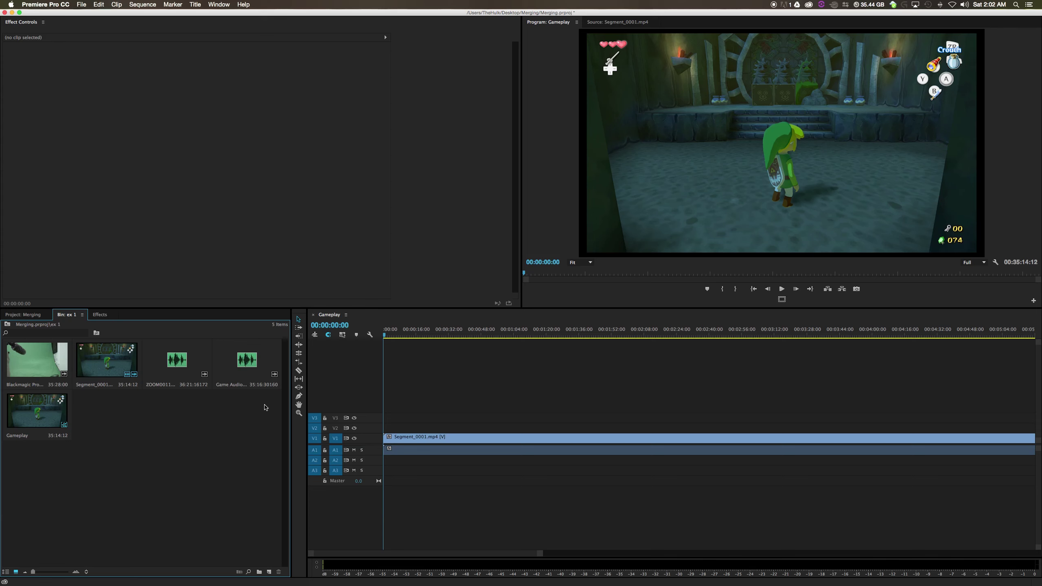
Select the camera, gameplay and two audio clips and check which commands are available for combining them.
{"action": "left_click", "coordinate": [49, 361]}
{"action": "left_click", "coordinate": [105, 361], "text": "super"}
{"action": "left_click", "coordinate": [171, 361], "text": "super"}
{"action": "left_click", "coordinate": [238, 364], "text": "super"}
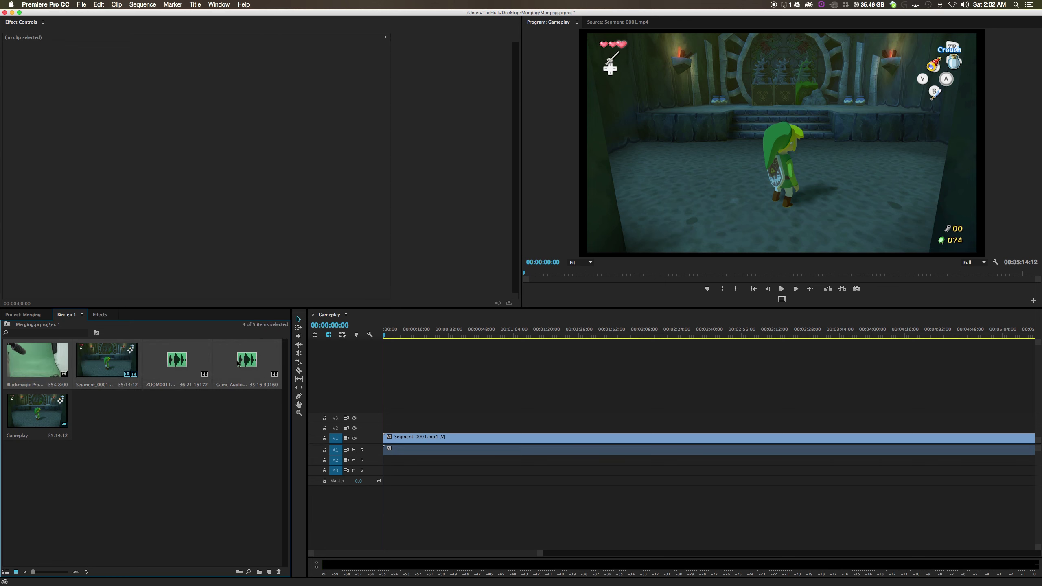
{"action": "right_click", "coordinate": [106, 353]}
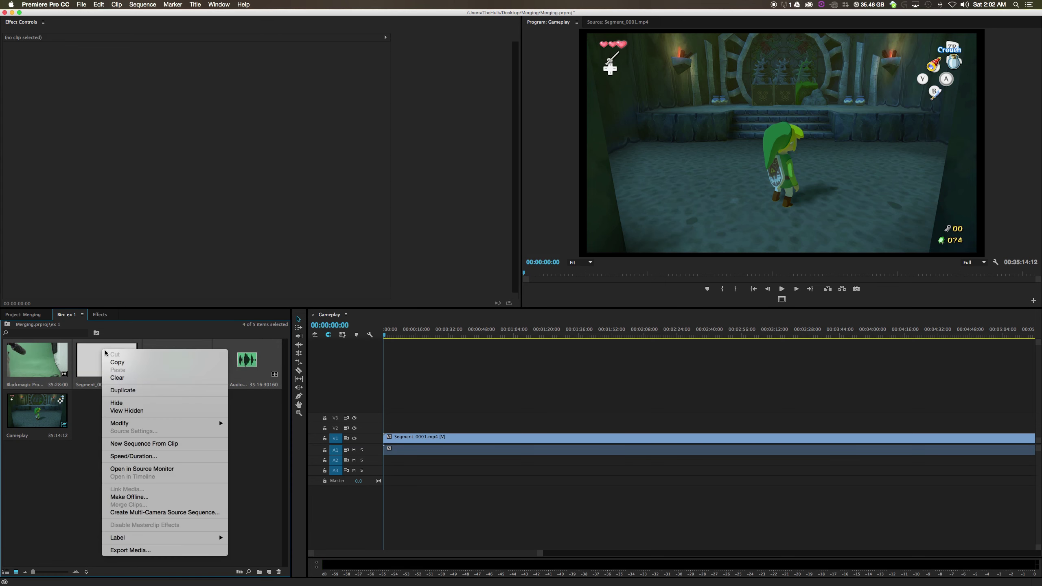
{"action": "left_click", "coordinate": [143, 513]}
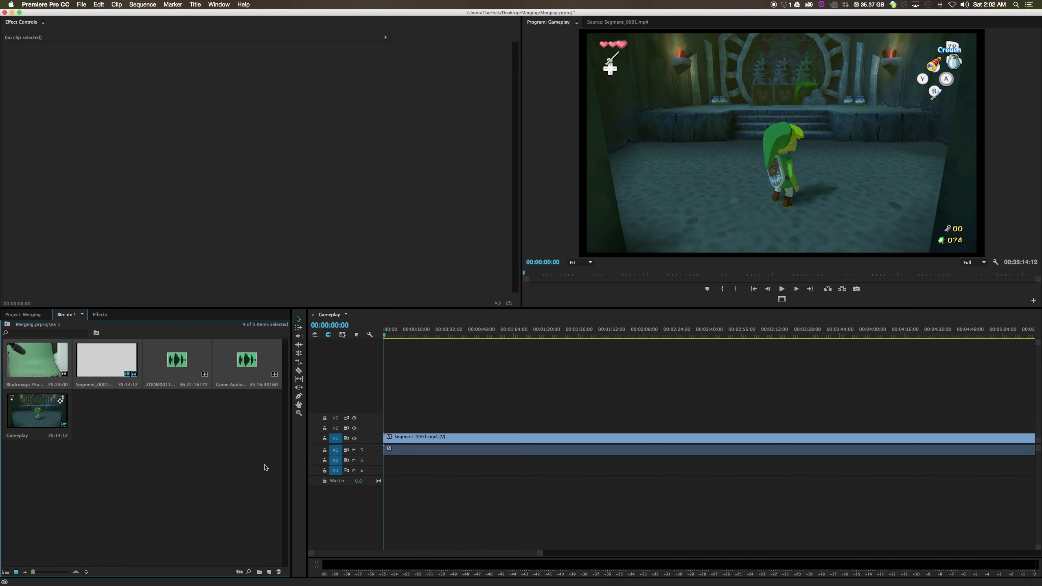
{"action": "left_click", "coordinate": [201, 442]}
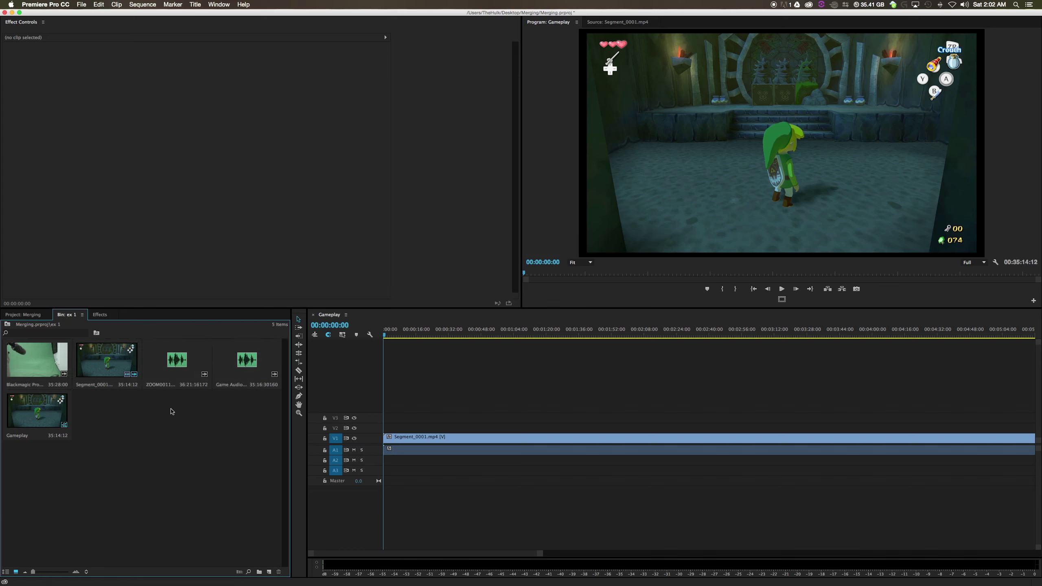
Open the Blackmagic camera clip in the Source monitor and briefly play it from about 00:53:14.
{"action": "double_click", "coordinate": [37, 367]}
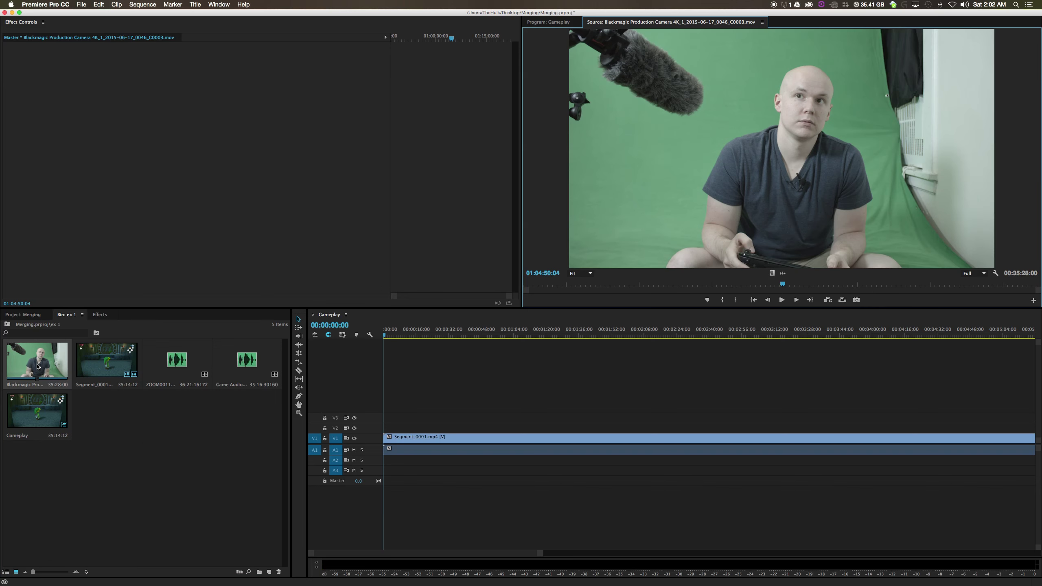
{"action": "left_click_drag", "start_coordinate": [782, 284], "coordinate": [612, 284]}
{"action": "key", "text": "space"}
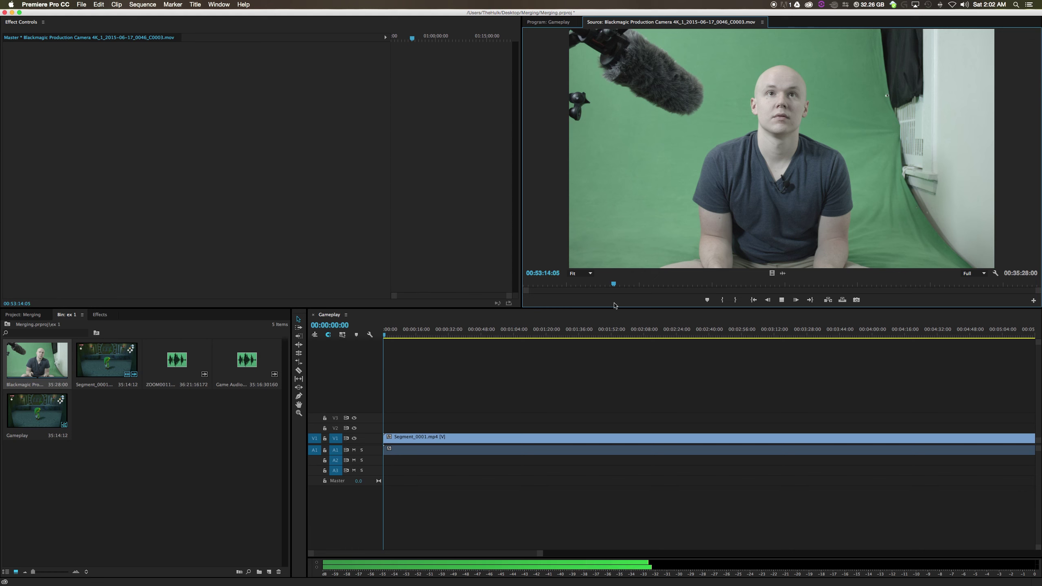
{"action": "key", "text": "space"}
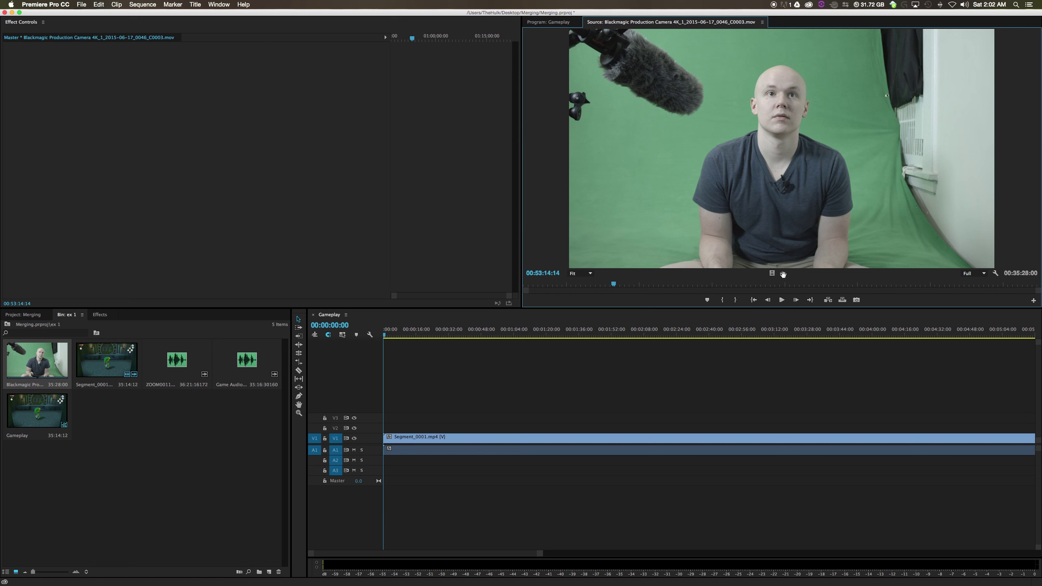
View the camera clip's audio waveform, zoom in around 00:48:11 and play through the tall clap spike.
{"action": "left_click", "coordinate": [783, 274]}
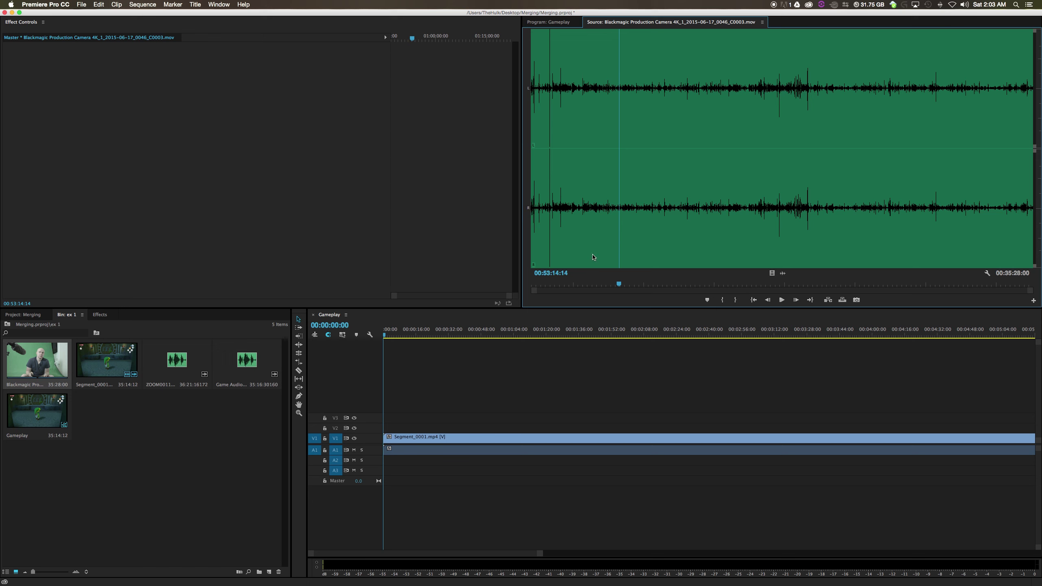
{"action": "left_click_drag", "start_coordinate": [621, 284], "coordinate": [549, 284]}
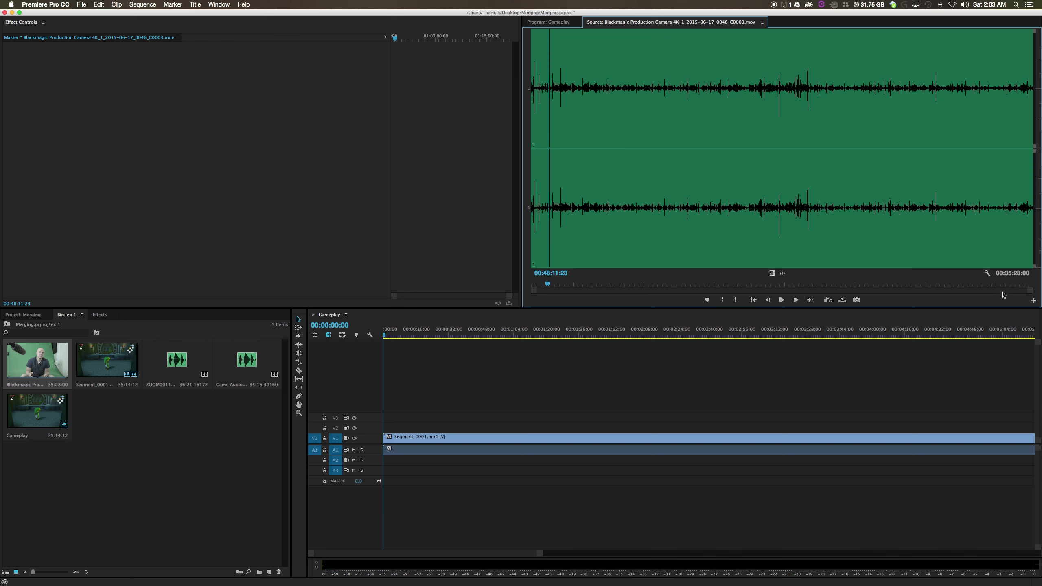
{"action": "left_click_drag", "start_coordinate": [1028, 291], "coordinate": [820, 291]}
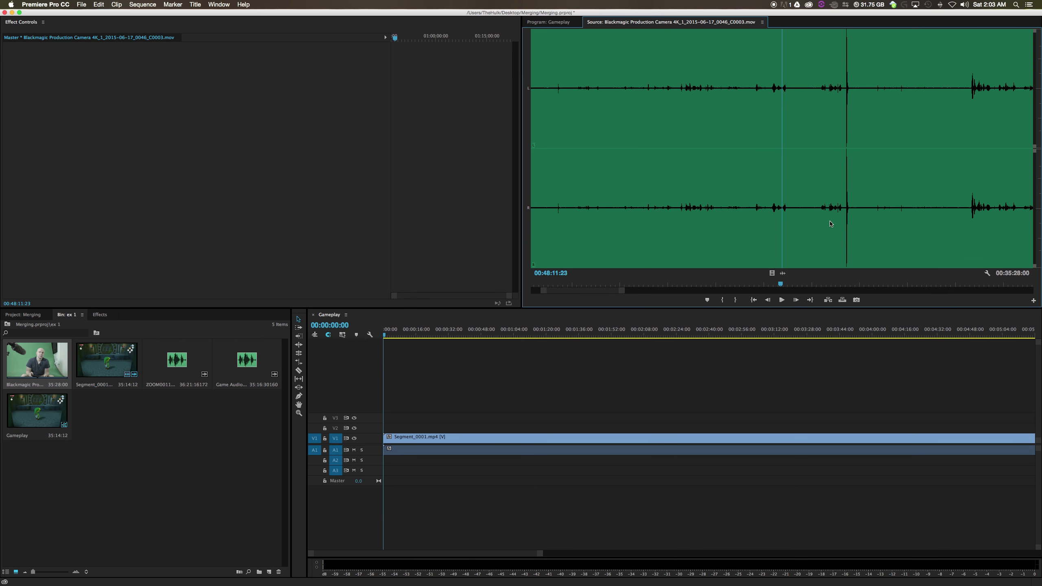
{"action": "left_click", "coordinate": [818, 216]}
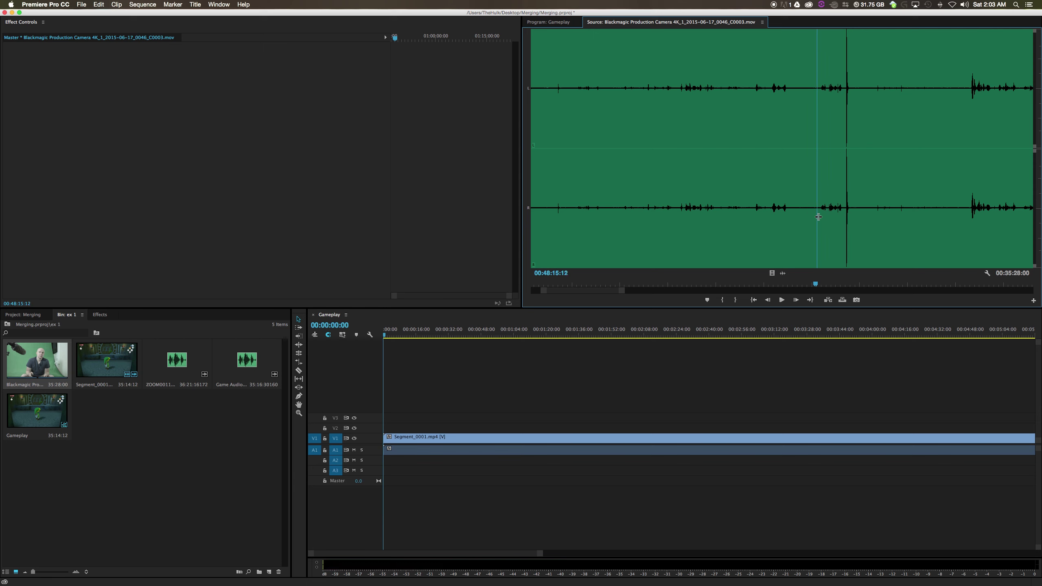
{"action": "key", "text": "space"}
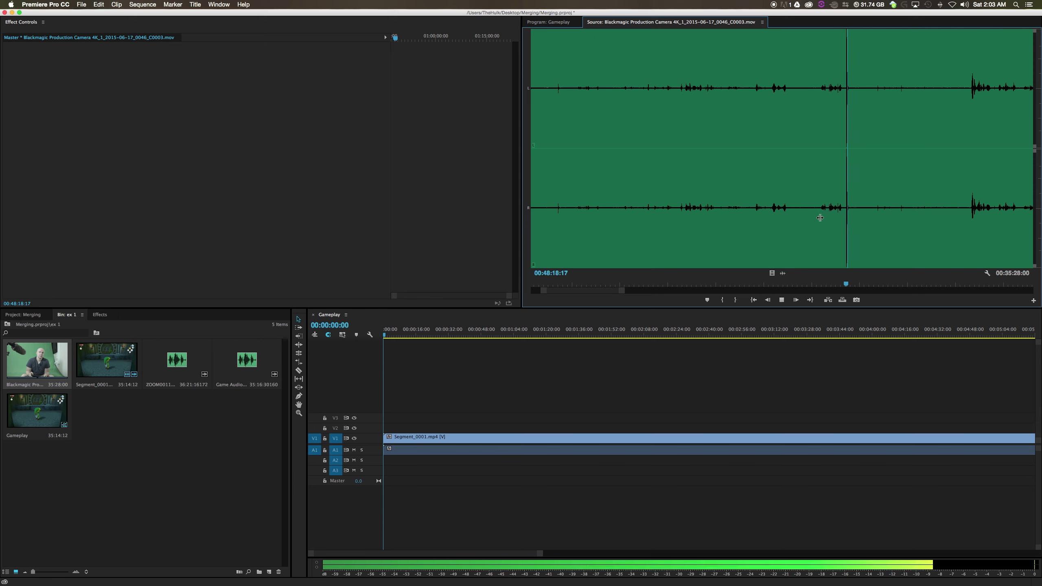
{"action": "key", "text": "space"}
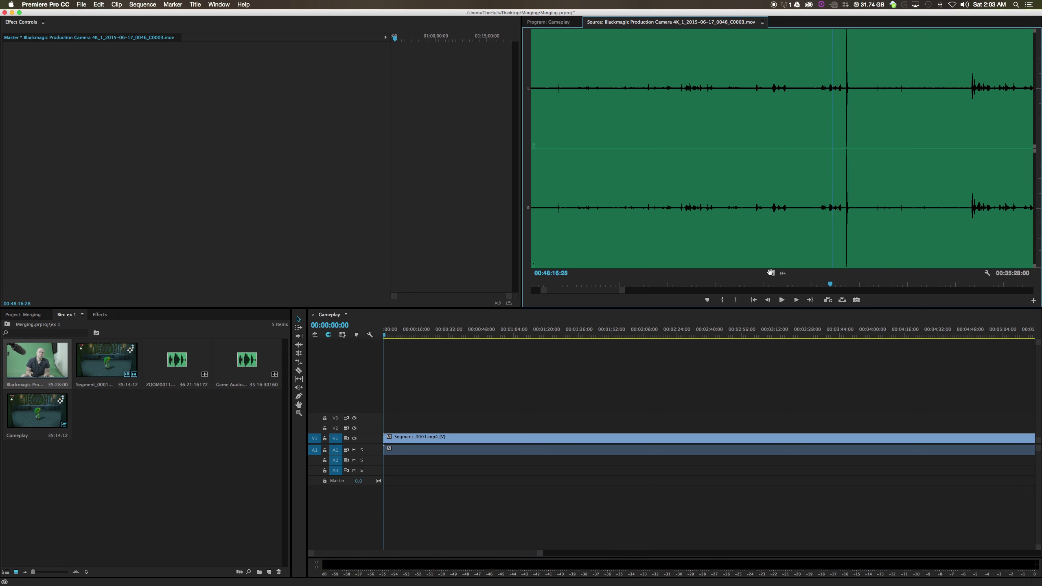
Return the source view to video, play the hand clap and park the playhead at 00:48:19:05.
{"action": "left_click", "coordinate": [771, 273]}
{"action": "key", "text": "space"}
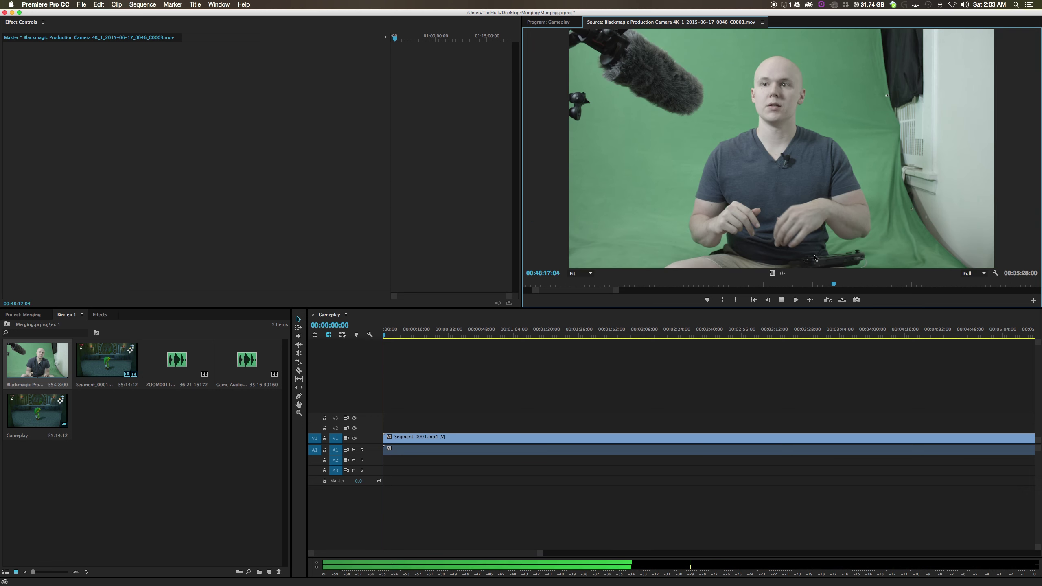
{"action": "key", "text": "space"}
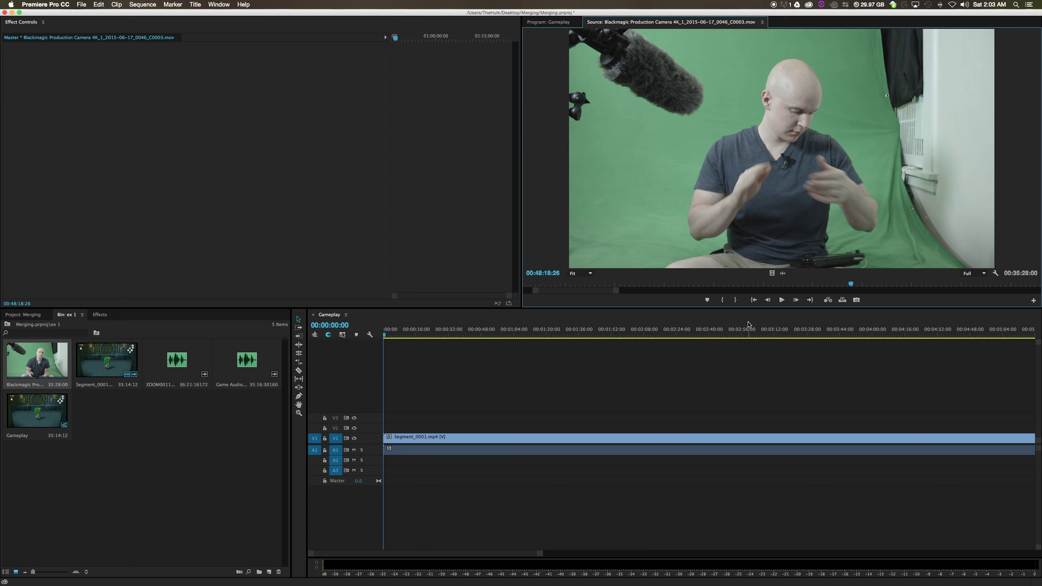
{"action": "left_click_drag", "start_coordinate": [846, 285], "coordinate": [854, 285]}
{"action": "left_click", "coordinate": [158, 457]}
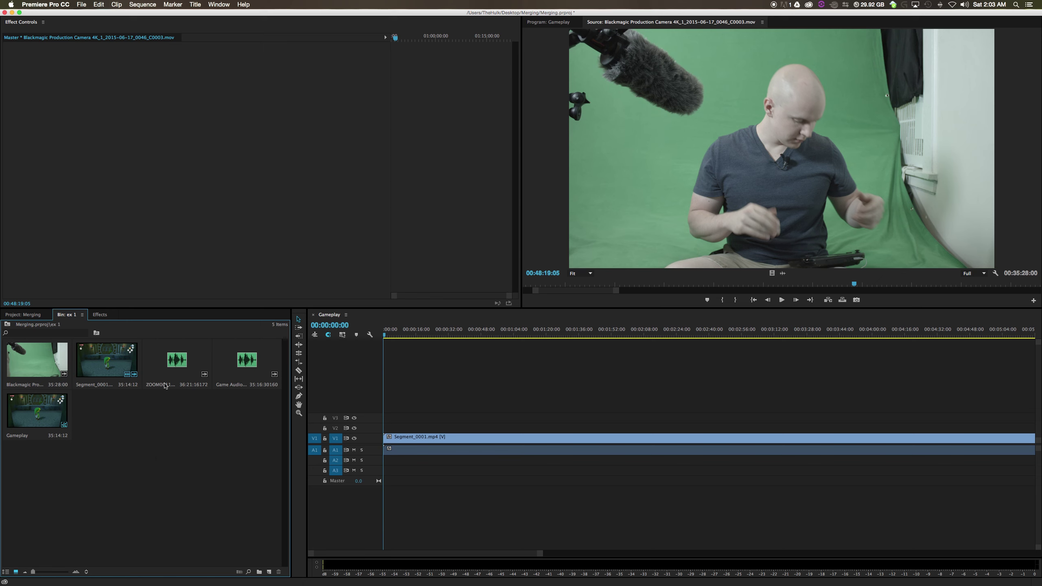
{"action": "left_click", "coordinate": [169, 367]}
{"action": "left_click", "coordinate": [28, 361]}
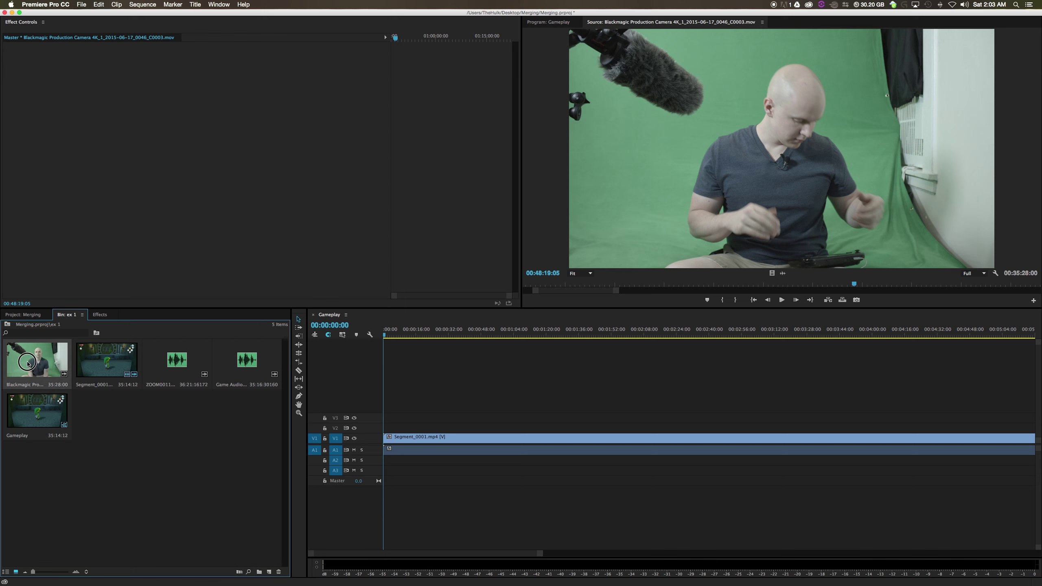
{"action": "left_click", "coordinate": [170, 367]}
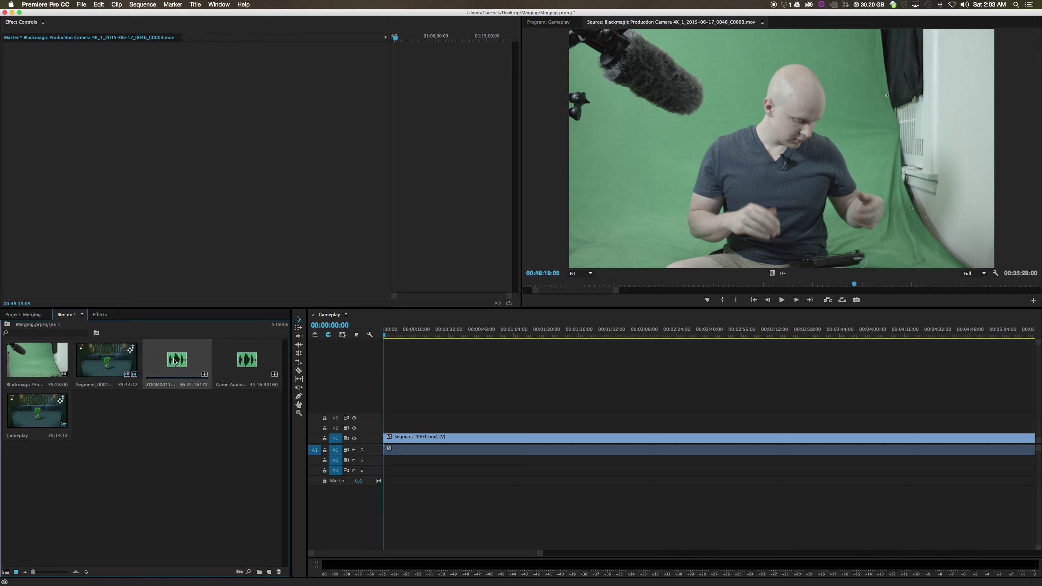
{"action": "left_click", "coordinate": [32, 371]}
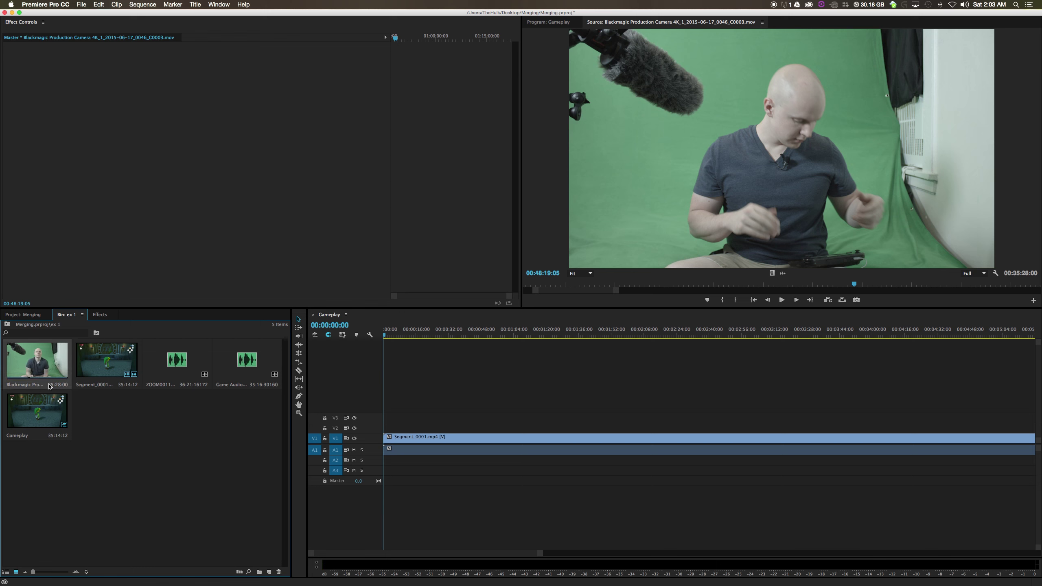
Review the Merge Clips synchronization options for the Blackmagic camera clip and the ZOOM0011 audio clip, and close them without merging.
{"action": "left_click", "coordinate": [161, 371]}
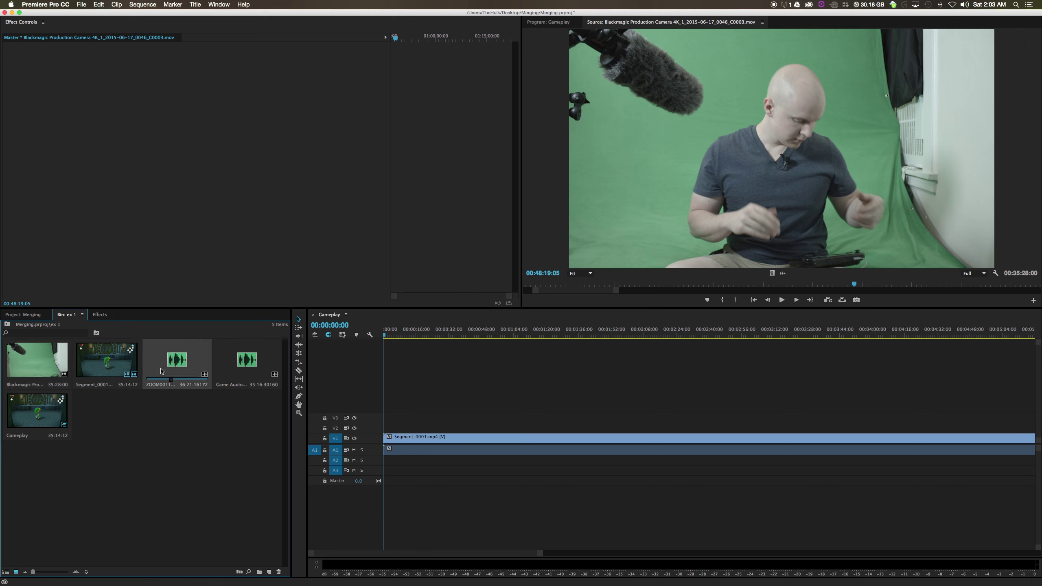
{"action": "left_click", "coordinate": [32, 361], "text": "super"}
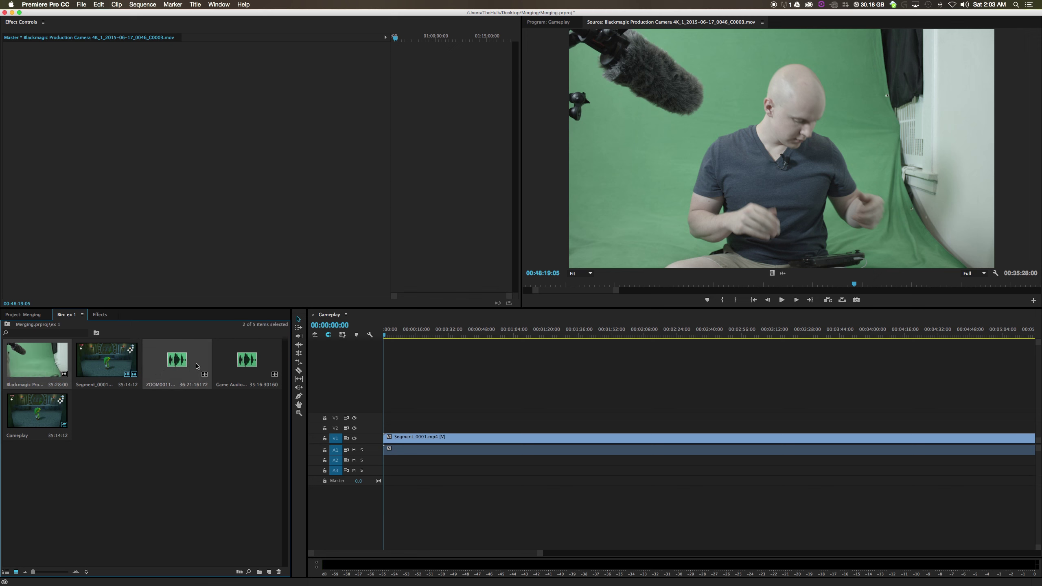
{"action": "right_click", "coordinate": [33, 361]}
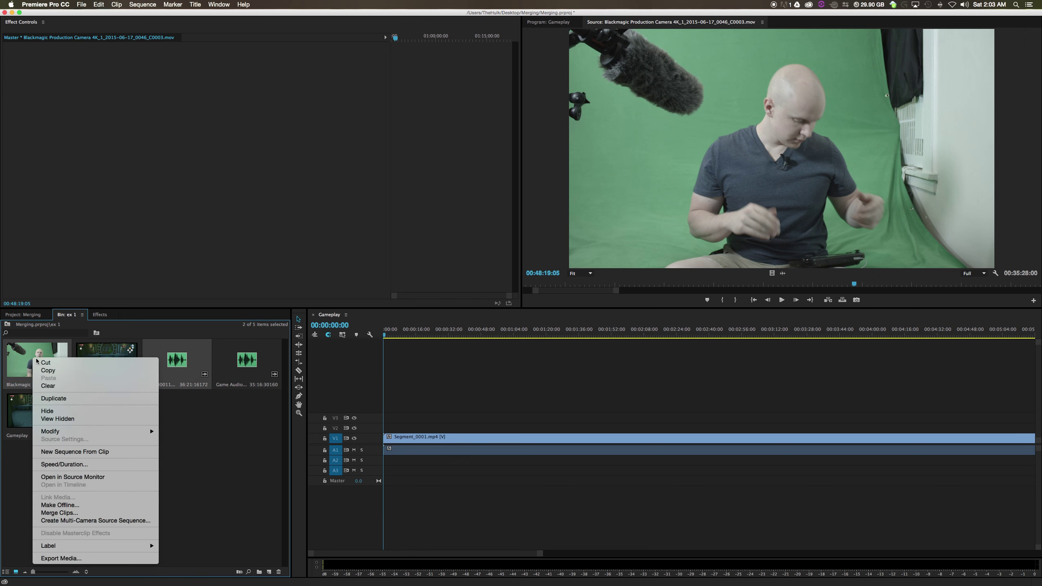
{"action": "left_click", "coordinate": [70, 516]}
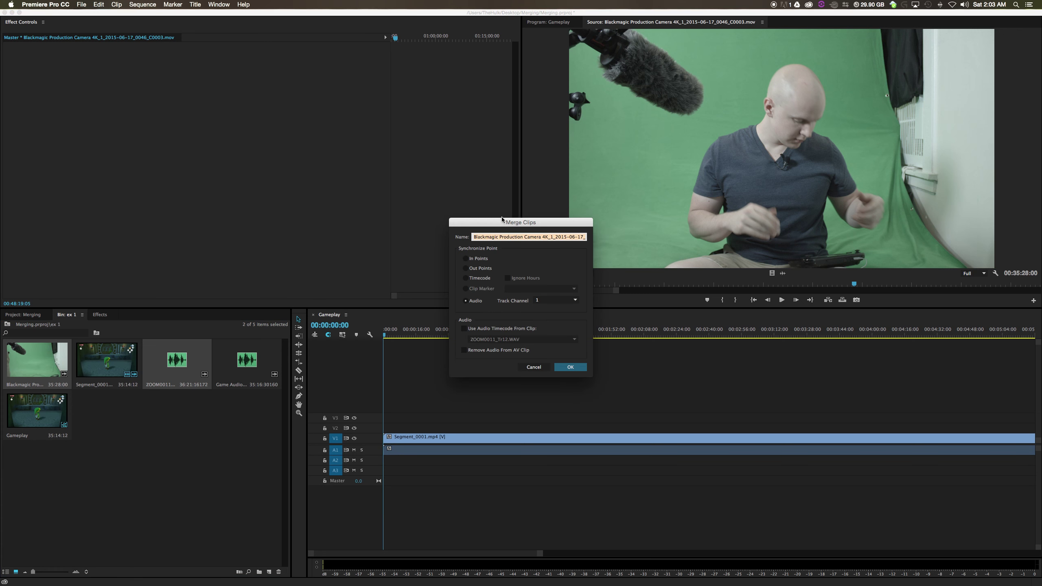
{"action": "left_click_drag", "start_coordinate": [501, 219], "coordinate": [414, 118]}
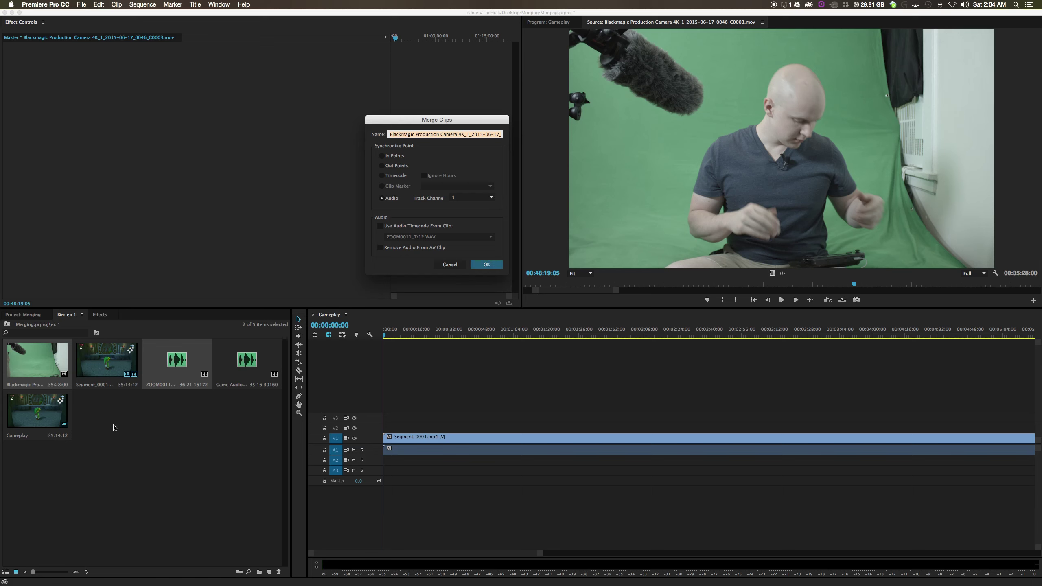
{"action": "left_click", "coordinate": [450, 265]}
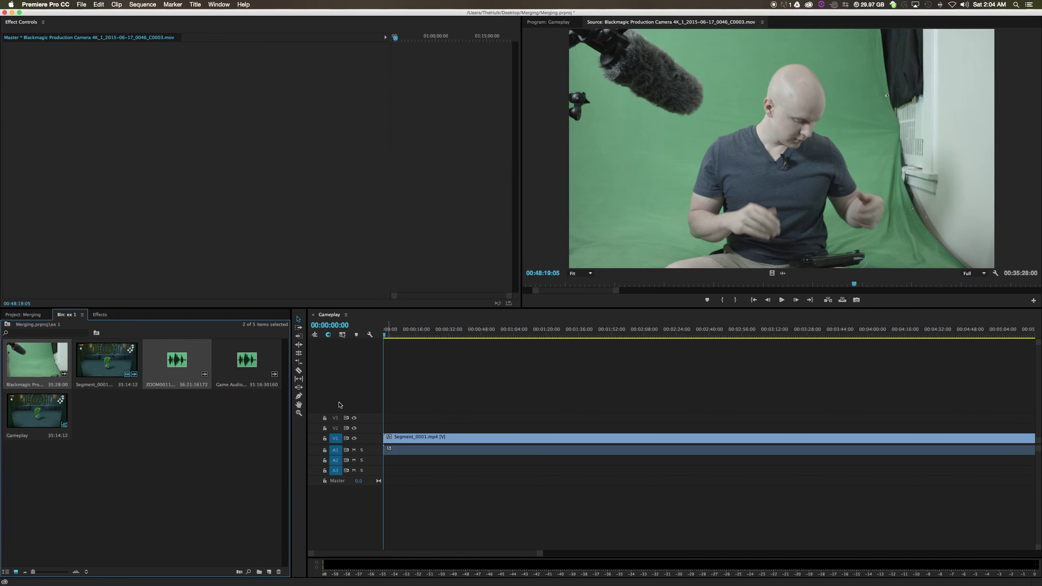
{"action": "left_click", "coordinate": [204, 485]}
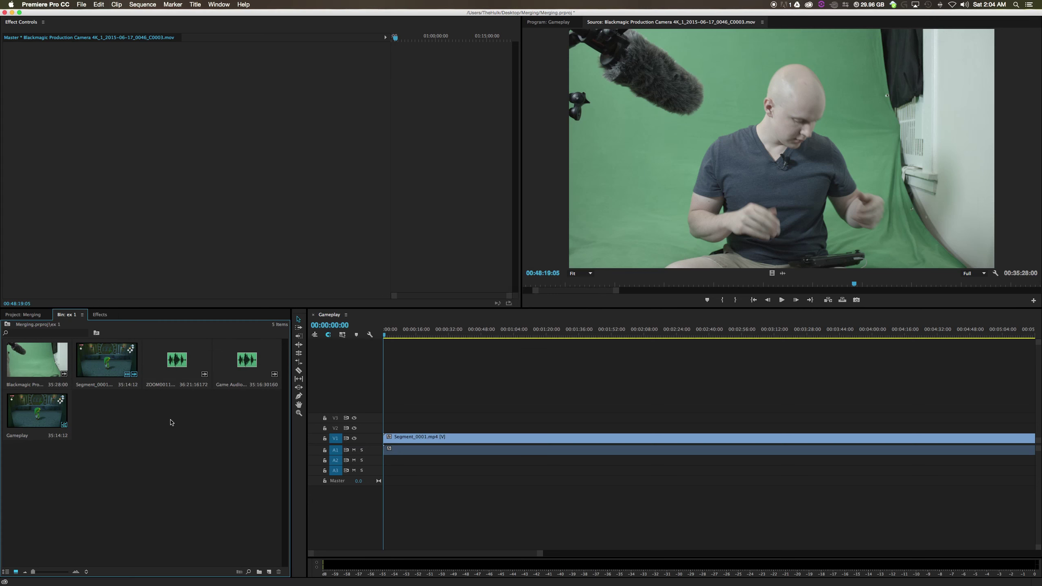
{"action": "left_click", "coordinate": [50, 362]}
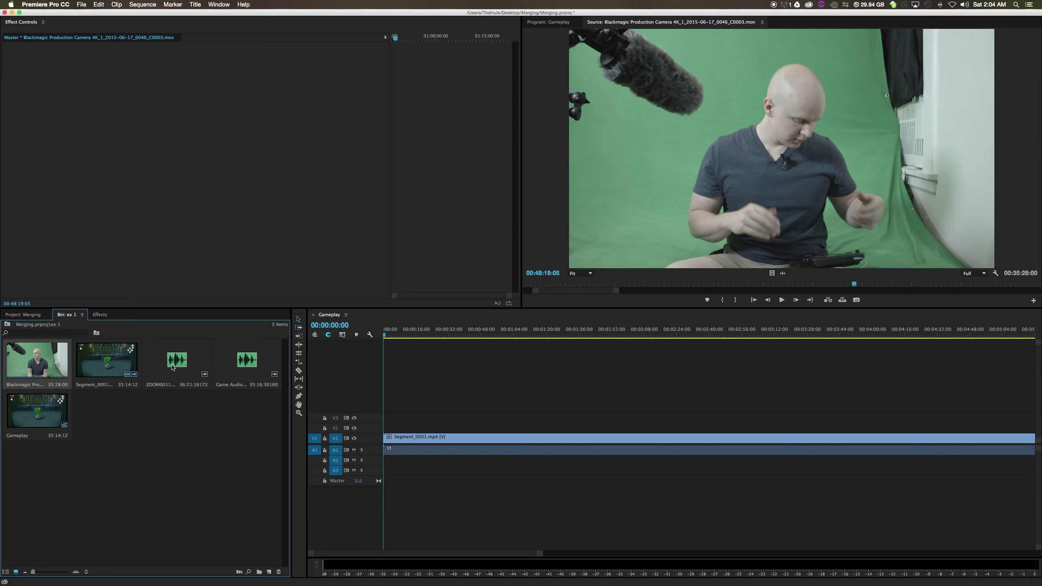
{"action": "left_click", "coordinate": [230, 419]}
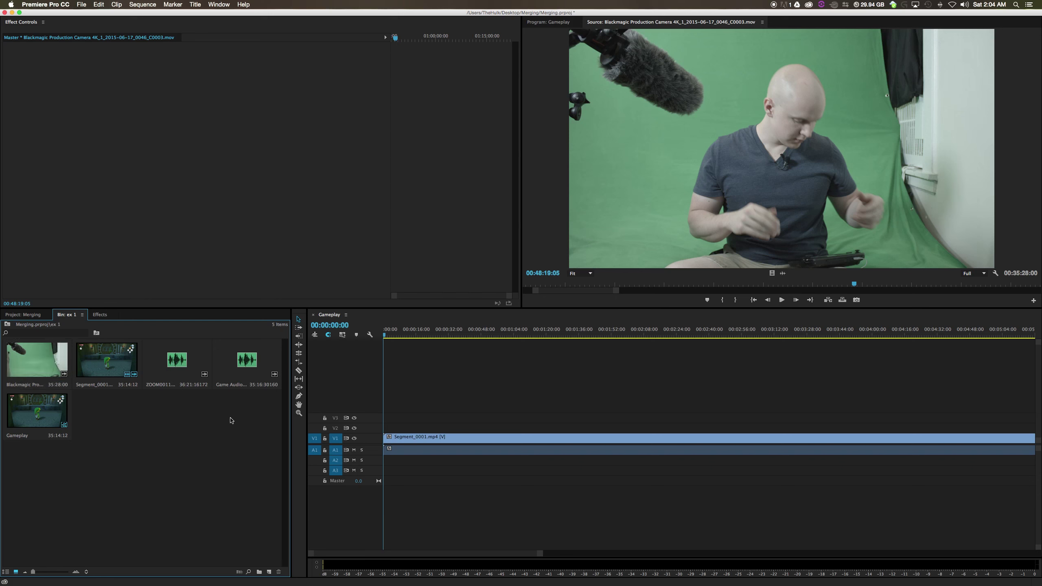
{"action": "left_click", "coordinate": [42, 370]}
{"action": "left_click", "coordinate": [105, 366], "text": "super"}
{"action": "left_click", "coordinate": [169, 365], "text": "super"}
{"action": "left_click", "coordinate": [237, 377], "text": "super"}
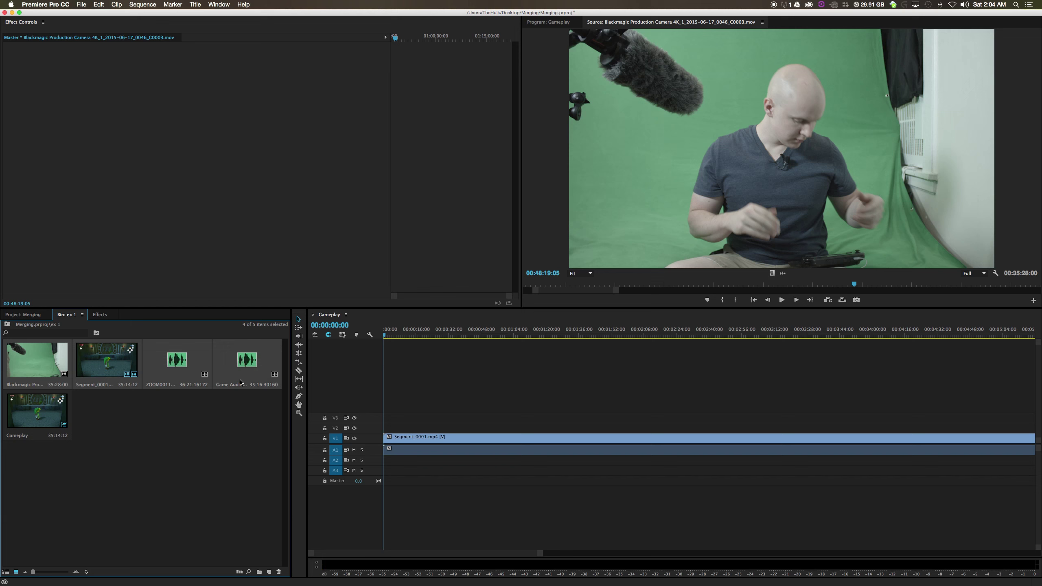
{"action": "right_click", "coordinate": [175, 360]}
{"action": "left_click", "coordinate": [99, 446]}
{"action": "left_click", "coordinate": [111, 424]}
{"action": "left_click", "coordinate": [41, 365]}
{"action": "left_click", "coordinate": [171, 360]}
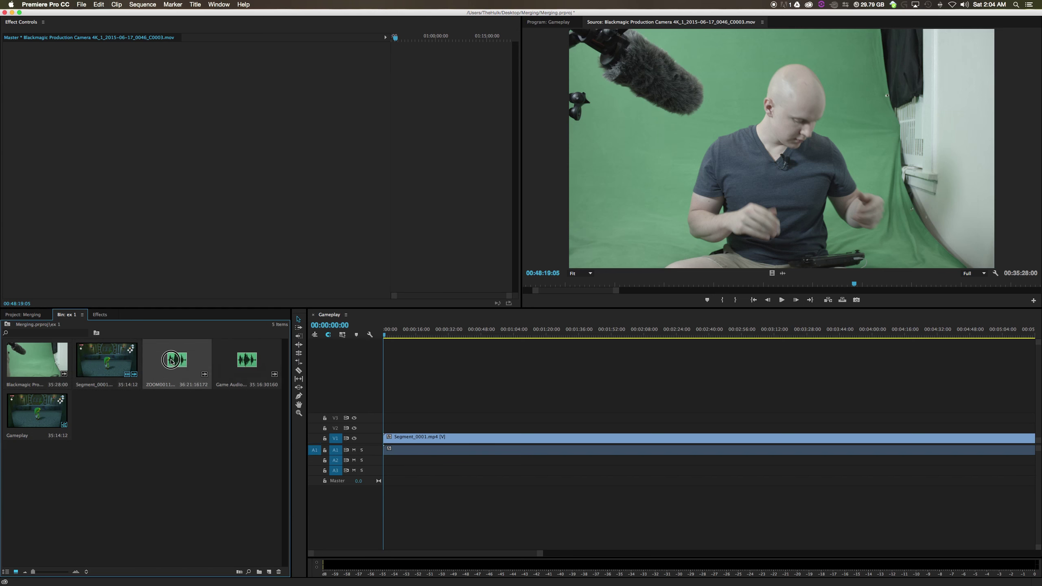
{"action": "left_click", "coordinate": [253, 368]}
{"action": "left_click", "coordinate": [196, 449]}
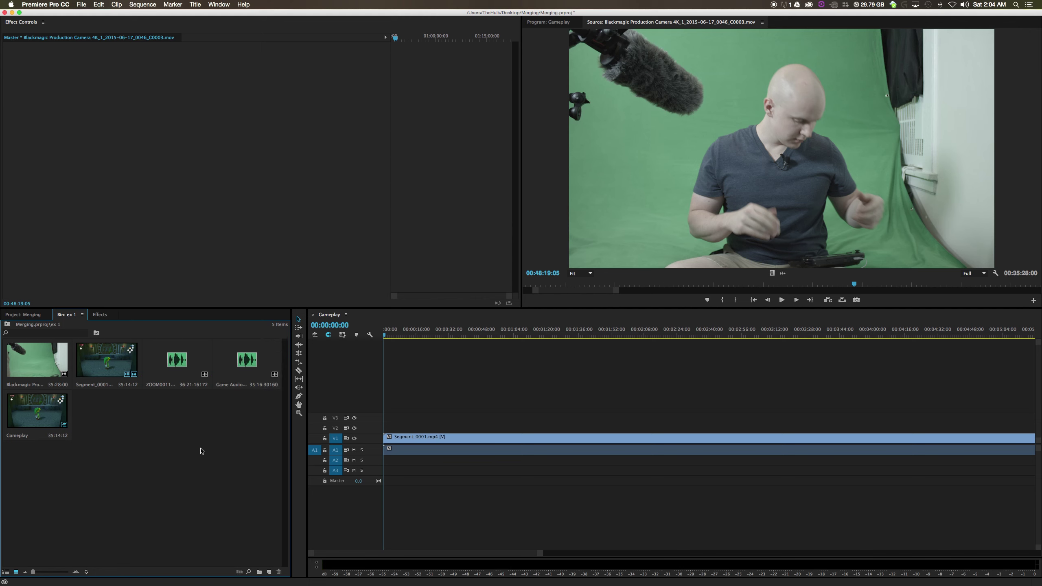
{"action": "left_click", "coordinate": [117, 381]}
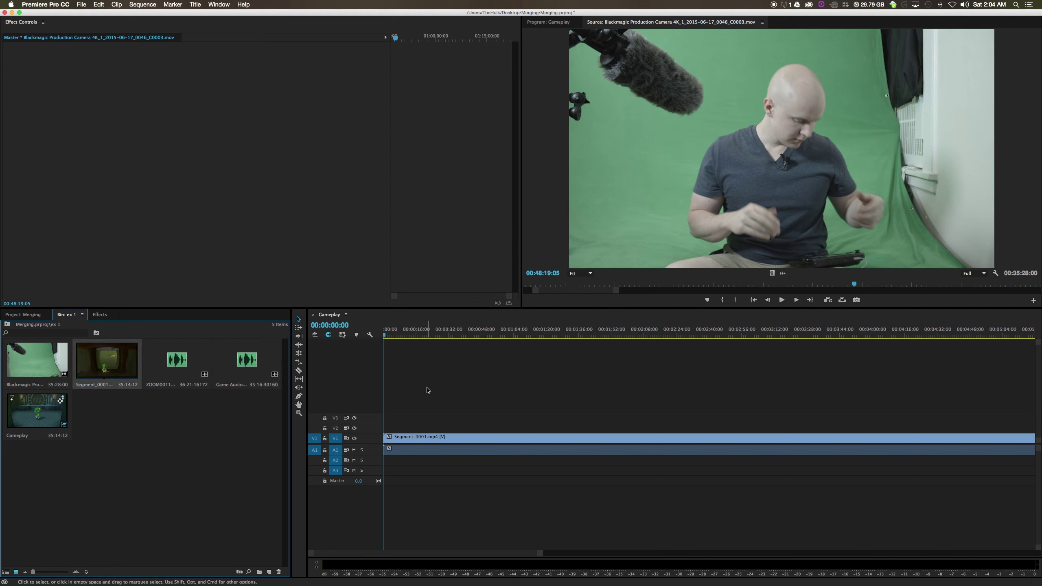
{"action": "left_click", "coordinate": [125, 441]}
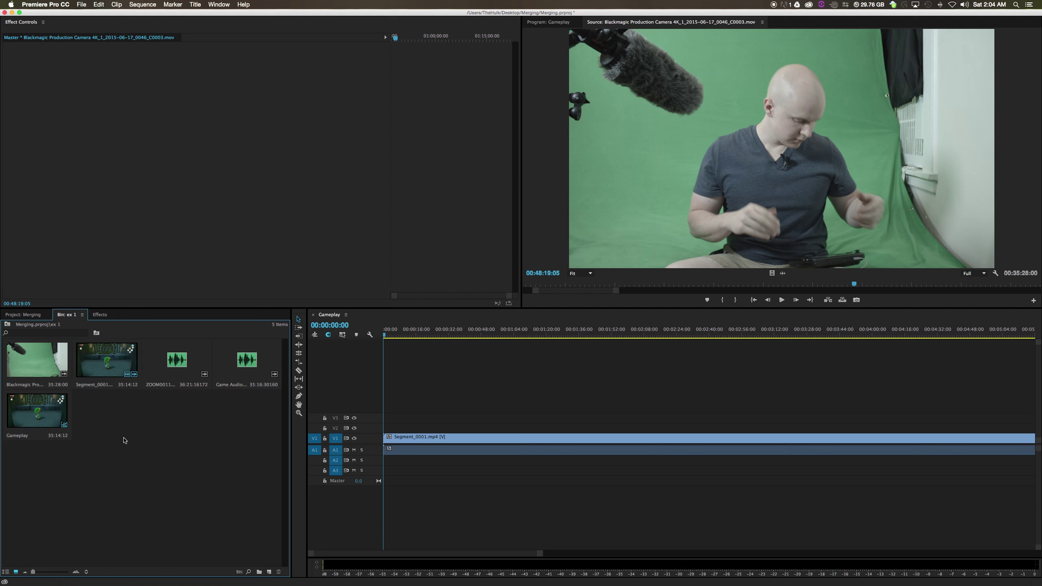
Merge the Blackmagic camera clip, ZOOM0011 and Game Audio clips into one clip named Merged, synchronized by audio on track channel 1.
{"action": "left_click", "coordinate": [29, 364]}
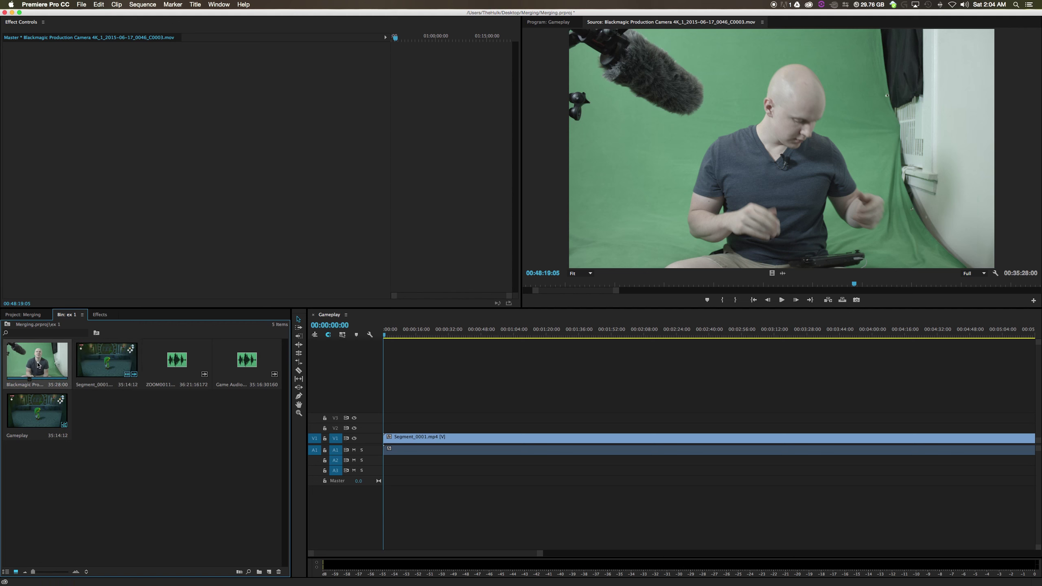
{"action": "left_click", "coordinate": [176, 378], "text": "super"}
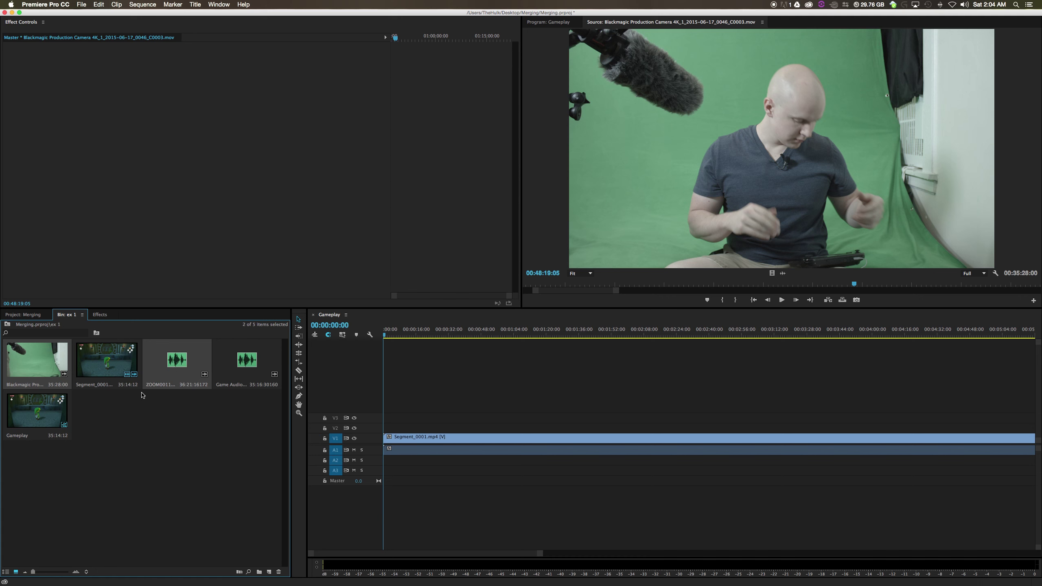
{"action": "left_click", "coordinate": [241, 371], "text": "super"}
{"action": "right_click", "coordinate": [235, 369]}
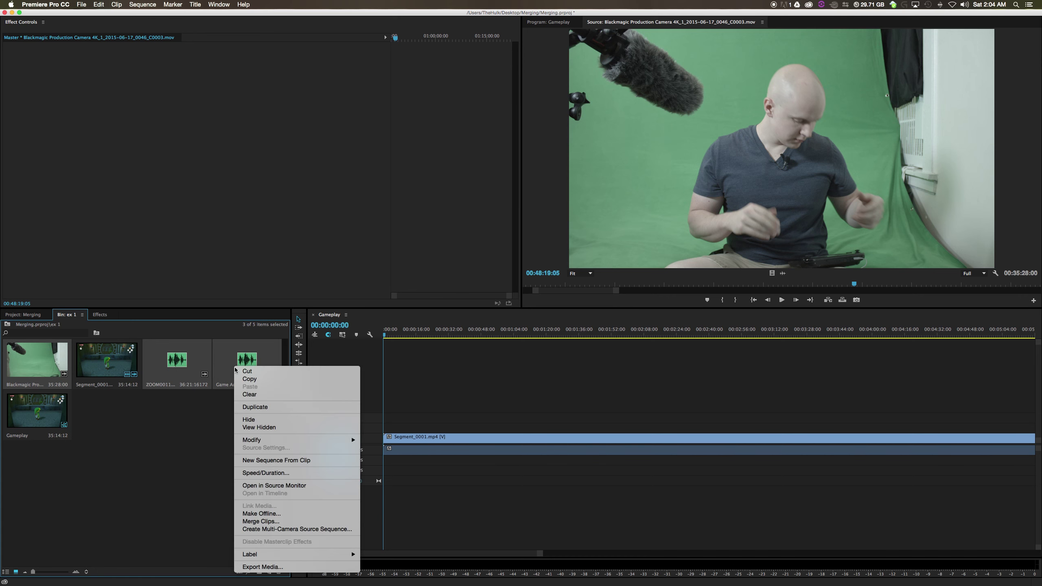
{"action": "left_click", "coordinate": [260, 521]}
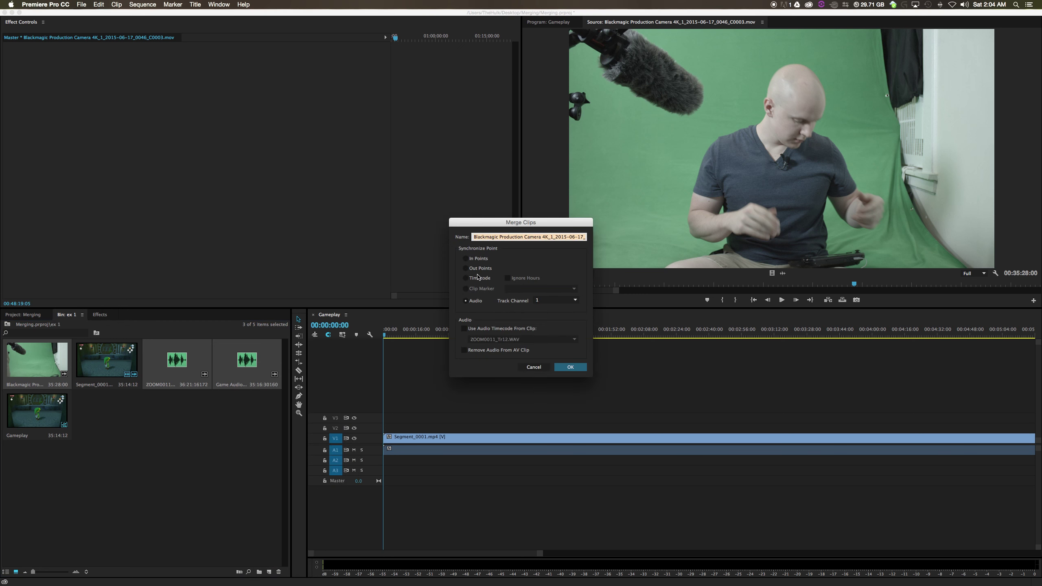
{"action": "type", "text": "Merged"}
{"action": "left_click", "coordinate": [570, 369]}
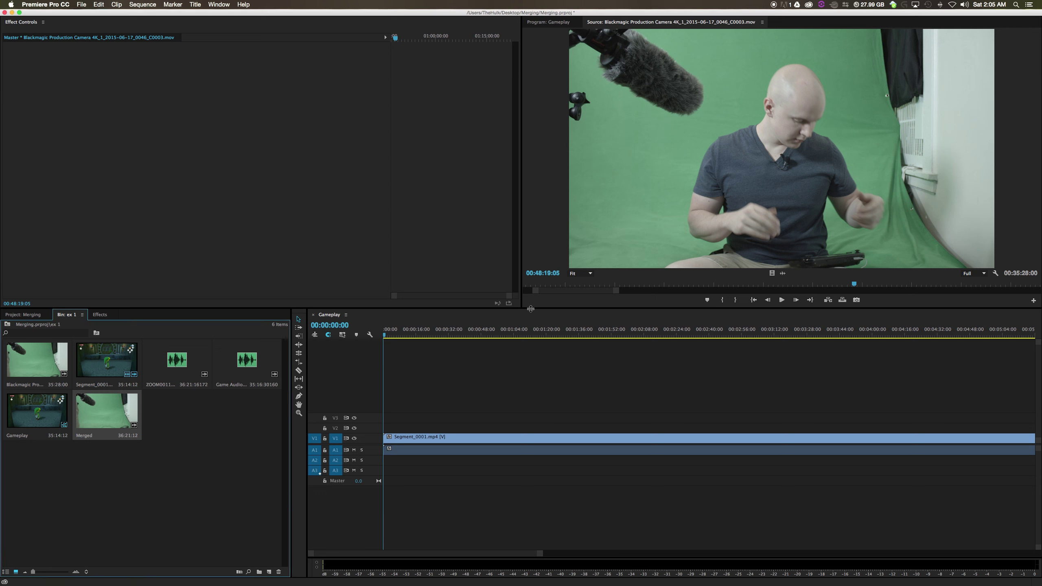
Place the Merged clip in the Gameplay sequence with its video on V2, starting at about 00:00:41.
{"action": "left_click", "coordinate": [251, 450]}
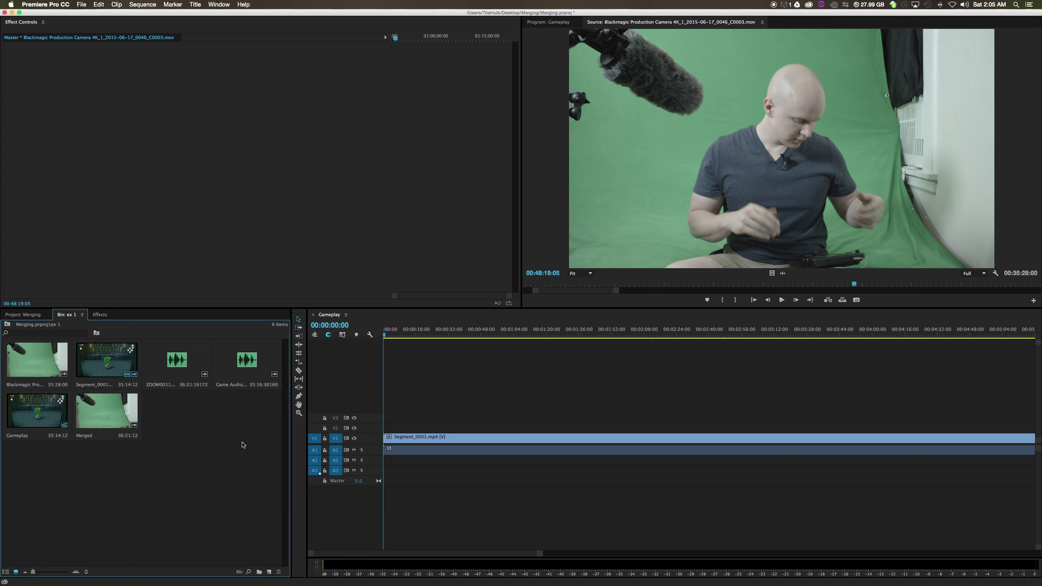
{"action": "left_click", "coordinate": [102, 418]}
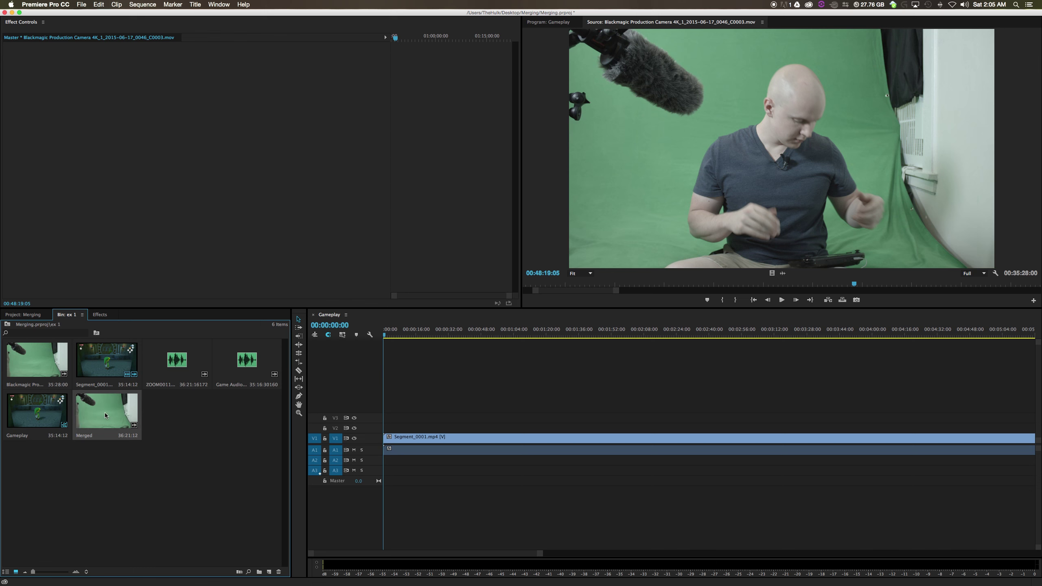
{"action": "left_click_drag", "start_coordinate": [102, 409], "coordinate": [467, 428]}
Inspect the merged clip's components in the sequence by selecting its audio clips from A7 up to A2, and its video on V2.
{"action": "left_click", "coordinate": [486, 512]}
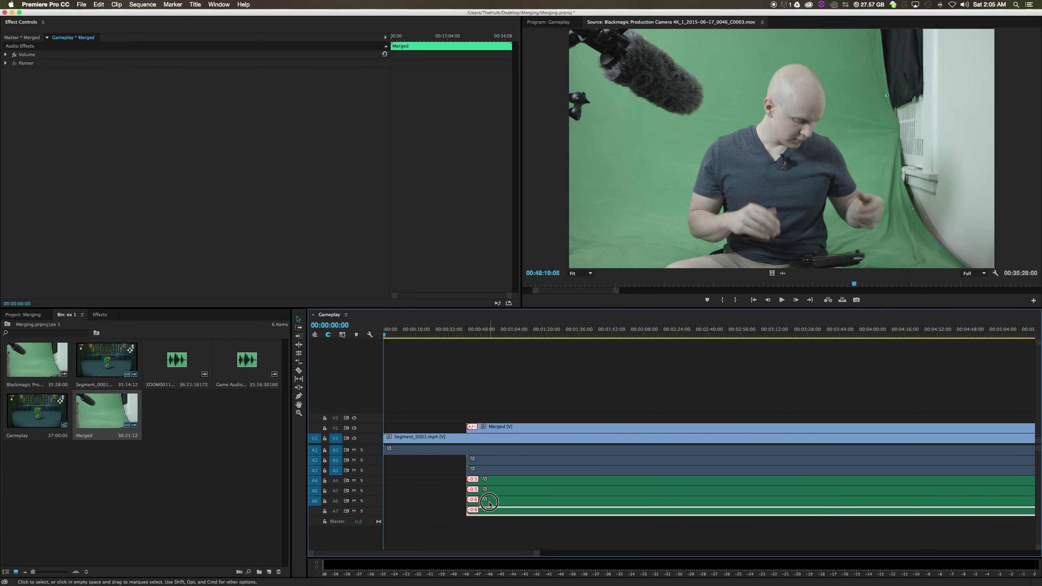
{"action": "left_click", "coordinate": [491, 501]}
{"action": "left_click", "coordinate": [491, 491]}
{"action": "left_click", "coordinate": [491, 481]}
{"action": "left_click", "coordinate": [491, 471]}
{"action": "left_click", "coordinate": [491, 460]}
{"action": "left_click", "coordinate": [496, 428]}
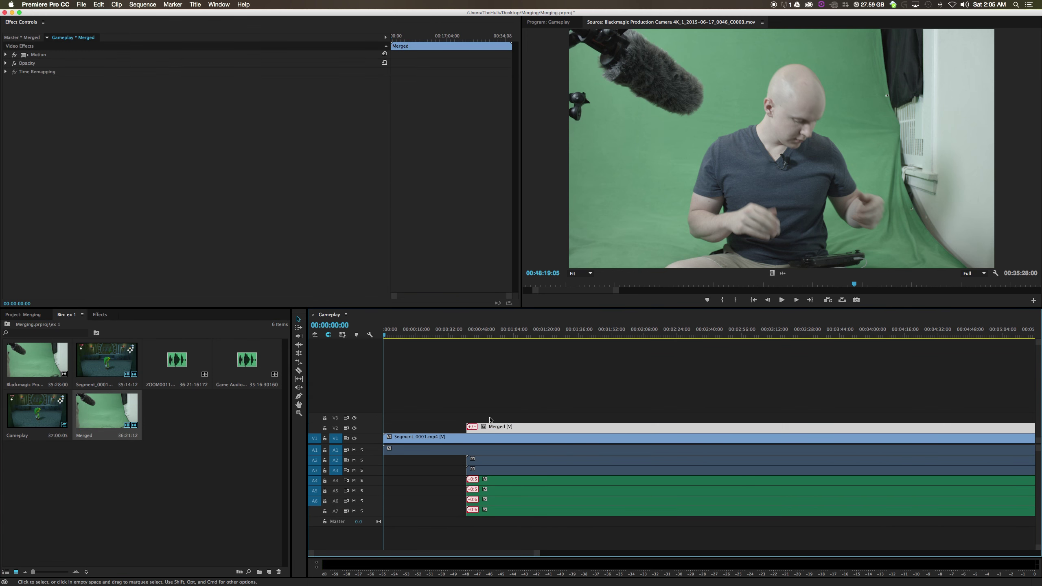
Play the sequence briefly from the start of the merged clip and stop at 00:00:42:03.
{"action": "mouse_move", "coordinate": [458, 336]}
{"action": "left_mouse_down"}
{"action": "mouse_move", "coordinate": [476, 340]}
{"action": "mouse_move", "coordinate": [455, 348]}
{"action": "left_mouse_up"}
{"action": "key", "text": "space"}
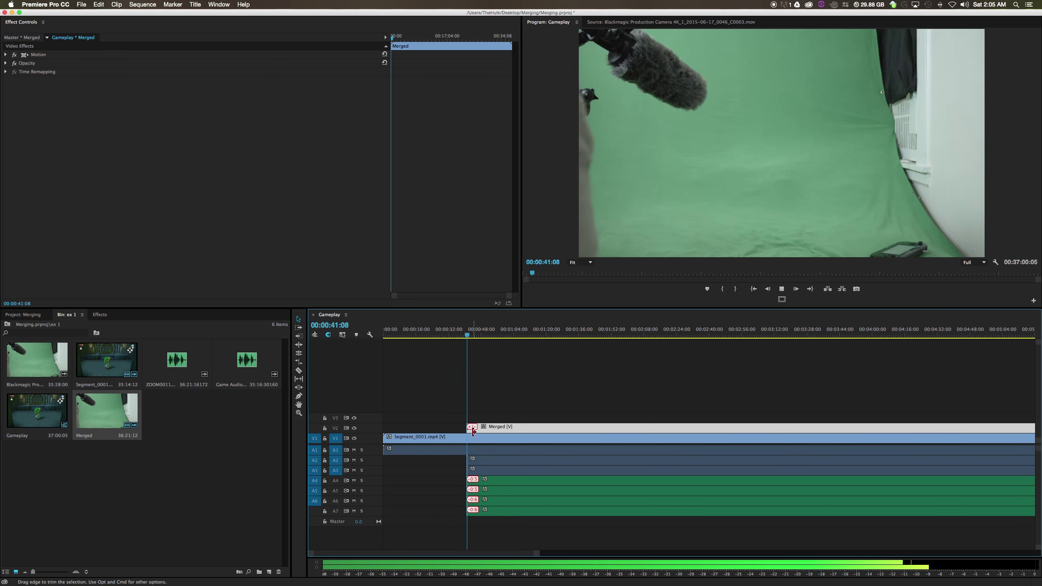
{"action": "key", "text": "space"}
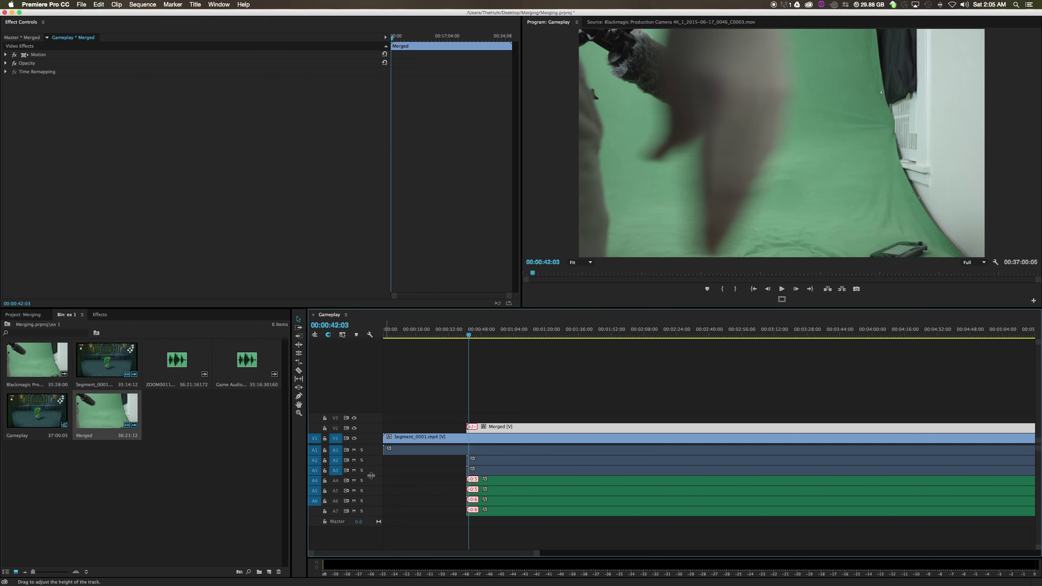
Expand track A3 to show its waveform, and alternately select the camera audio clips on A2 and A3.
{"action": "left_click_drag", "start_coordinate": [376, 476], "coordinate": [378, 501]}
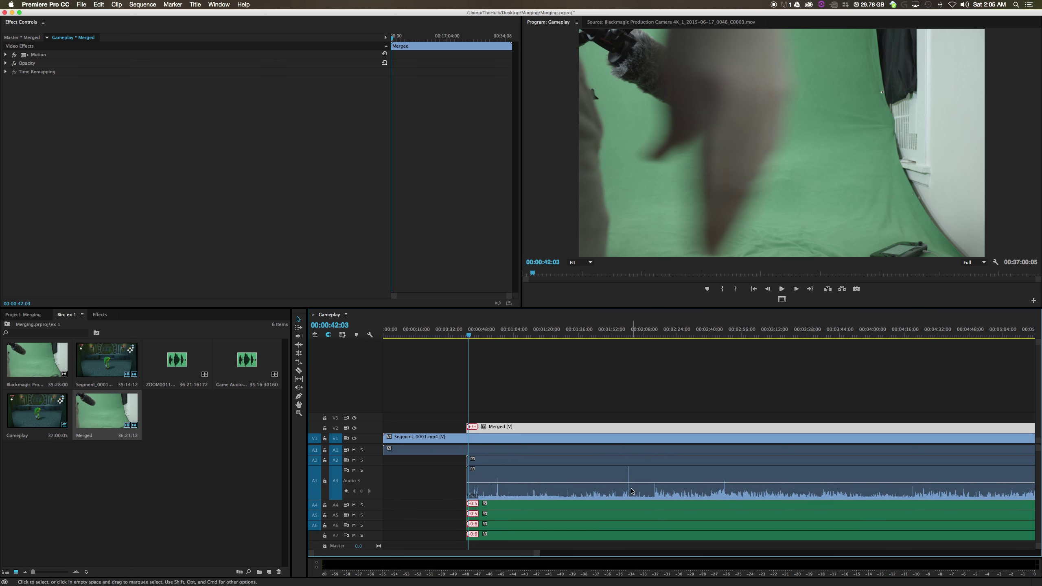
{"action": "left_click", "coordinate": [520, 460]}
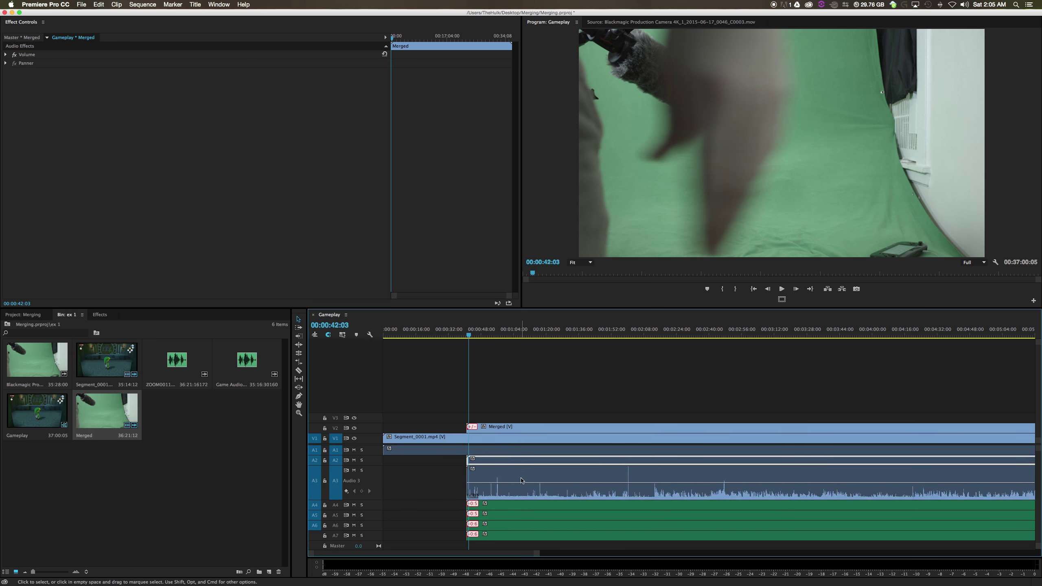
{"action": "left_click", "coordinate": [521, 476]}
{"action": "left_click", "coordinate": [521, 461]}
{"action": "left_click", "coordinate": [523, 473]}
{"action": "left_click", "coordinate": [523, 461]}
{"action": "left_click", "coordinate": [524, 477]}
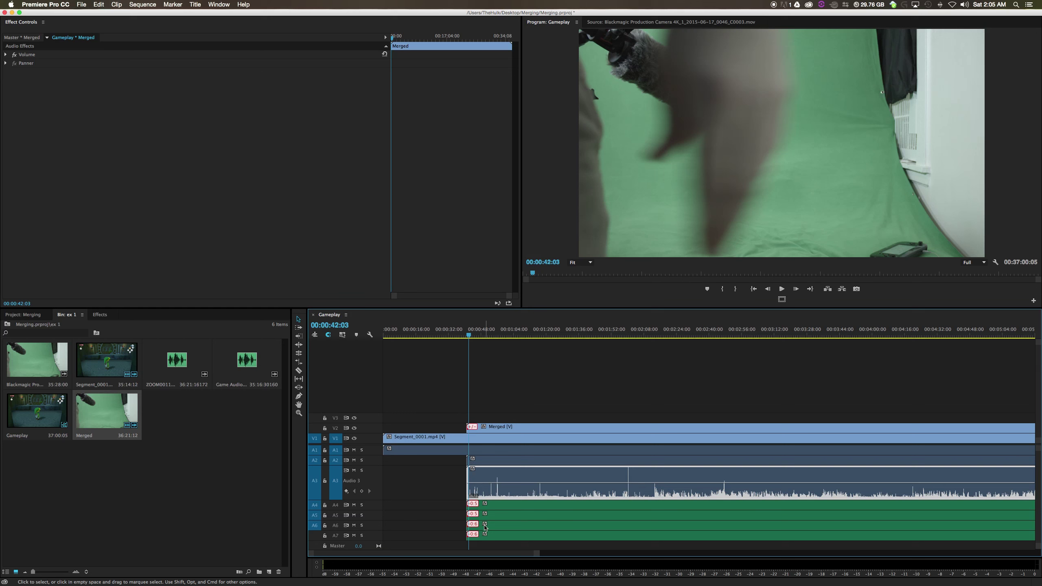
Enlarge the timeline area and expand tracks A5 and A6 to show the waveforms of the separately recorded audio.
{"action": "left_click_drag", "start_coordinate": [466, 309], "coordinate": [460, 186]}
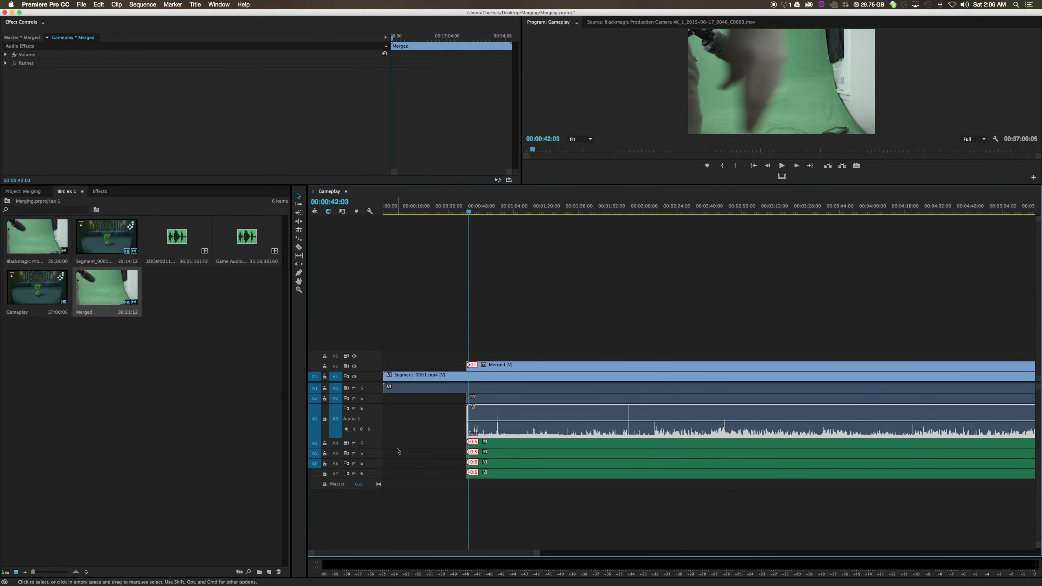
{"action": "left_click_drag", "start_coordinate": [375, 448], "coordinate": [375, 448]}
{"action": "left_click", "coordinate": [491, 453]}
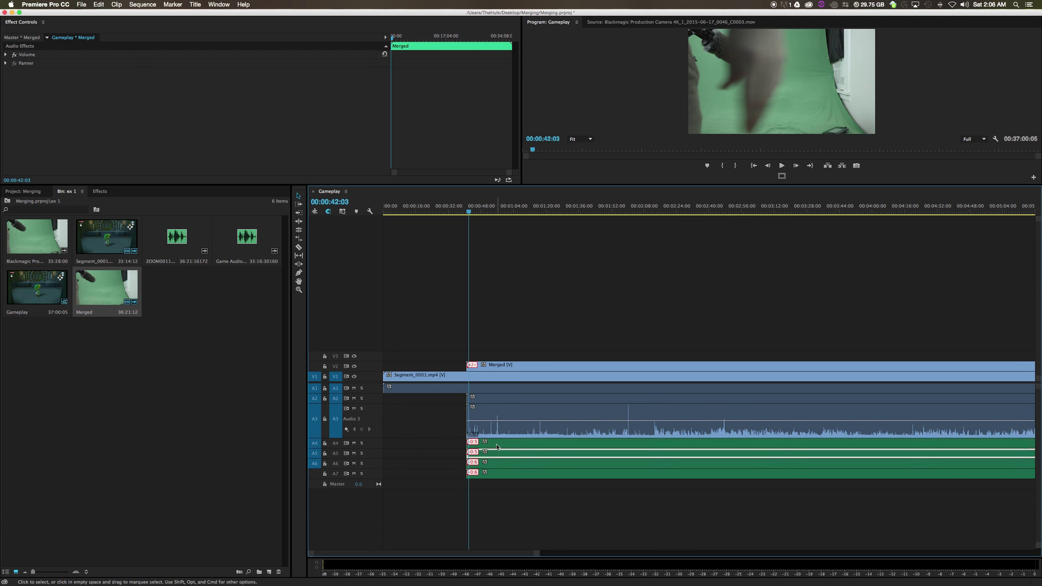
{"action": "left_click", "coordinate": [174, 249]}
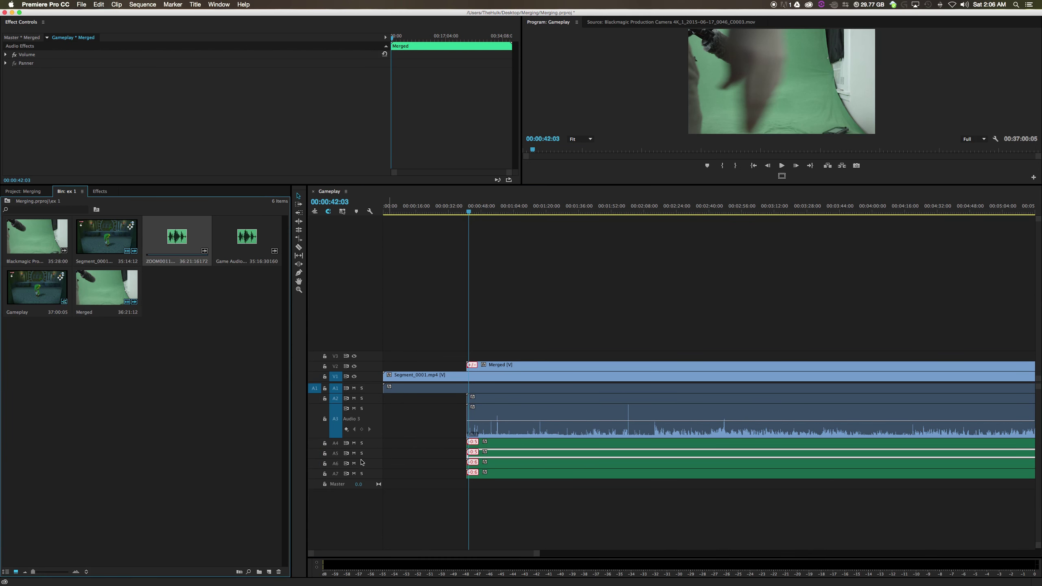
{"action": "left_click_drag", "start_coordinate": [362, 457], "coordinate": [369, 480]}
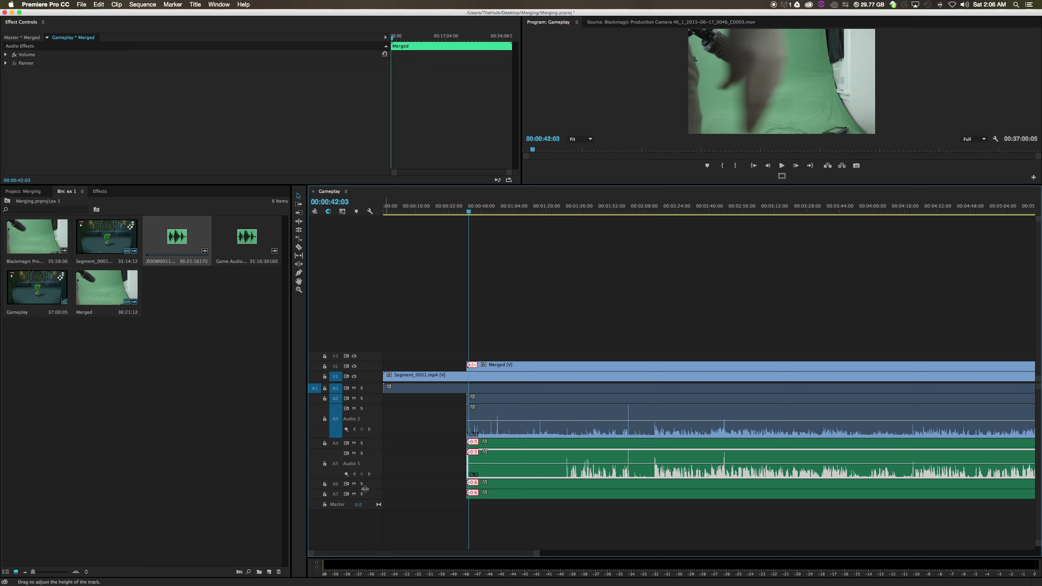
{"action": "left_click_drag", "start_coordinate": [390, 489], "coordinate": [509, 506]}
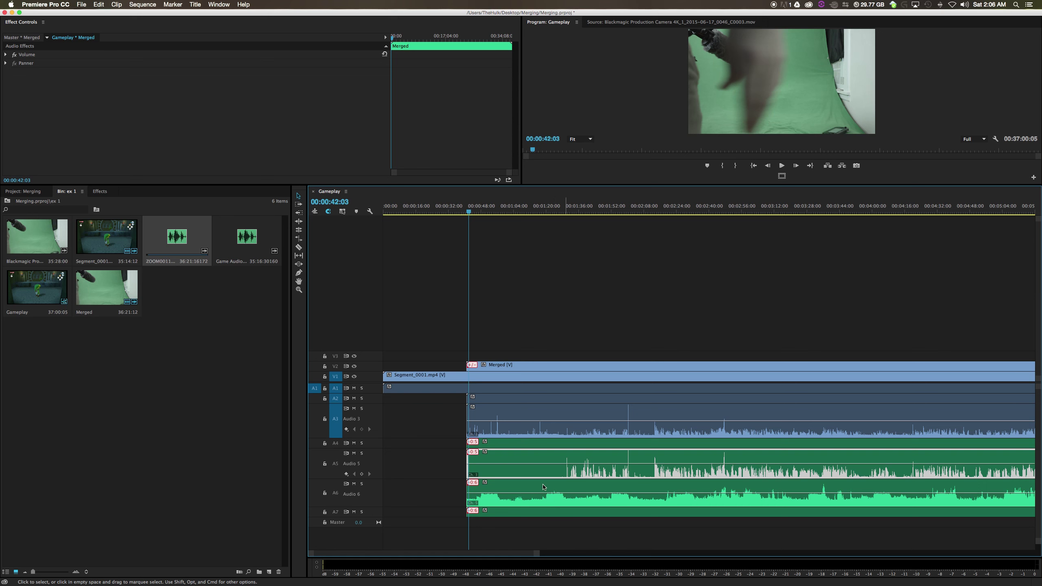
Select the two ZOOM audio clips on A4 and A5 and give them a magenta label colour.
{"action": "left_click", "coordinate": [450, 464]}
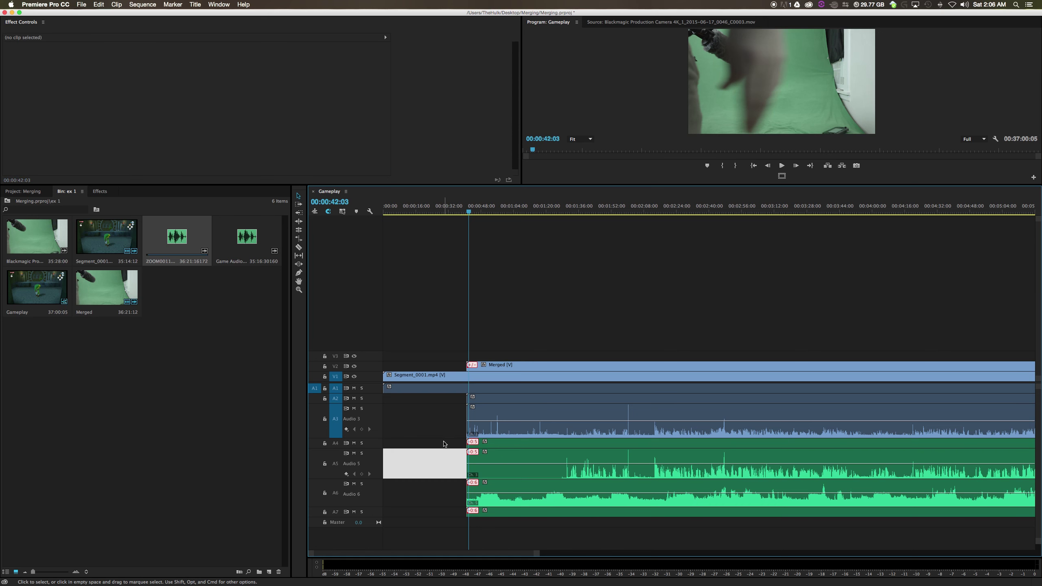
{"action": "left_click_drag", "start_coordinate": [444, 443], "coordinate": [512, 459]}
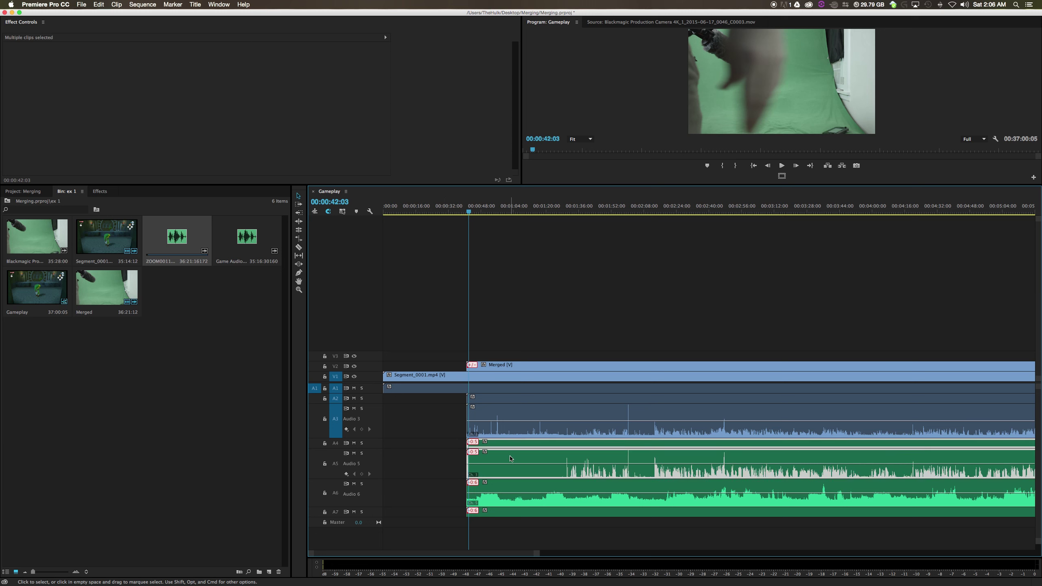
{"action": "left_click_drag", "start_coordinate": [364, 448], "coordinate": [453, 469]}
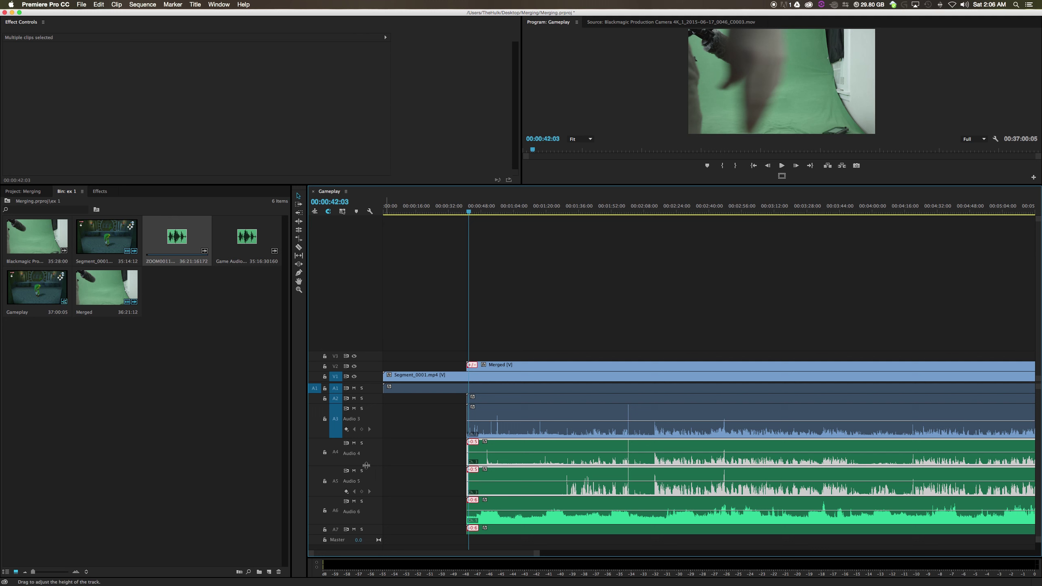
{"action": "left_click_drag", "start_coordinate": [365, 465], "coordinate": [354, 432]}
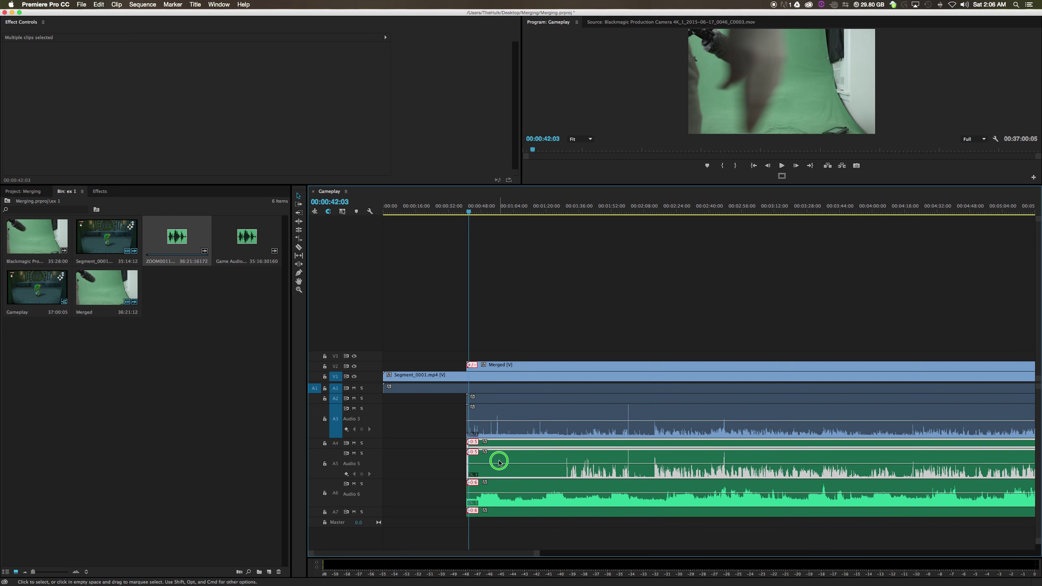
{"action": "right_click", "coordinate": [499, 462]}
{"action": "mouse_move", "coordinate": [529, 481]}
{"action": "left_click", "coordinate": [646, 541]}
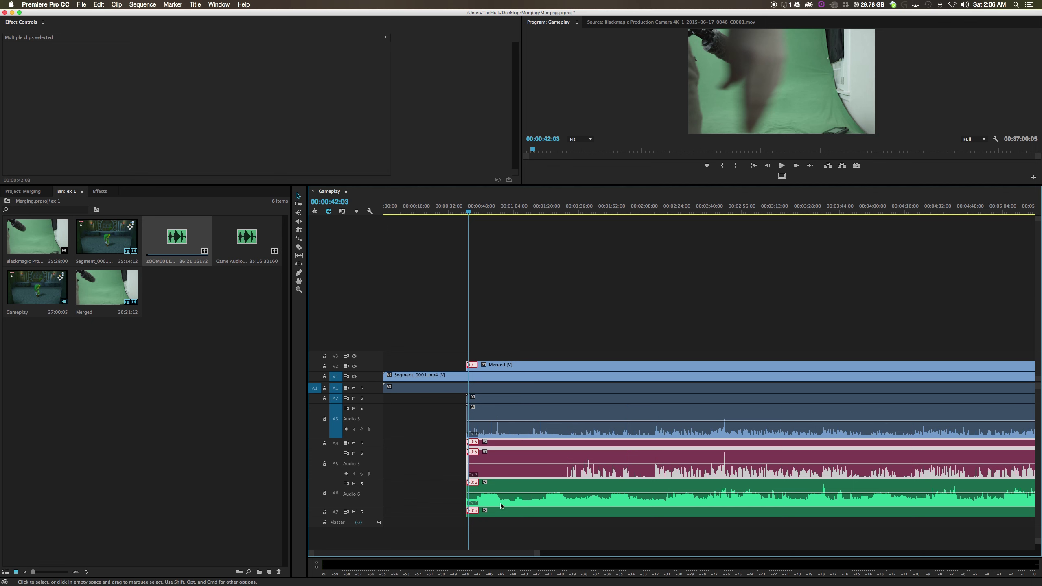
Play the hand clap in the sequence from 00:01:59:13 and park the playhead just past the spike at 00:02:00:25.
{"action": "left_click_drag", "start_coordinate": [537, 553], "coordinate": [486, 554]}
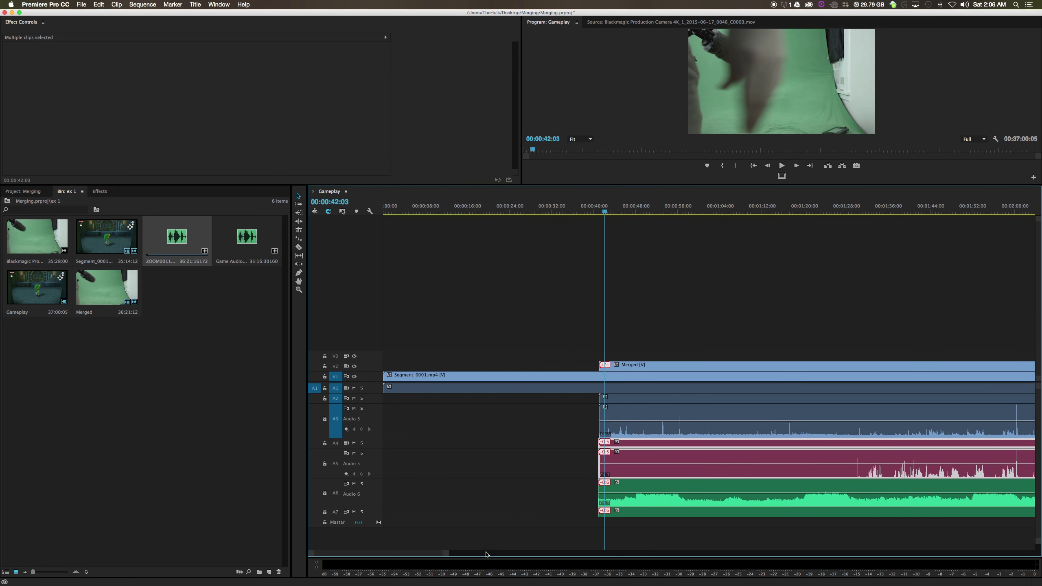
{"action": "left_click_drag", "start_coordinate": [419, 553], "coordinate": [431, 551]}
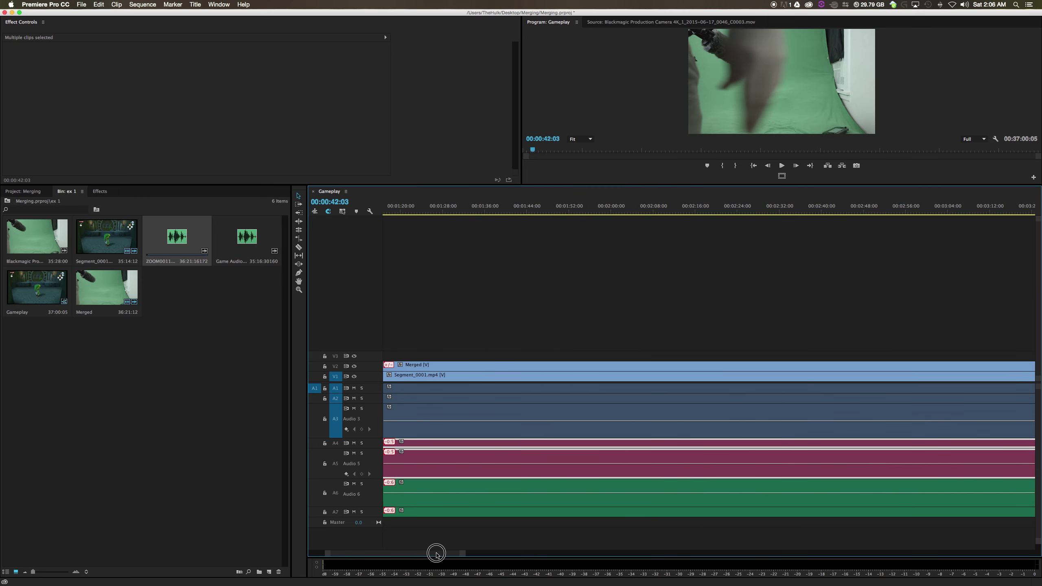
{"action": "left_click_drag", "start_coordinate": [585, 205], "coordinate": [588, 213]}
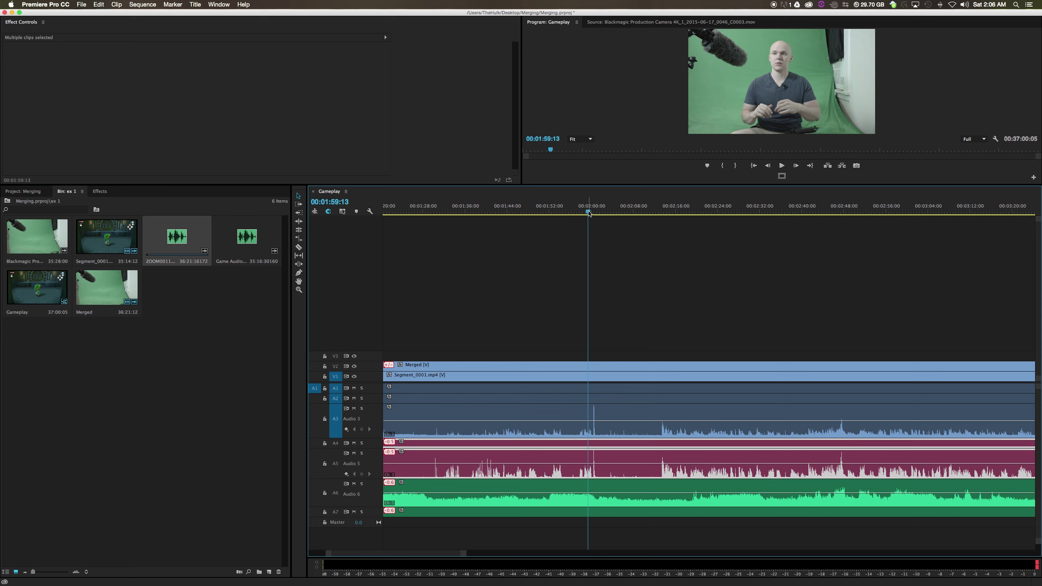
{"action": "key", "text": "space"}
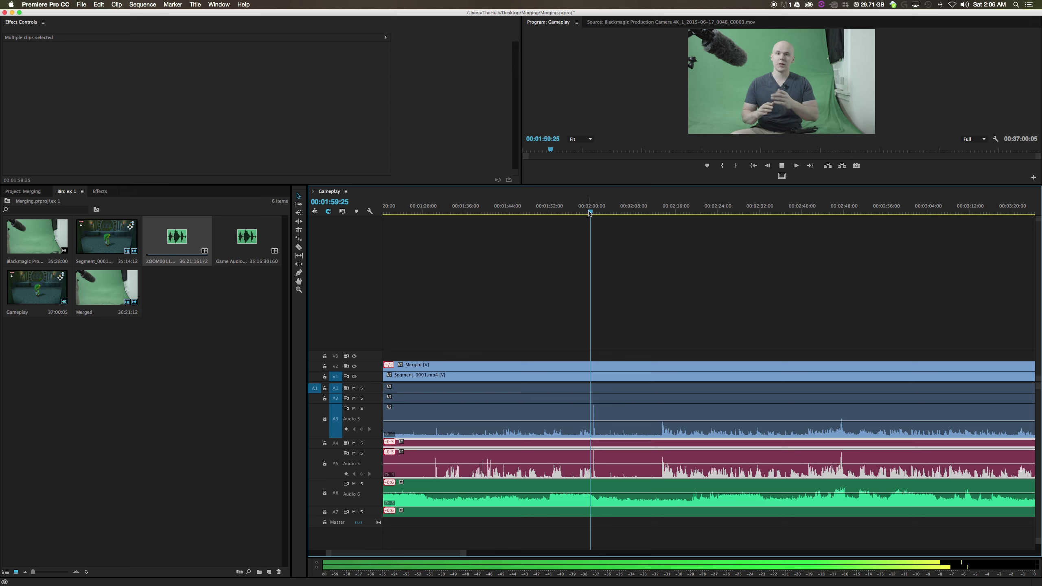
{"action": "key", "text": "space"}
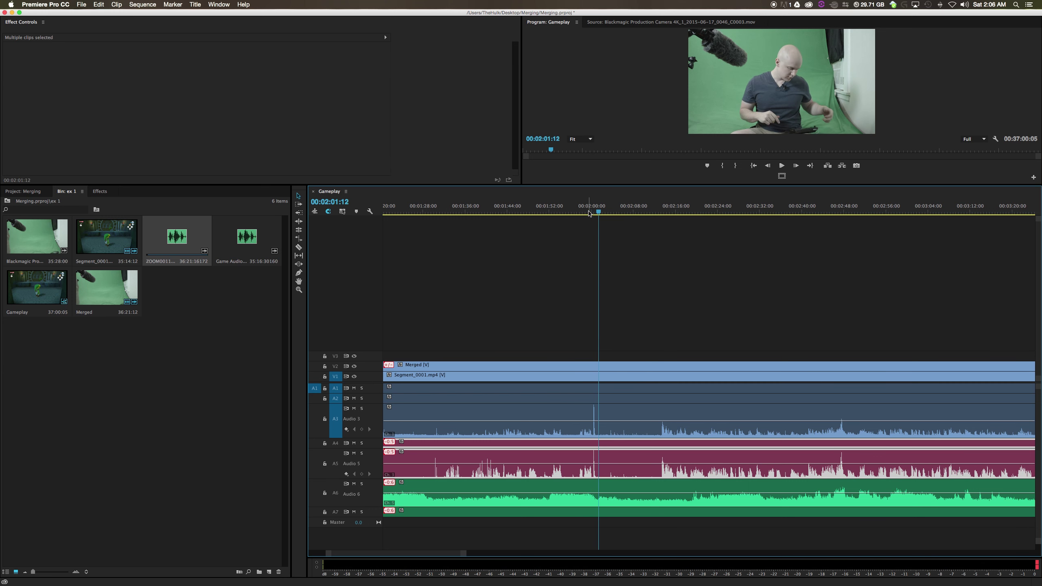
{"action": "left_click_drag", "start_coordinate": [591, 212], "coordinate": [595, 217]}
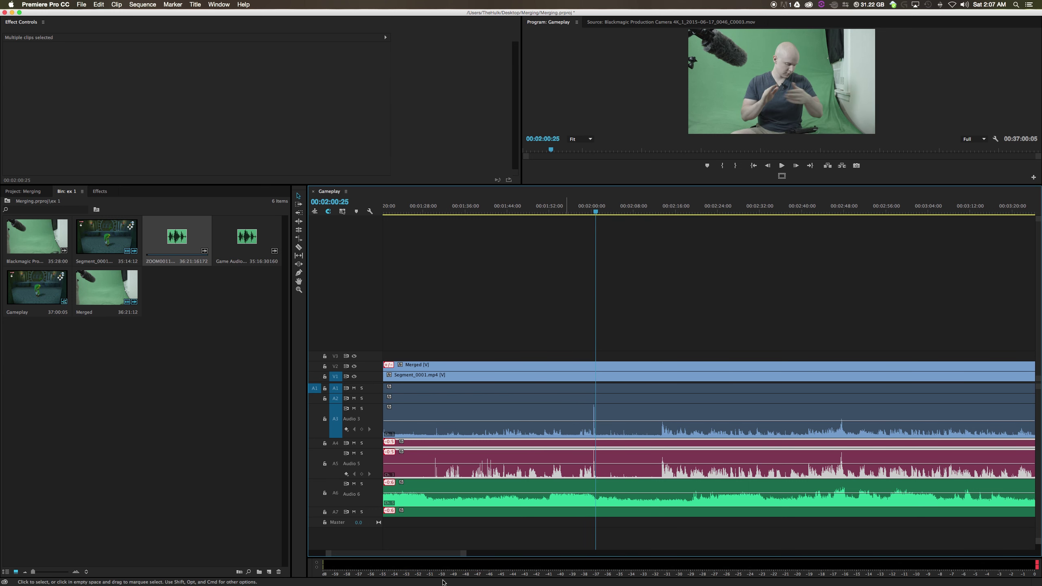
Zoom in on the clap spike and compare its position in the camera audio on A3 with the ZOOM audio on A5.
{"action": "left_click_drag", "start_coordinate": [464, 553], "coordinate": [377, 566]}
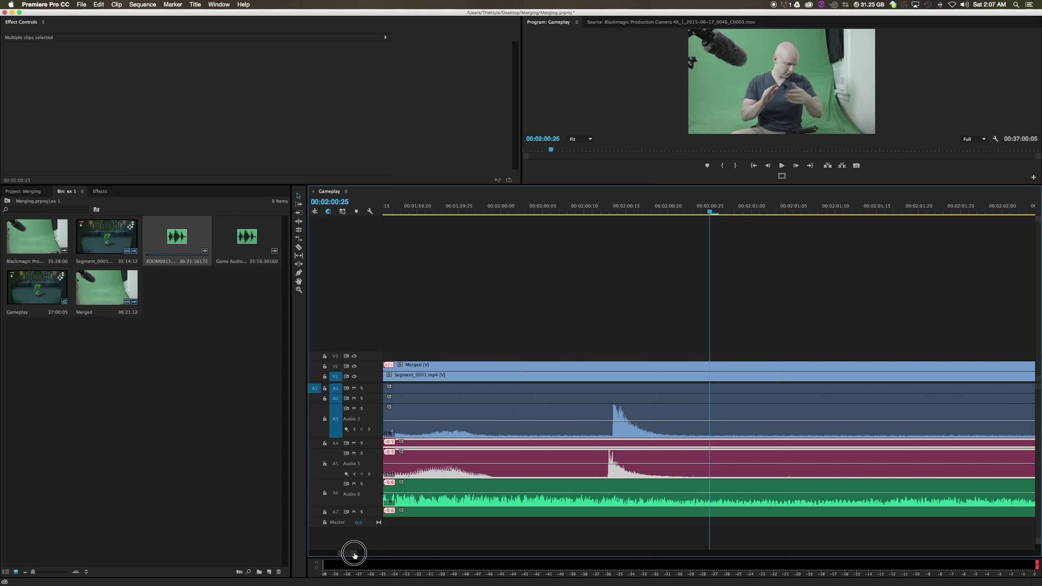
{"action": "mouse_move", "coordinate": [355, 556]}
{"action": "left_mouse_down"}
{"action": "mouse_move", "coordinate": [393, 558]}
{"action": "mouse_move", "coordinate": [355, 560]}
{"action": "left_mouse_up"}
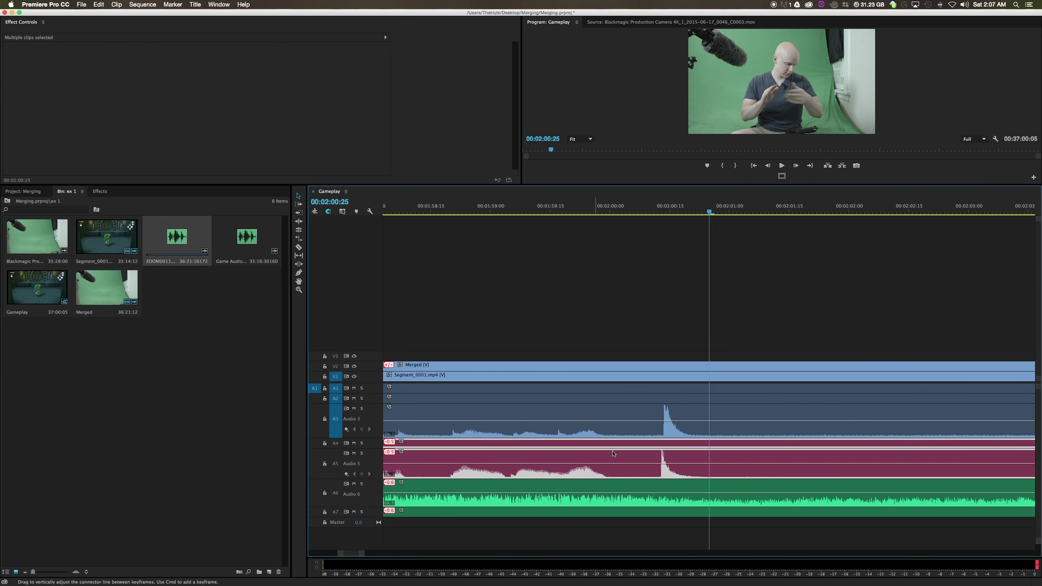
{"action": "left_click", "coordinate": [670, 413]}
{"action": "left_click", "coordinate": [666, 459]}
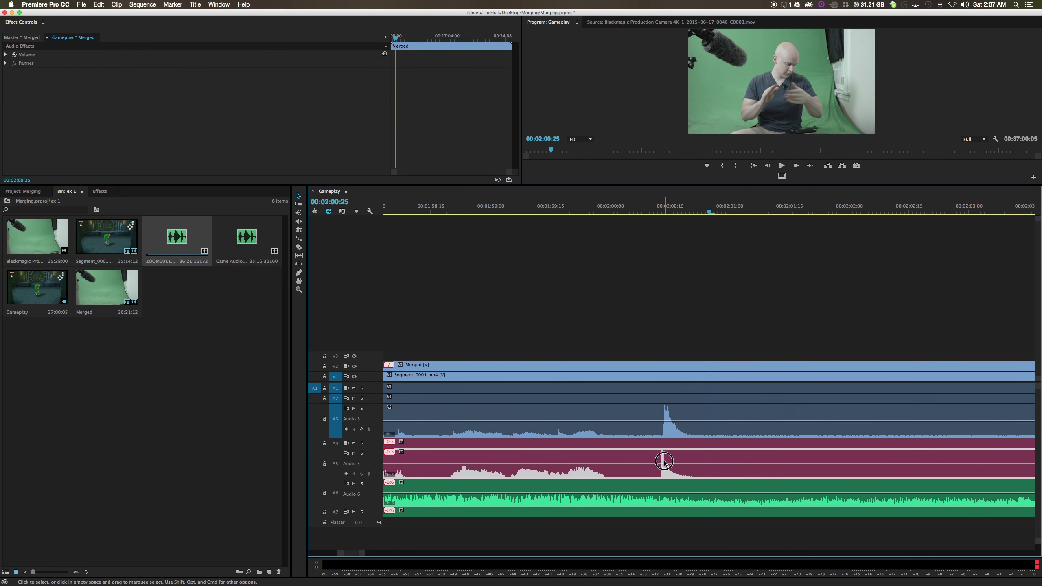
{"action": "left_click", "coordinate": [668, 408]}
{"action": "left_click_drag", "start_coordinate": [364, 553], "coordinate": [354, 554]}
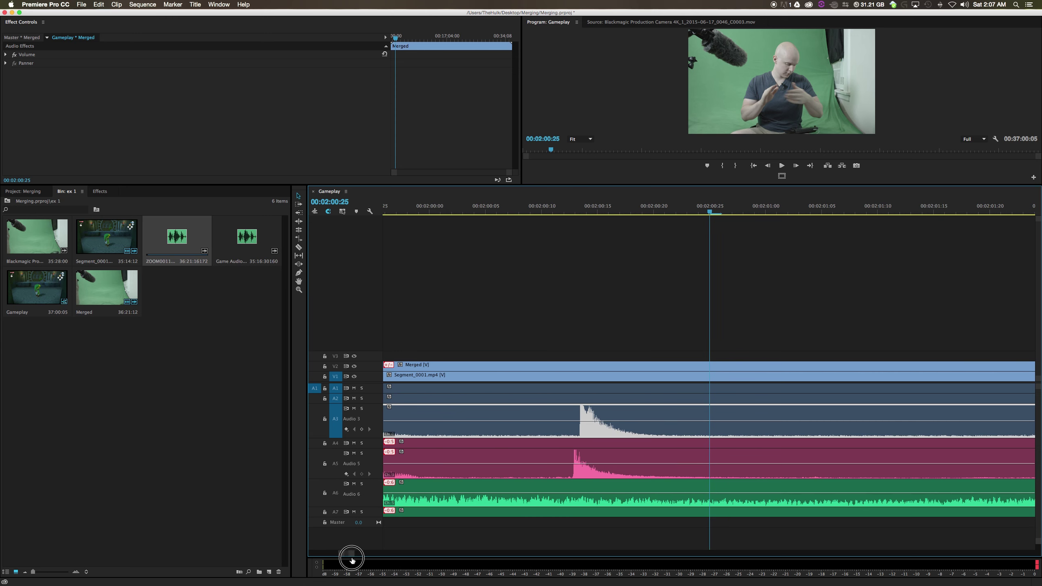
{"action": "left_click", "coordinate": [567, 456]}
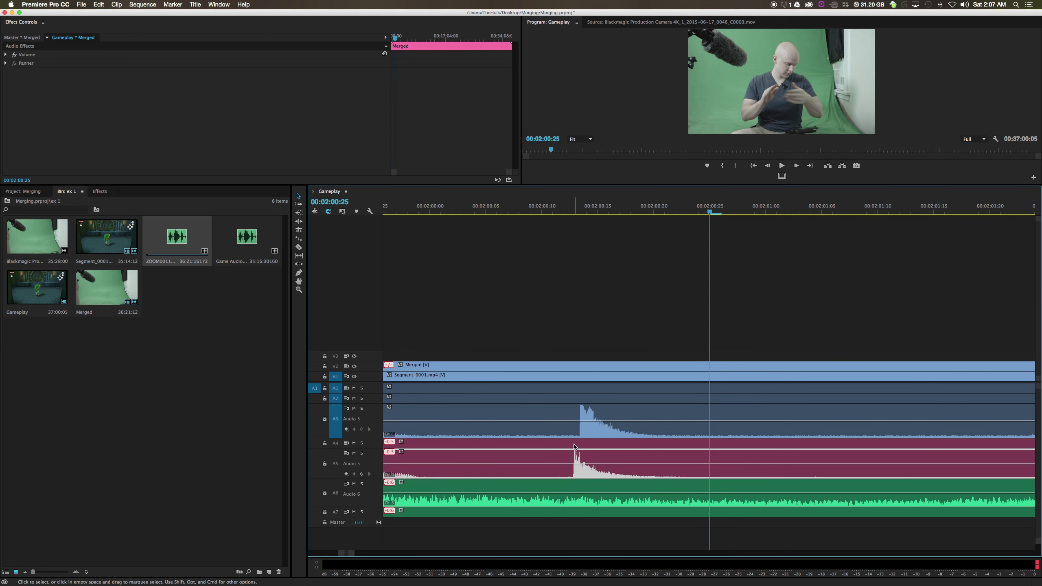
Move both ZOOM audio clips on A4 and A5 one frame forward to align their clap with the camera audio, and park the playhead at 00:02:00:13.
{"action": "left_click", "coordinate": [575, 468]}
{"action": "left_click", "coordinate": [443, 445], "text": "shift"}
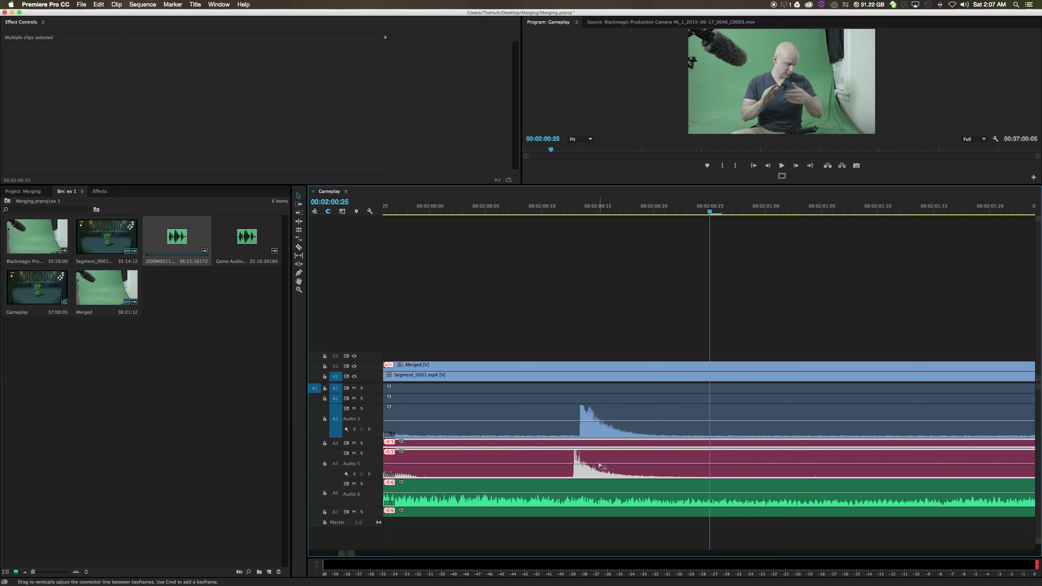
{"action": "mouse_move", "coordinate": [577, 455]}
{"action": "left_mouse_down"}
{"action": "mouse_move", "coordinate": [601, 458]}
{"action": "mouse_move", "coordinate": [586, 457]}
{"action": "left_mouse_up"}
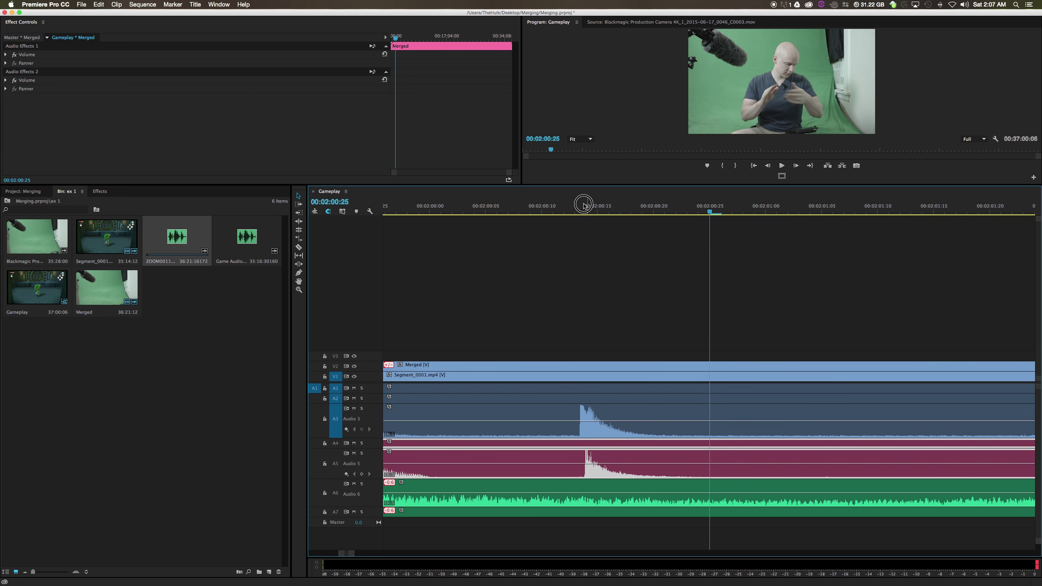
{"action": "left_click_drag", "start_coordinate": [582, 207], "coordinate": [576, 207]}
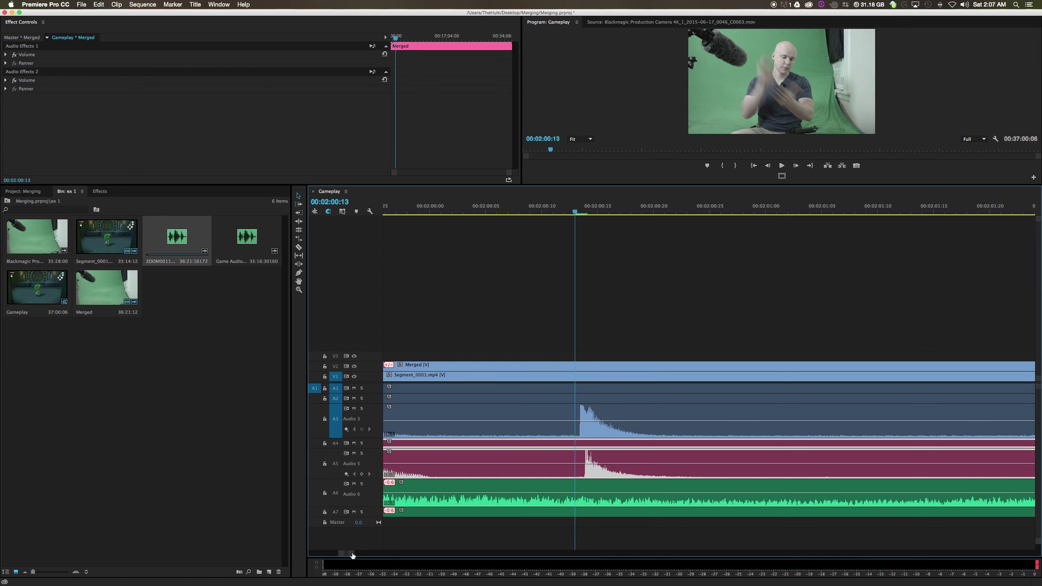
Mute audio tracks A2 and A3, which hold the Blackmagic camera's own audio.
{"action": "left_click_drag", "start_coordinate": [352, 555], "coordinate": [492, 557]}
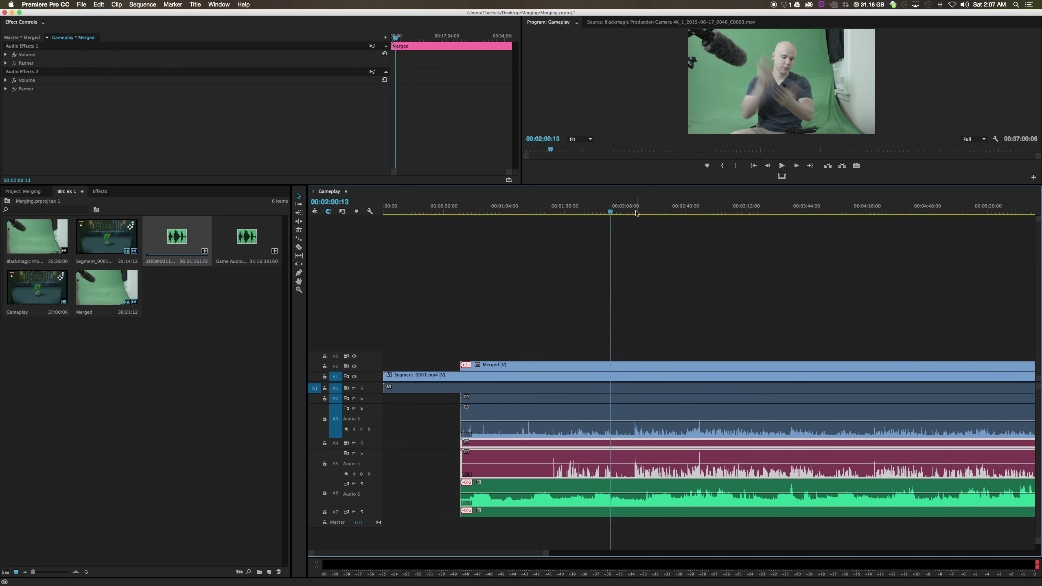
{"action": "left_click", "coordinate": [498, 416]}
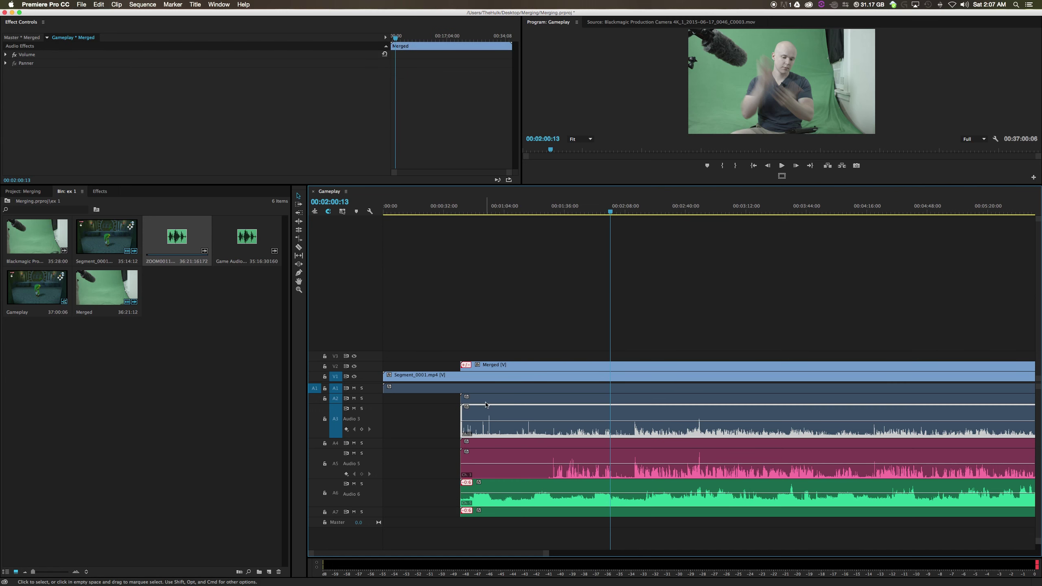
{"action": "left_click", "coordinate": [488, 400]}
{"action": "left_click", "coordinate": [491, 409]}
{"action": "left_click", "coordinate": [491, 400]}
{"action": "left_click", "coordinate": [491, 409]}
{"action": "left_click", "coordinate": [490, 401]}
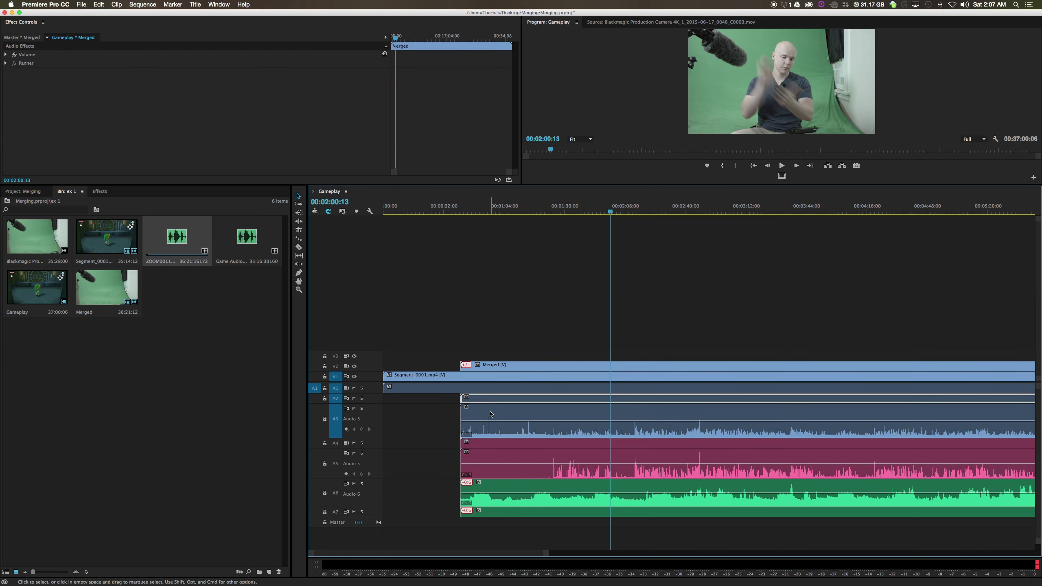
{"action": "left_click", "coordinate": [489, 410]}
{"action": "left_click", "coordinate": [491, 412]}
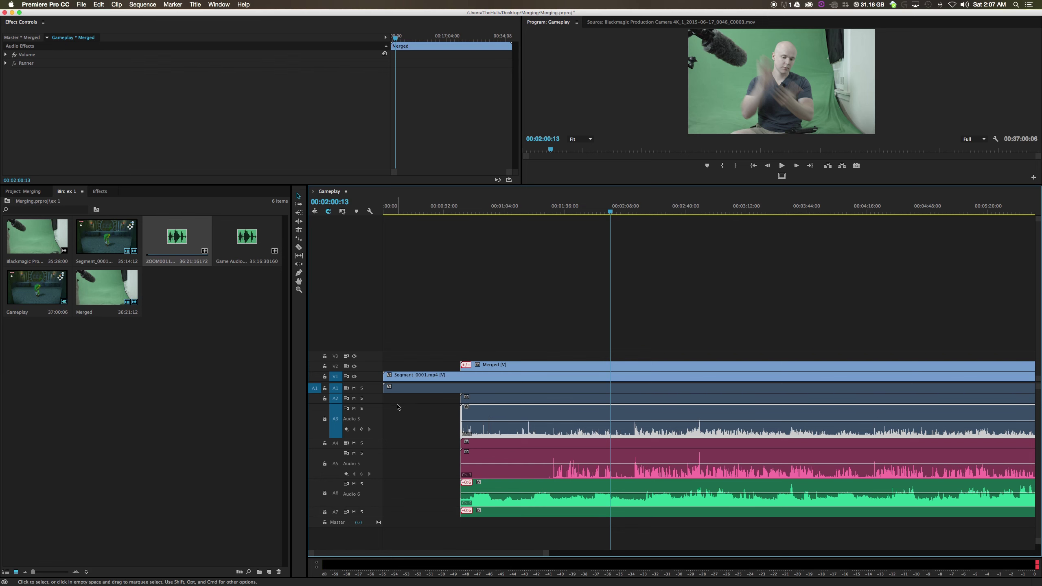
{"action": "left_click", "coordinate": [477, 400], "text": "shift"}
{"action": "left_click", "coordinate": [354, 409]}
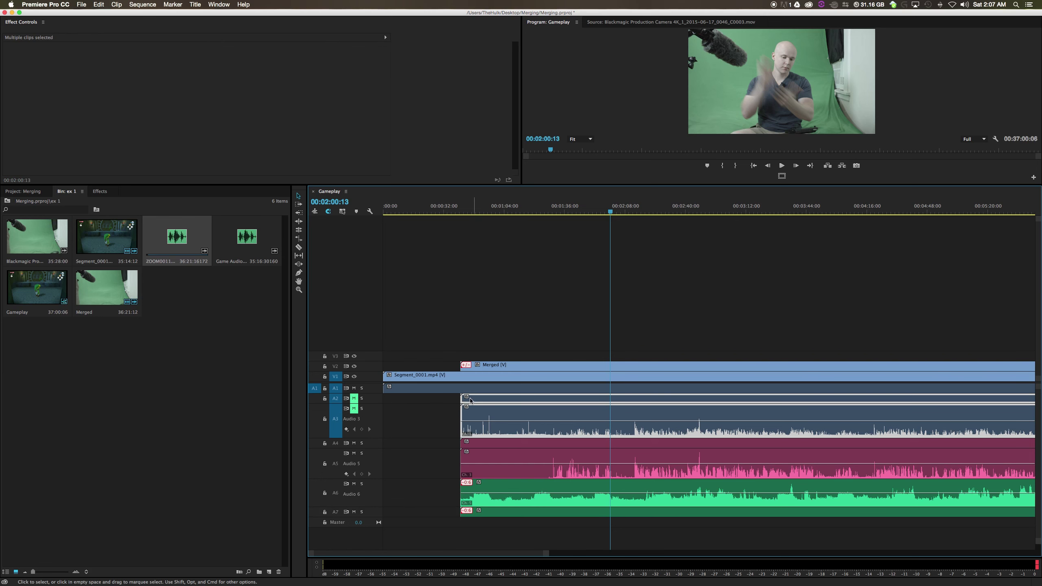
Enlarge the program preview and collapse audio tracks A3 and A5.
{"action": "left_click_drag", "start_coordinate": [561, 186], "coordinate": [586, 360]}
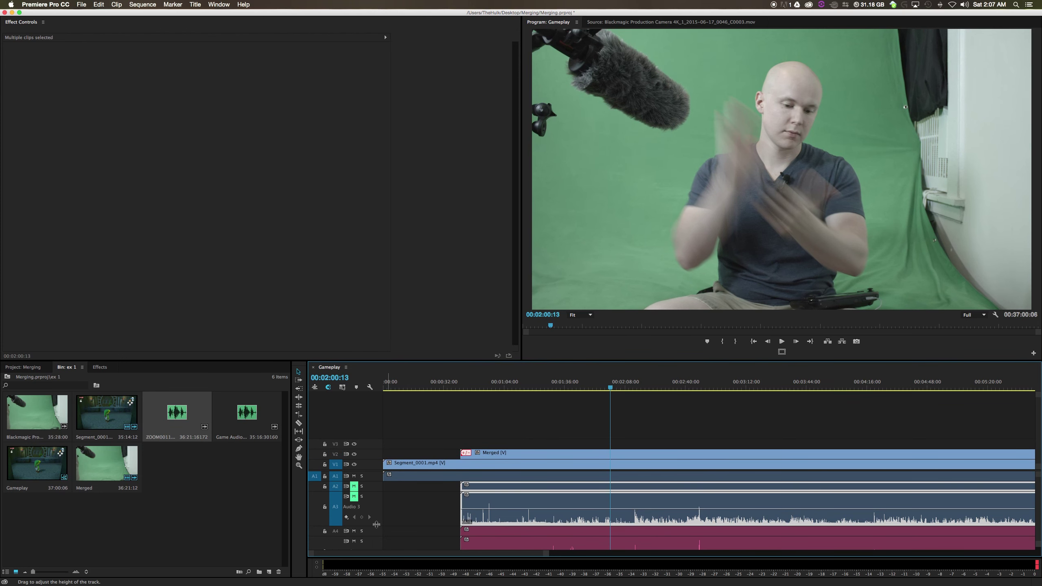
{"action": "double_click", "coordinate": [377, 507]}
{"action": "double_click", "coordinate": [376, 527]}
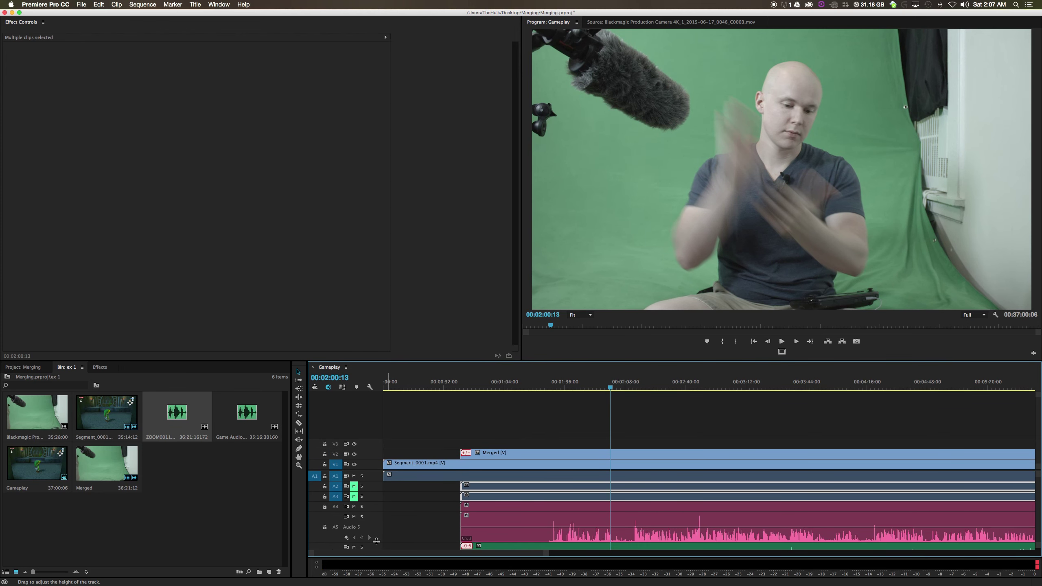
{"action": "double_click", "coordinate": [376, 541]}
{"action": "double_click", "coordinate": [376, 532]}
Play the sequence briefly from 00:02:00:13 to hear the clips, and mute the gameplay video's own audio on A1.
{"action": "key", "text": "space"}
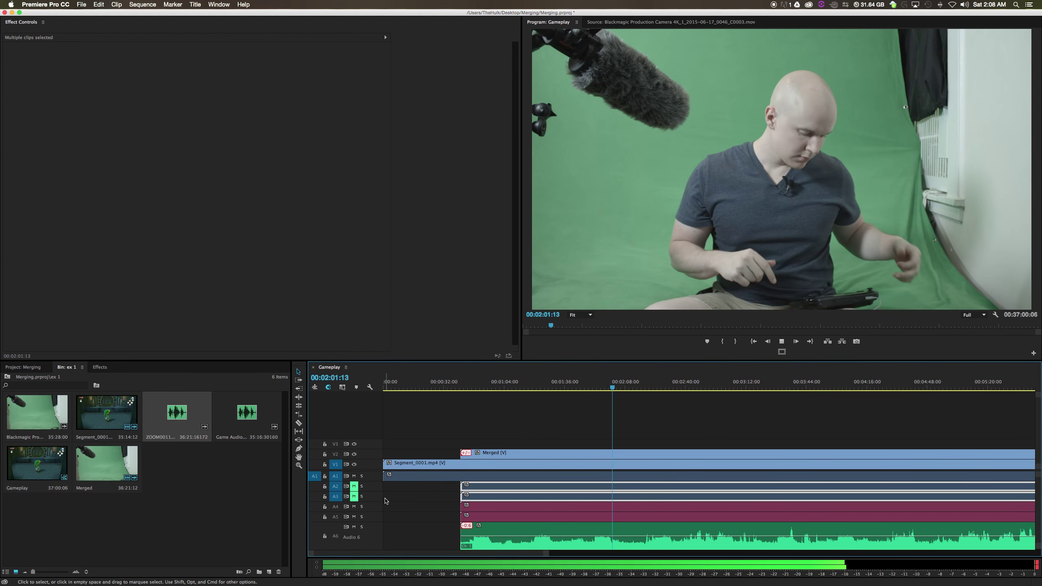
{"action": "key", "text": "space"}
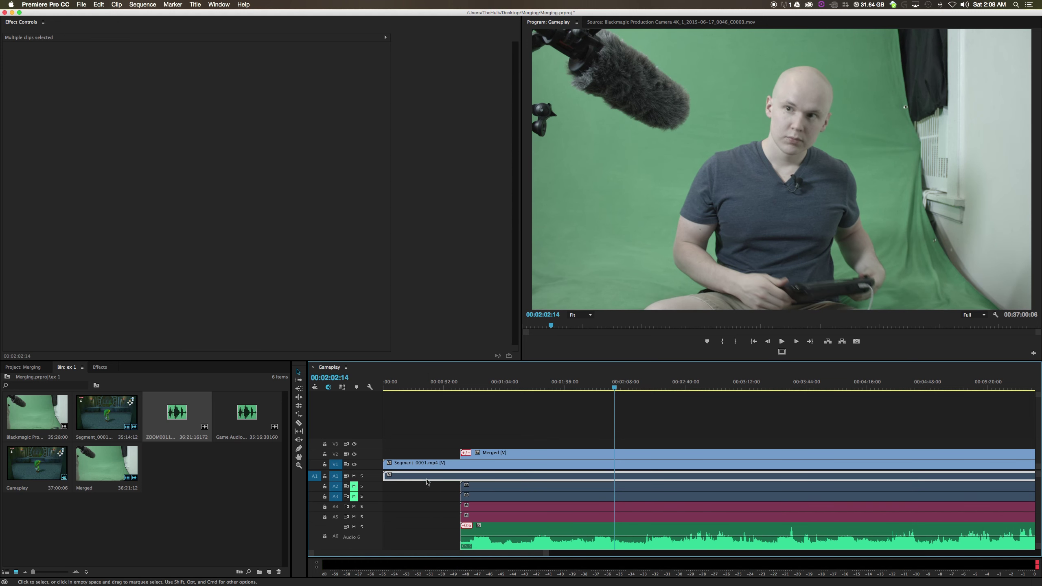
{"action": "left_click", "coordinate": [427, 480]}
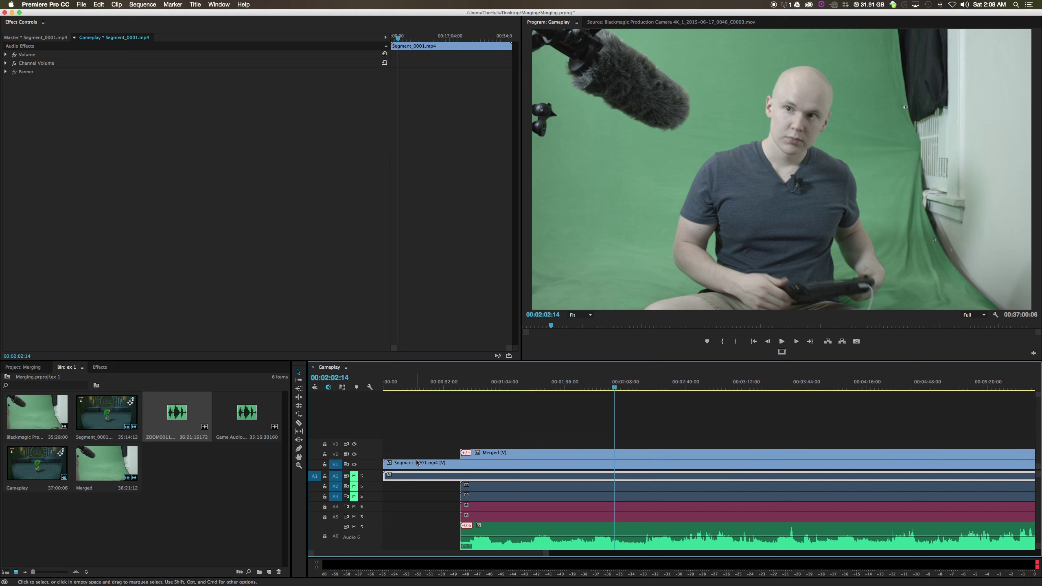
{"action": "left_click", "coordinate": [432, 461]}
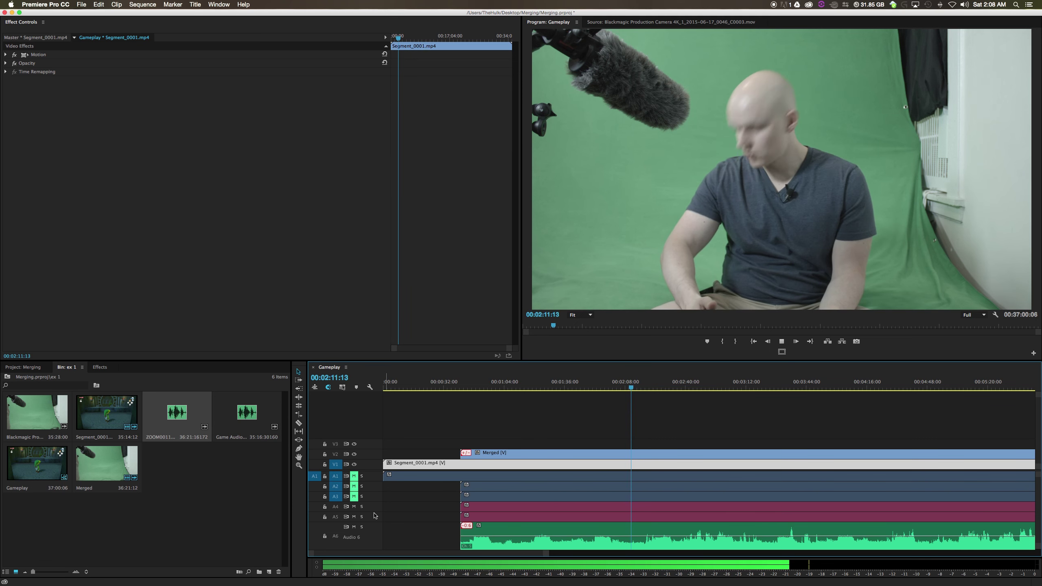
Expand track A4 to show its ZOOM waveform and stop playback at 00:02:21:16.
{"action": "left_click_drag", "start_coordinate": [374, 512], "coordinate": [373, 525]}
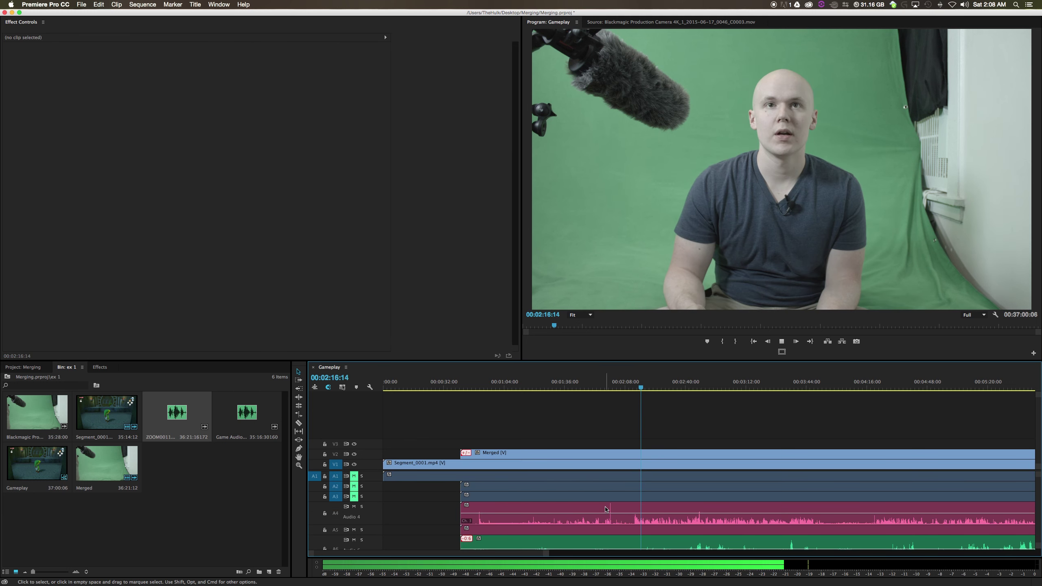
{"action": "left_click", "coordinate": [628, 524]}
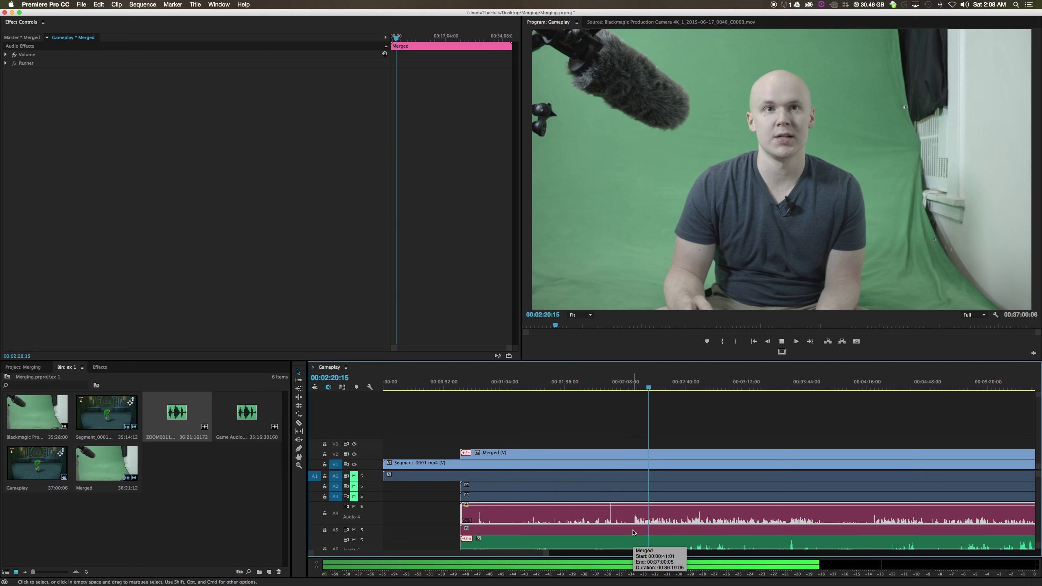
{"action": "key", "text": "space"}
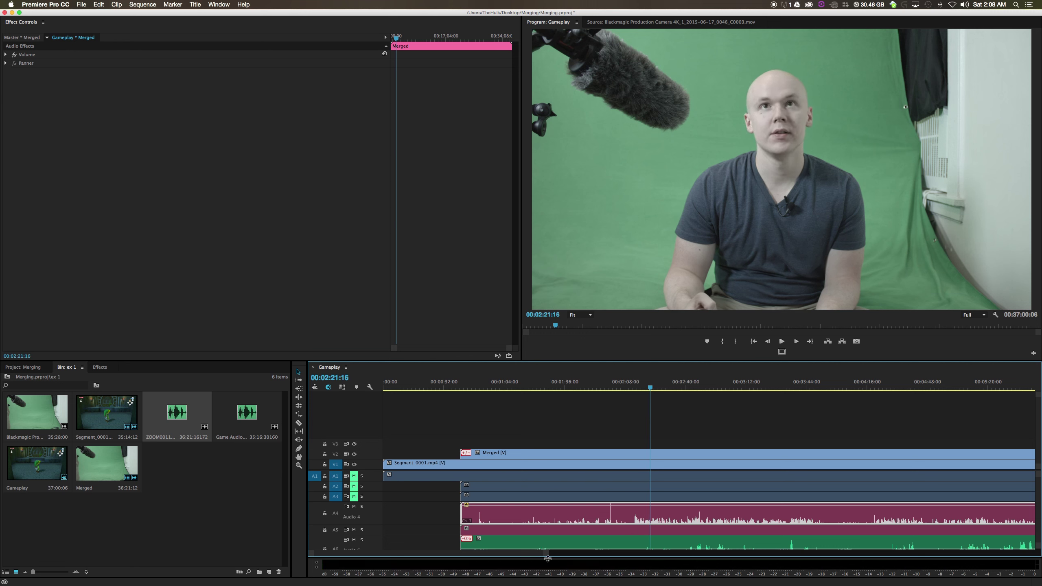
Park the playhead at 00:00:24:13 and compare where the gameplay video on V1 and the game audio on A6 and A7 start.
{"action": "left_click_drag", "start_coordinate": [548, 558], "coordinate": [535, 556]}
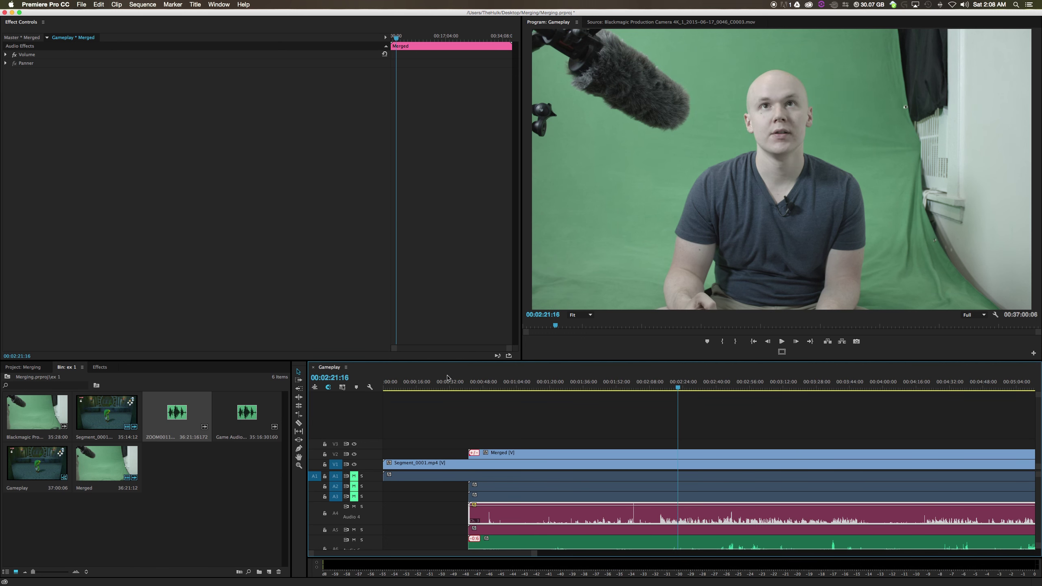
{"action": "left_click_drag", "start_coordinate": [425, 381], "coordinate": [427, 413]}
{"action": "mouse_move", "coordinate": [419, 432]}
{"action": "left_mouse_down"}
{"action": "mouse_move", "coordinate": [425, 510]}
{"action": "mouse_move", "coordinate": [414, 444]}
{"action": "left_mouse_up"}
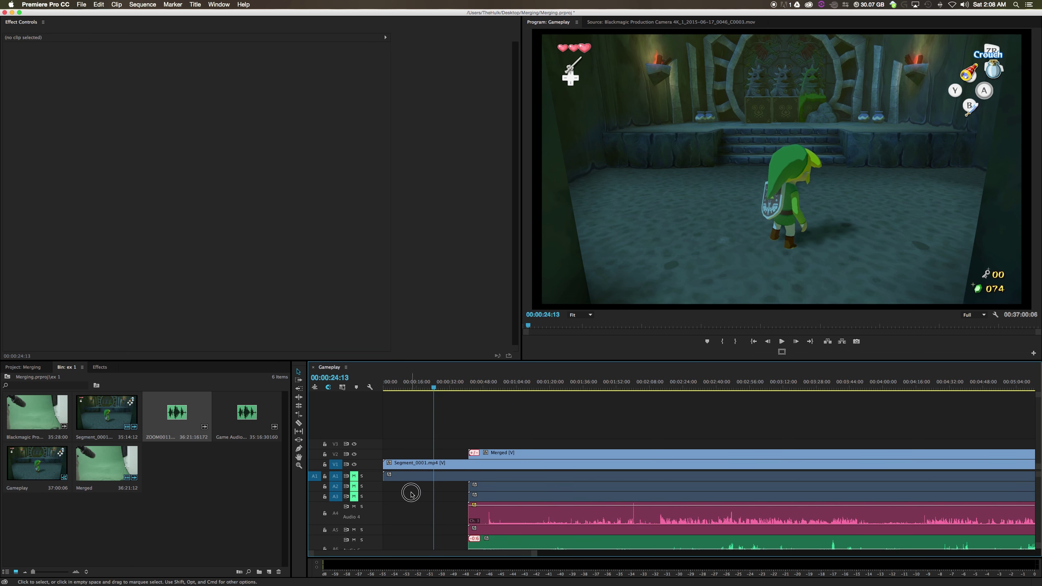
{"action": "left_click", "coordinate": [411, 493]}
{"action": "left_click", "coordinate": [246, 418]}
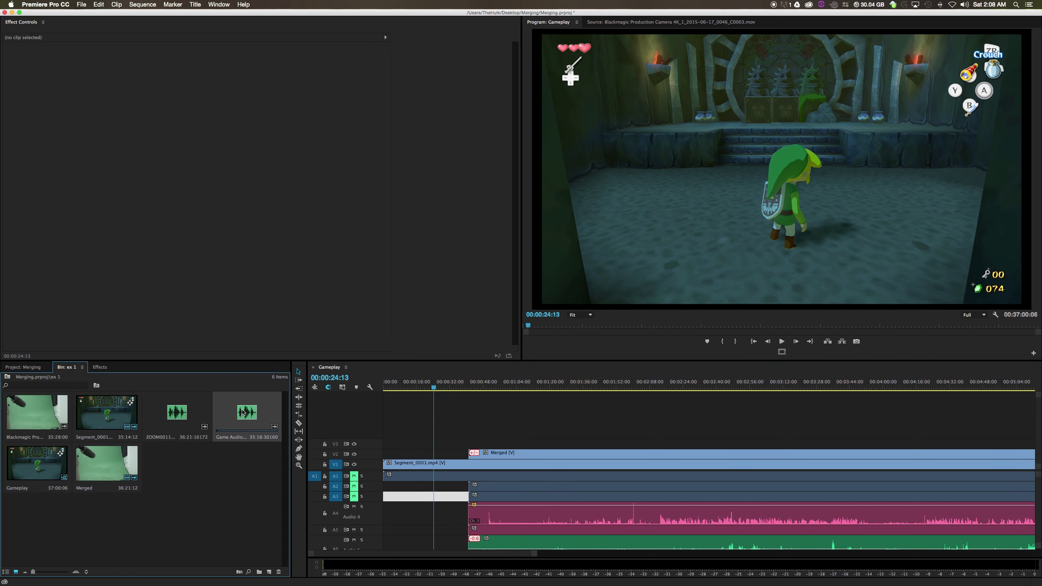
{"action": "scroll", "coordinate": [447, 524], "scroll_direction": "down", "scroll_amount": 2}
{"action": "left_click", "coordinate": [472, 528]}
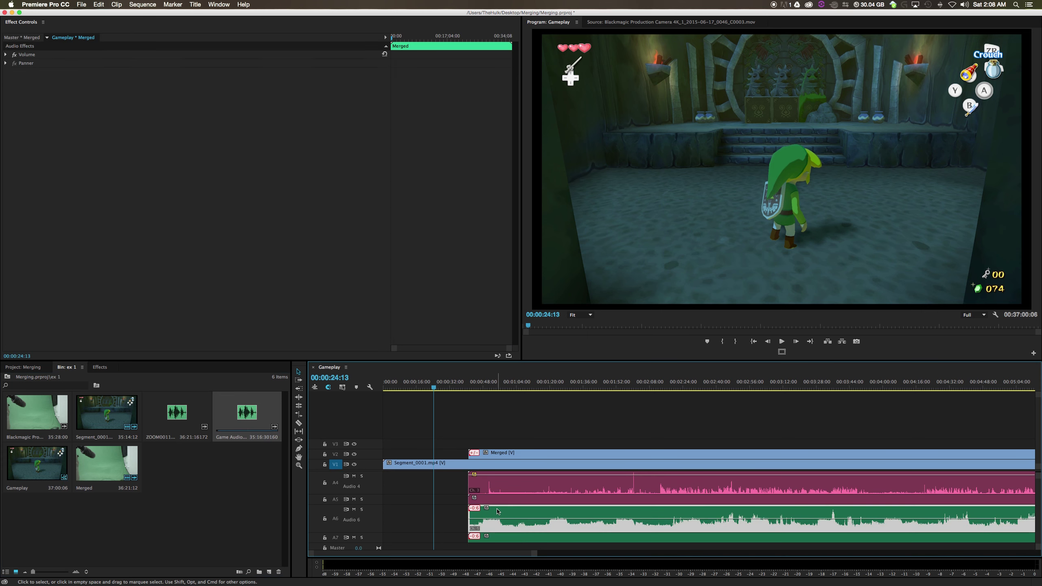
{"action": "left_click", "coordinate": [488, 536]}
{"action": "left_click", "coordinate": [483, 524]}
{"action": "left_click", "coordinate": [403, 465]}
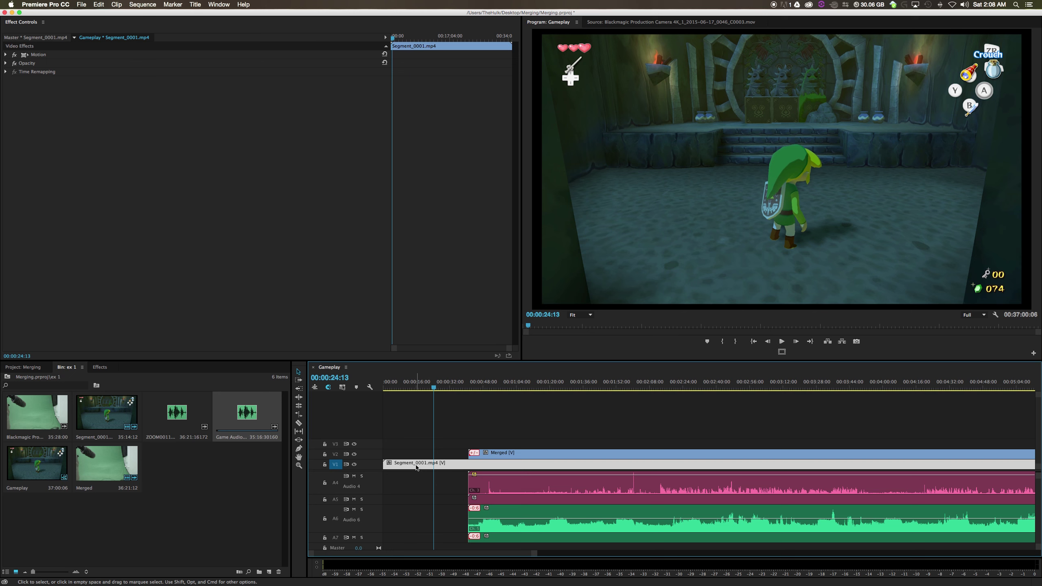
Move the Segment_0001.mp4 video on V1 to start together with the game audio on A6 and A7, checking the alignment up close.
{"action": "left_click_drag", "start_coordinate": [536, 553], "coordinate": [504, 555]}
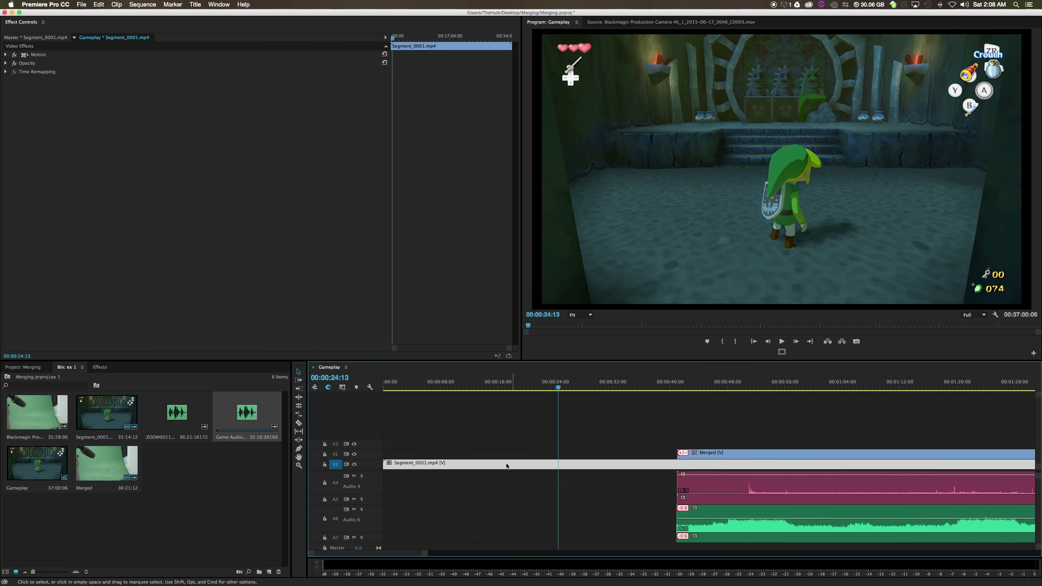
{"action": "left_click_drag", "start_coordinate": [405, 467], "coordinate": [679, 465]}
{"action": "left_click", "coordinate": [677, 381]}
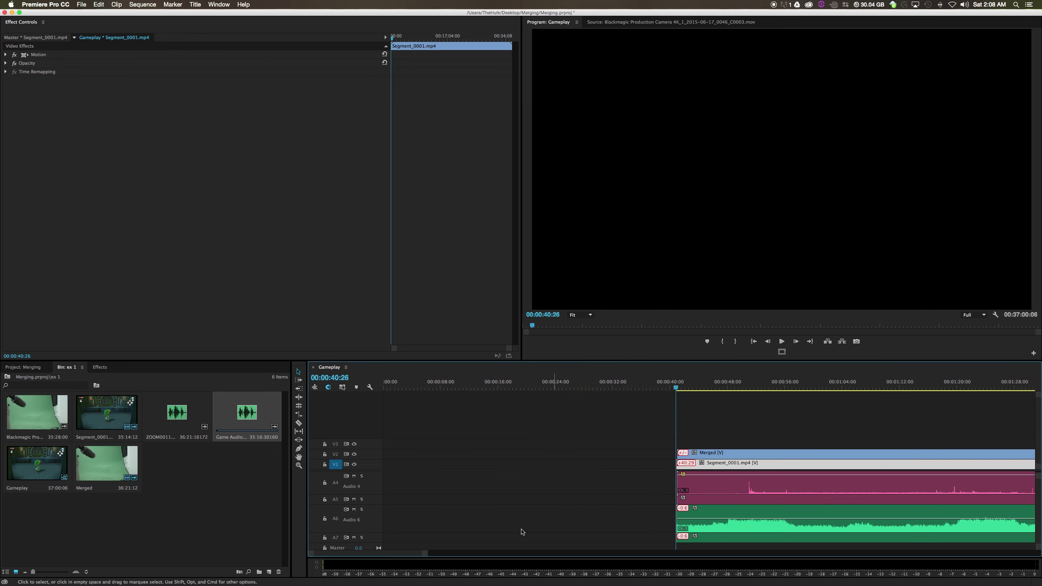
{"action": "left_click_drag", "start_coordinate": [426, 553], "coordinate": [372, 560]}
{"action": "left_click", "coordinate": [762, 536]}
{"action": "left_click", "coordinate": [762, 521]}
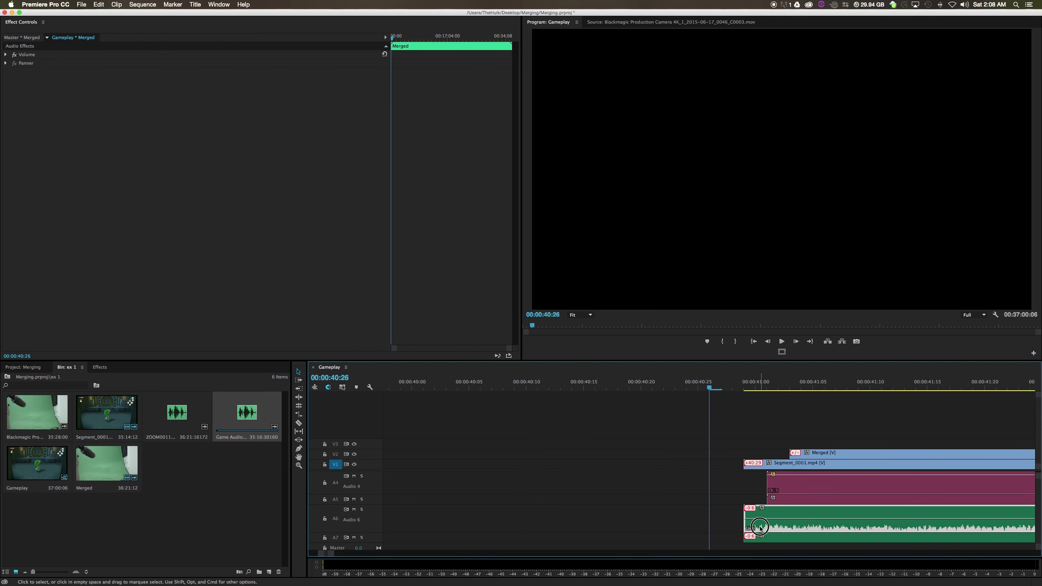
{"action": "left_click", "coordinate": [761, 536]}
{"action": "left_click", "coordinate": [761, 526]}
{"action": "left_click", "coordinate": [761, 466]}
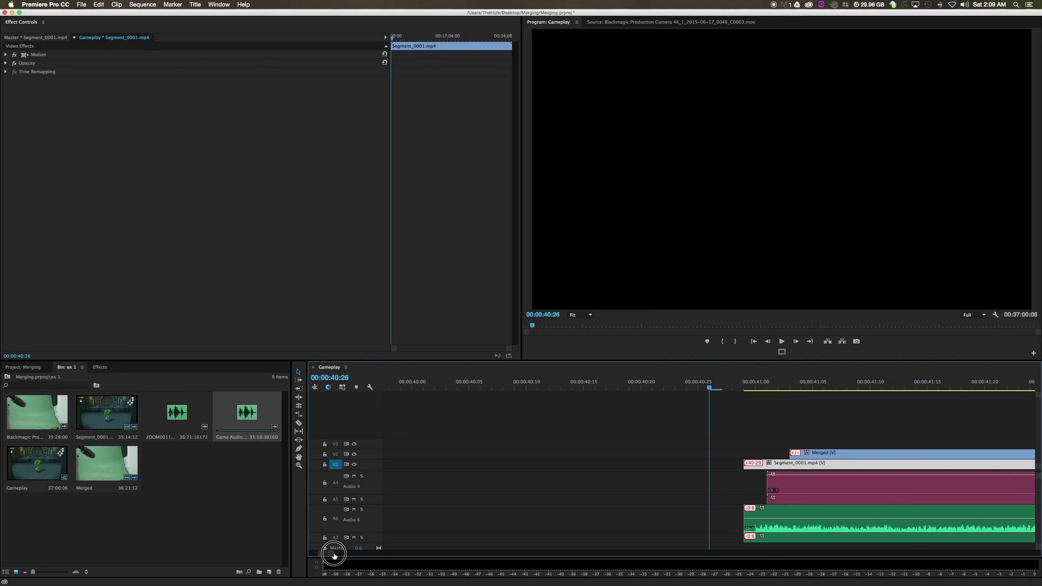
With the playhead at 00:02:12:26, scale the Merged video on V2 to 38 and position it at 303, 881 over the gameplay.
{"action": "left_click_drag", "start_coordinate": [334, 556], "coordinate": [554, 556]}
{"action": "left_click", "coordinate": [554, 388]}
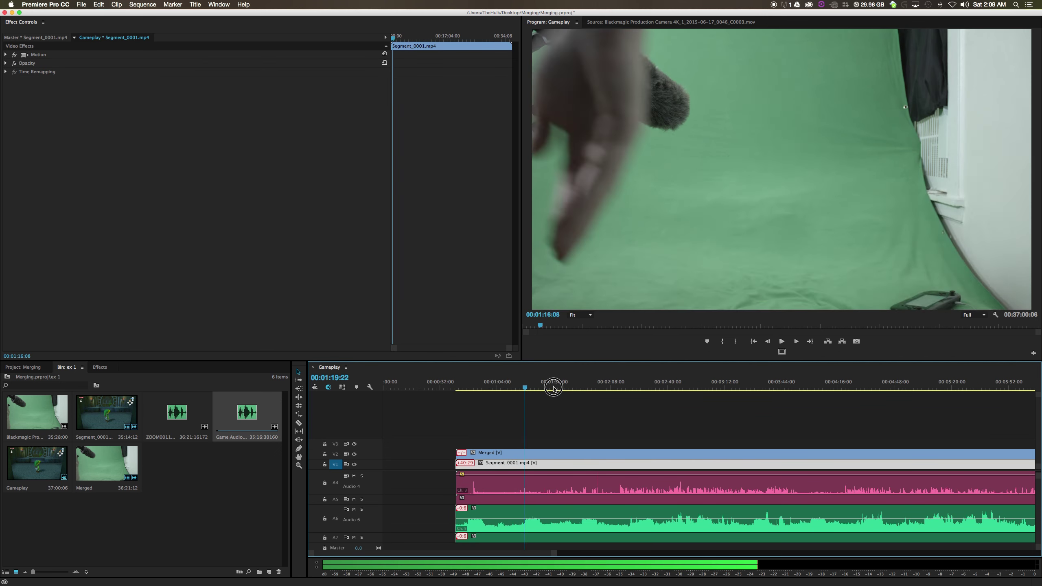
{"action": "left_click_drag", "start_coordinate": [554, 387], "coordinate": [618, 415]}
{"action": "left_click", "coordinate": [593, 454]}
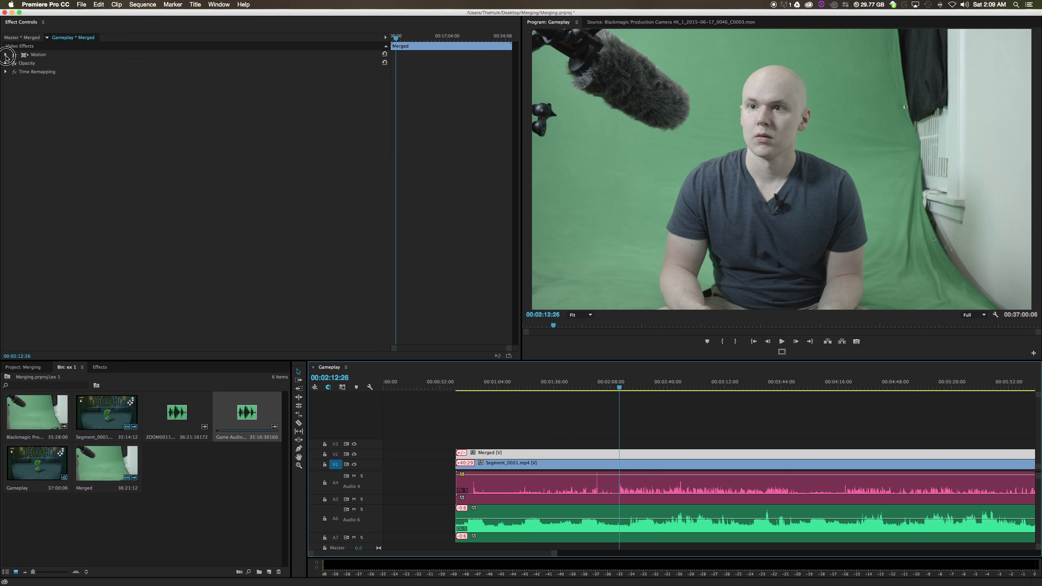
{"action": "left_click", "coordinate": [6, 54]}
{"action": "left_click_drag", "start_coordinate": [204, 74], "coordinate": [178, 74]}
{"action": "left_click_drag", "start_coordinate": [205, 65], "coordinate": [98, 65]}
{"action": "mouse_move", "coordinate": [221, 64]}
{"action": "left_mouse_down"}
{"action": "mouse_move", "coordinate": [287, 64]}
{"action": "mouse_move", "coordinate": [211, 65]}
{"action": "mouse_move", "coordinate": [227, 65]}
{"action": "left_mouse_up"}
Play the picture-in-picture result up to 00:02:21:19 and review the full length of the sequence with no clips selected.
{"action": "key", "text": "space"}
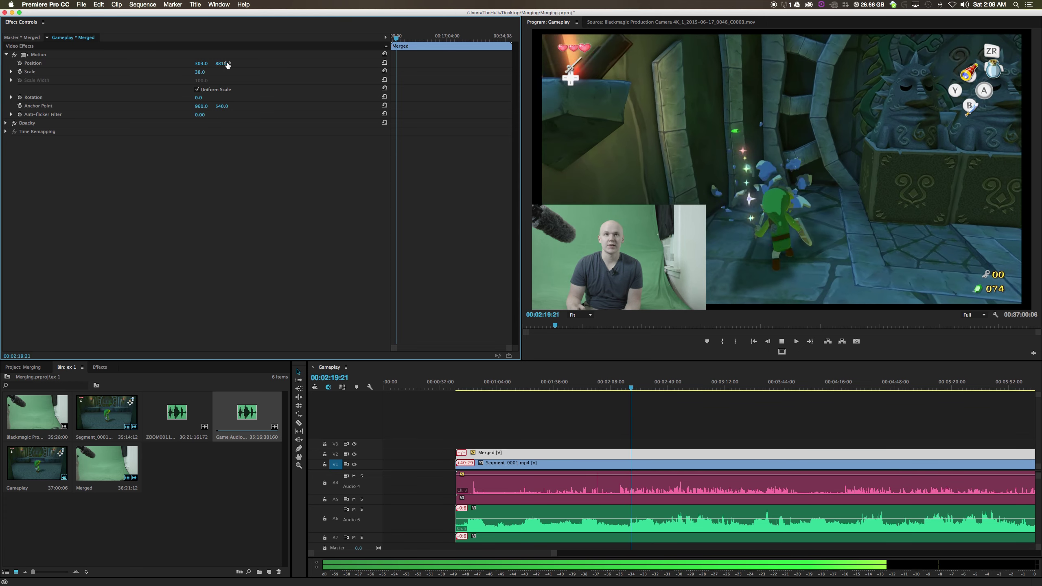
{"action": "key", "text": "space"}
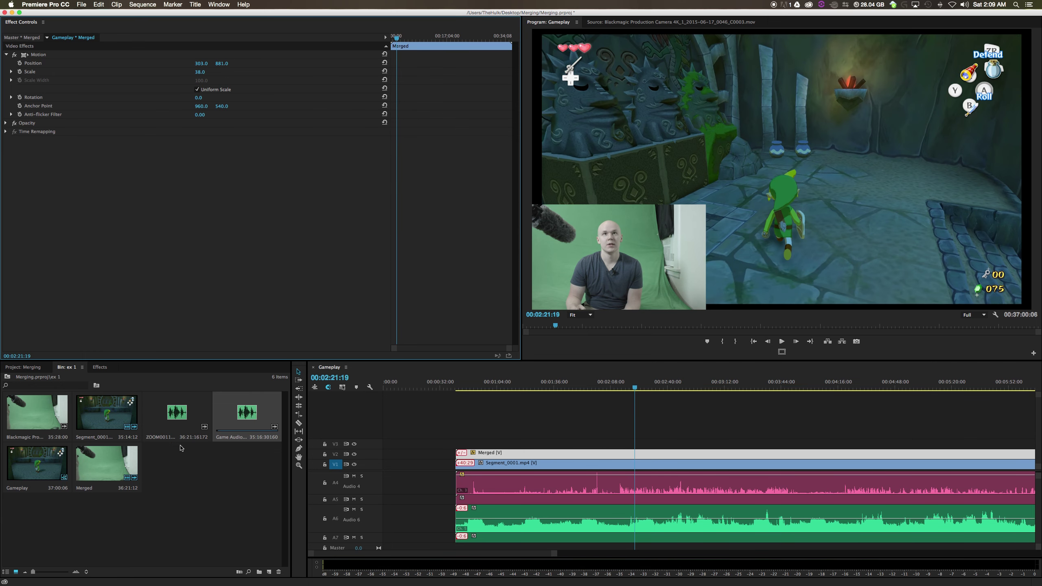
{"action": "left_click", "coordinate": [251, 466]}
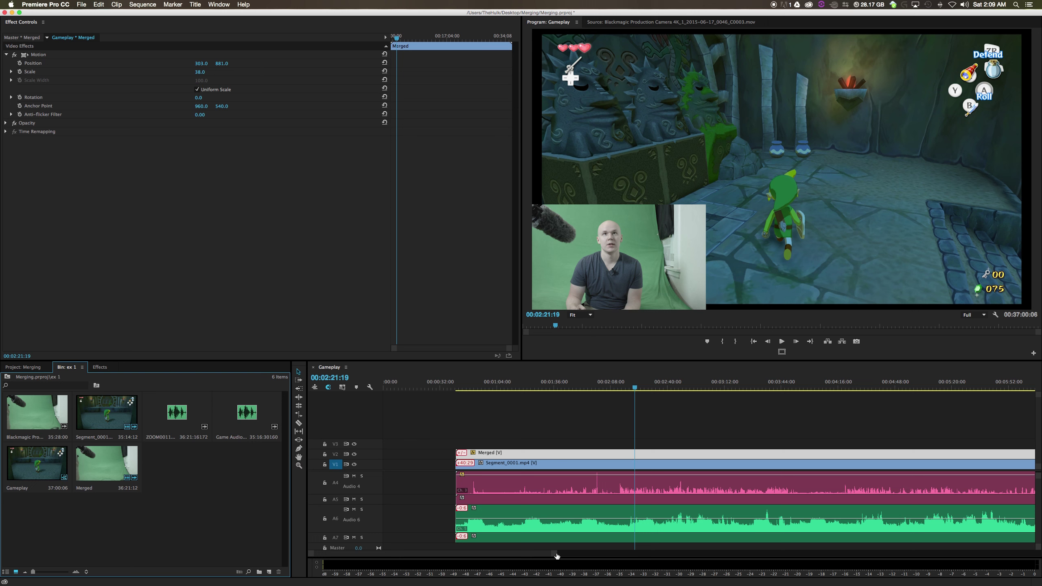
{"action": "left_click_drag", "start_coordinate": [556, 553], "coordinate": [1001, 562]}
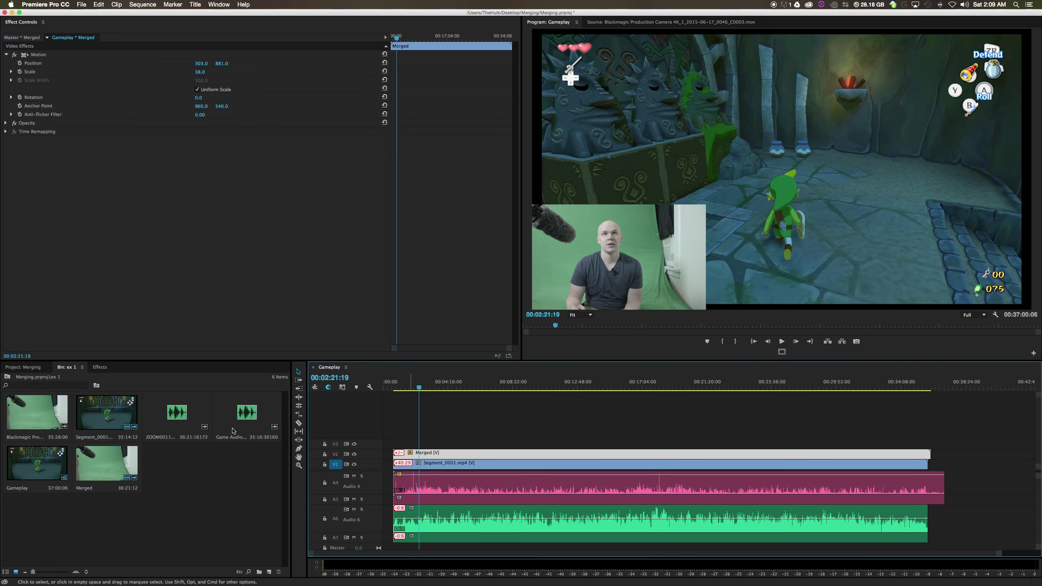
{"action": "left_click_drag", "start_coordinate": [507, 419], "coordinate": [544, 445]}
{"action": "mouse_move", "coordinate": [933, 425]}
{"action": "left_mouse_down"}
{"action": "mouse_move", "coordinate": [774, 500]}
{"action": "mouse_move", "coordinate": [775, 442]}
{"action": "mouse_move", "coordinate": [961, 442]}
{"action": "mouse_move", "coordinate": [943, 443]}
{"action": "left_mouse_up"}
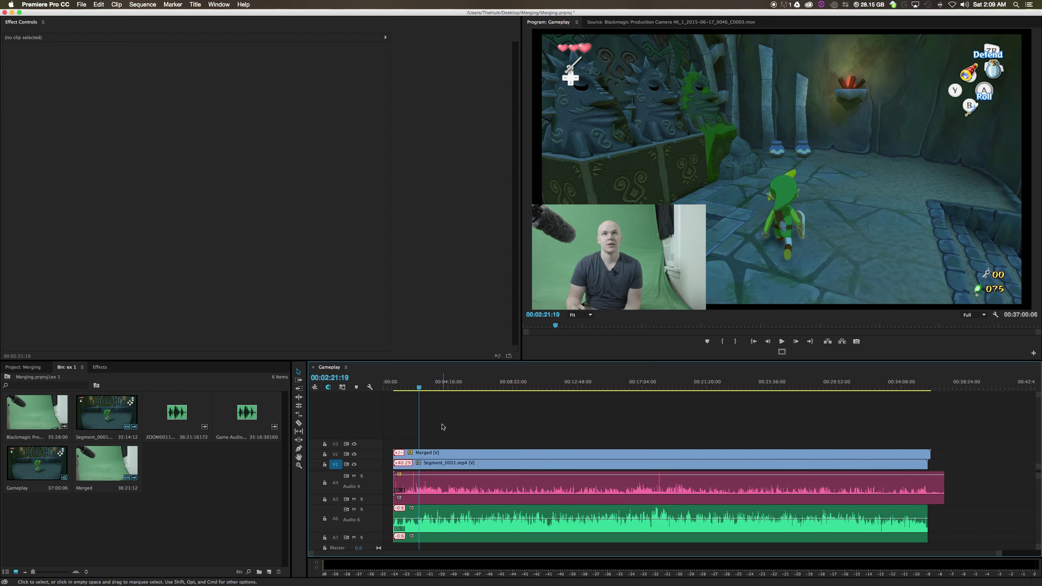
Park the playhead just before the clap spike and look through the project and effects before returning to the ex 1 bin.
{"action": "left_click_drag", "start_coordinate": [999, 556], "coordinate": [807, 568]}
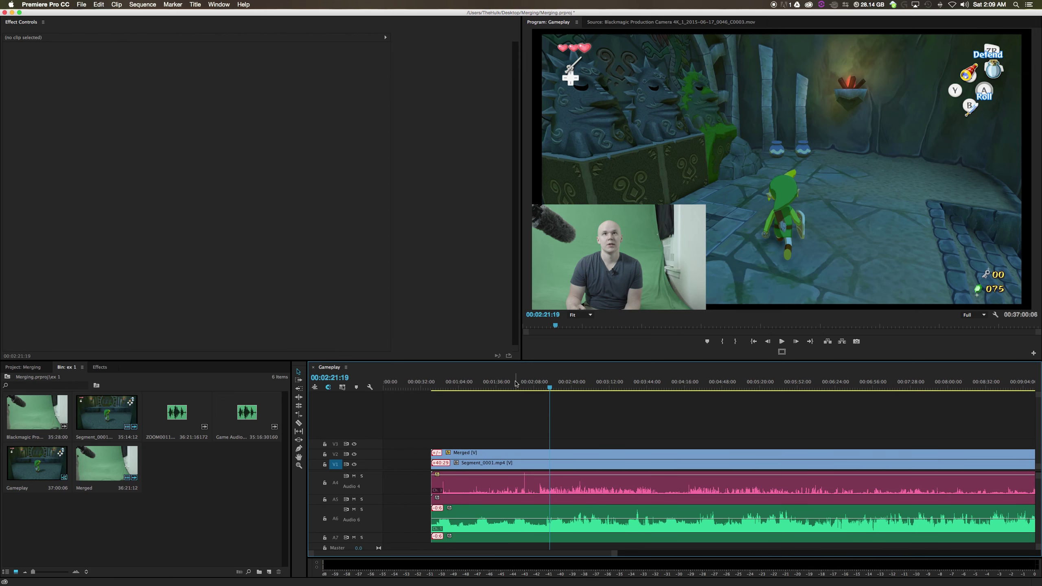
{"action": "left_click", "coordinate": [520, 381]}
{"action": "left_click", "coordinate": [30, 367]}
{"action": "left_click", "coordinate": [100, 367]}
{"action": "left_click", "coordinate": [65, 367]}
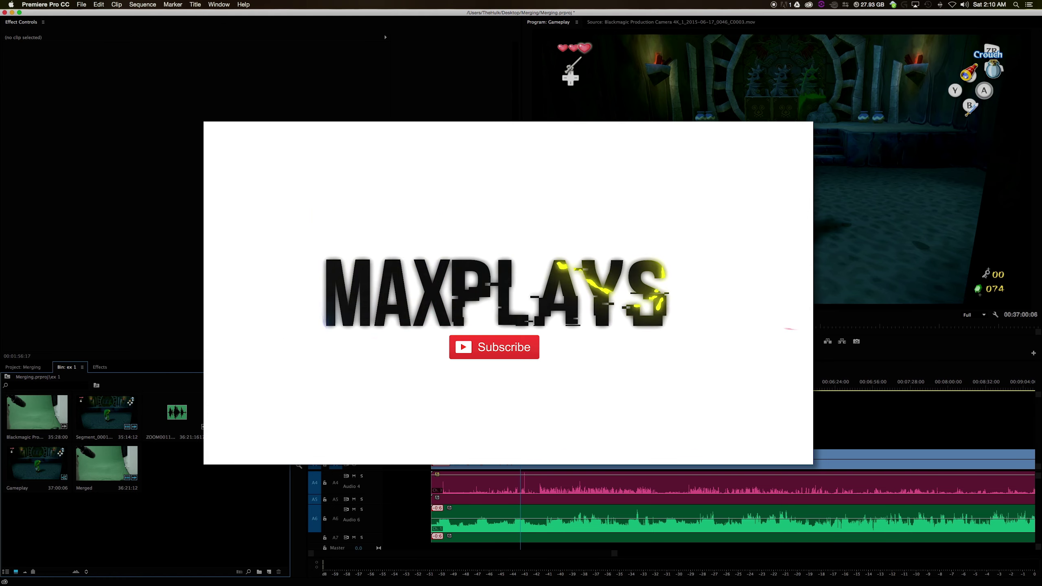
Park the Gameplay playhead at 00:01:59:00 and switch from the ex 1 bin's contents to those of ex 2.
{"action": "left_click", "coordinate": [523, 382]}
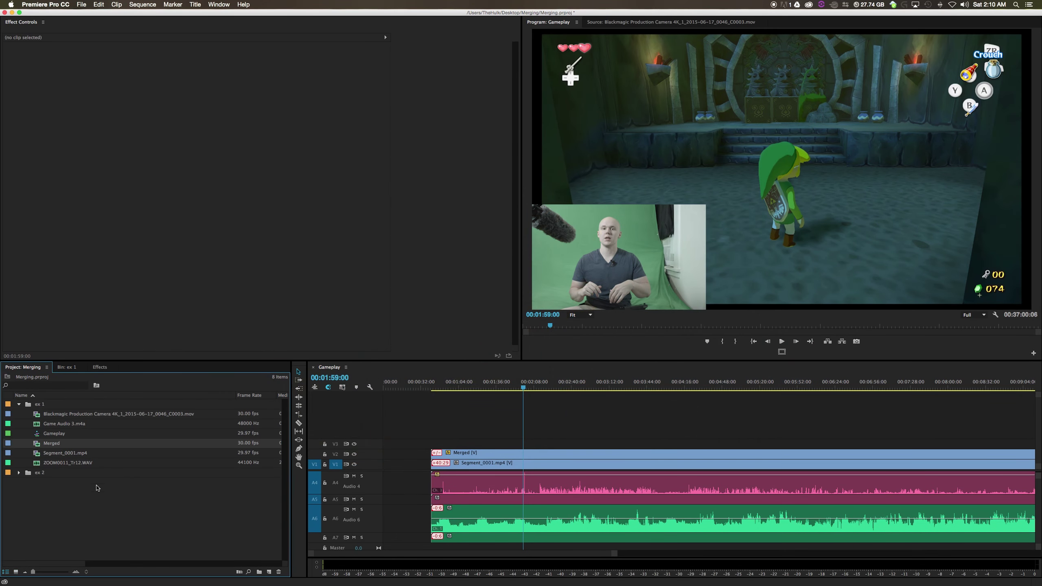
{"action": "left_click", "coordinate": [18, 405]}
{"action": "left_click", "coordinate": [19, 414]}
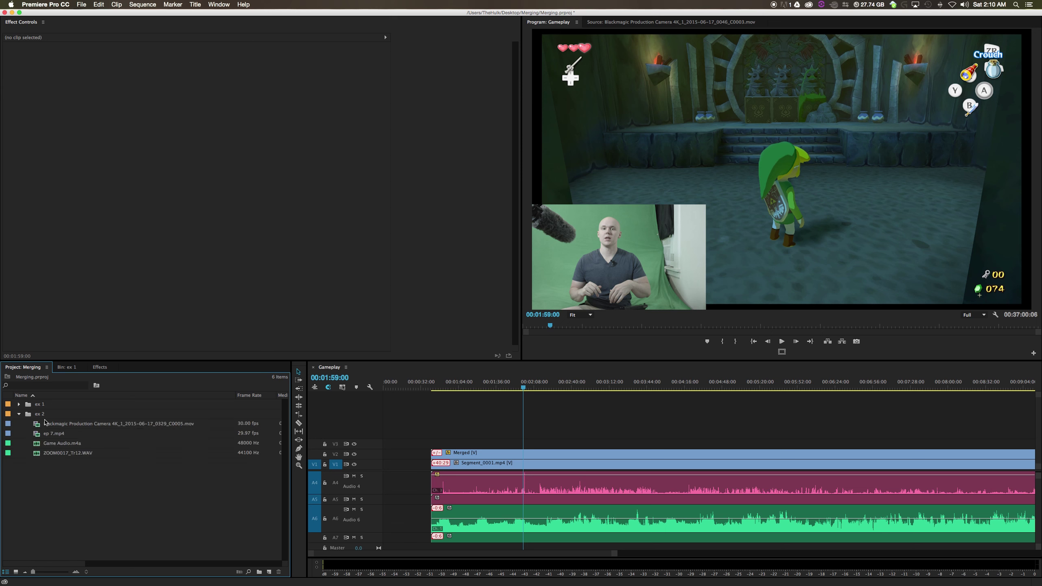
Open ep 7.mp4 from the ex 2 bin as a source clip and preview it around 00:09:07:27.
{"action": "left_click", "coordinate": [53, 436]}
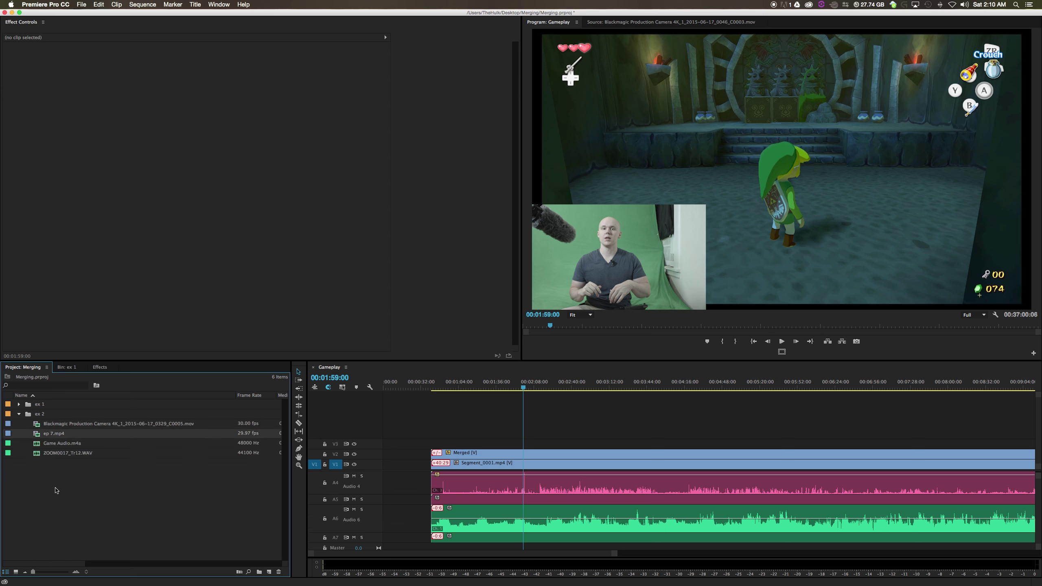
{"action": "left_click", "coordinate": [68, 426]}
{"action": "left_click", "coordinate": [60, 435]}
{"action": "double_click", "coordinate": [37, 436]}
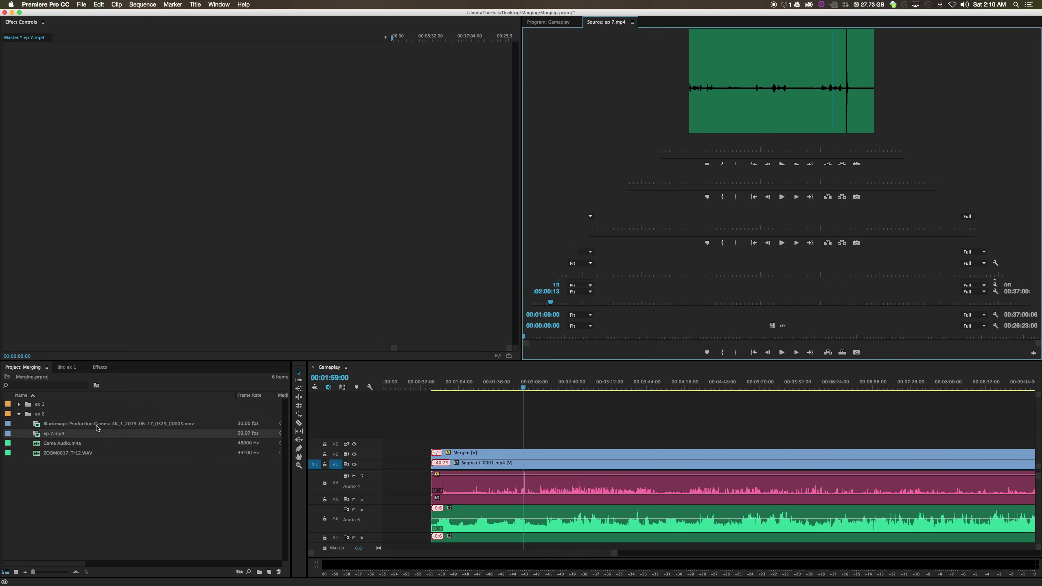
{"action": "left_click_drag", "start_coordinate": [573, 335], "coordinate": [702, 338]}
{"action": "key", "text": "space"}
{"action": "key", "text": "space"}
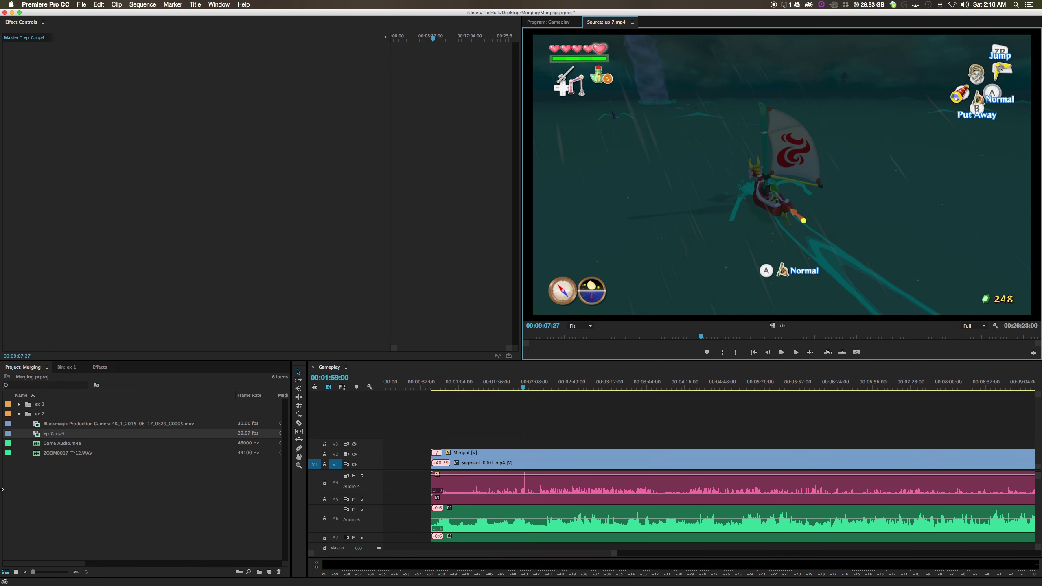
Create a new sequence from ep 7.mp4, rename it episode 7, and compare it briefly with the Gameplay sequence.
{"action": "right_click", "coordinate": [40, 438]}
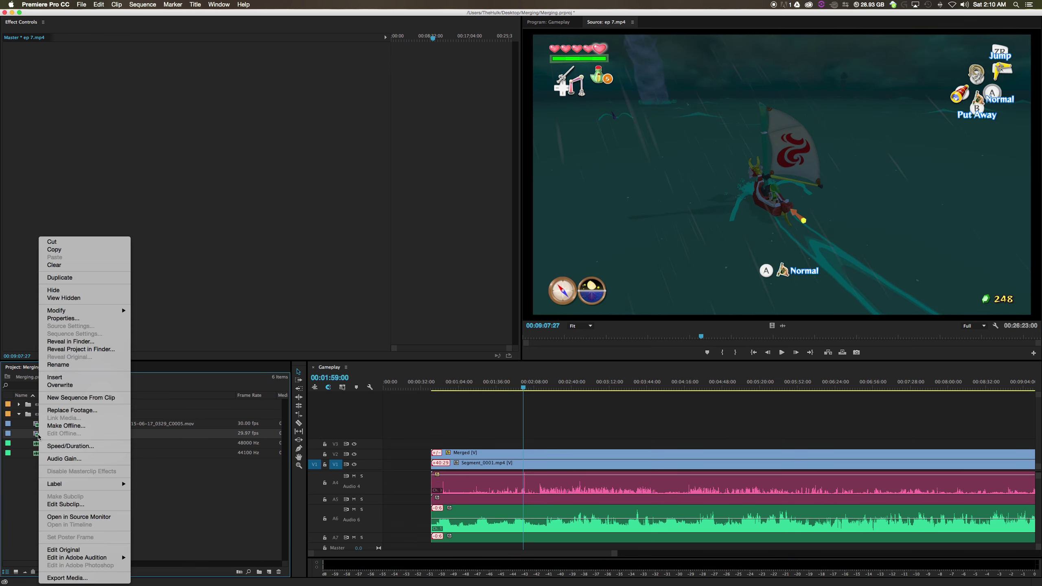
{"action": "left_click", "coordinate": [70, 397]}
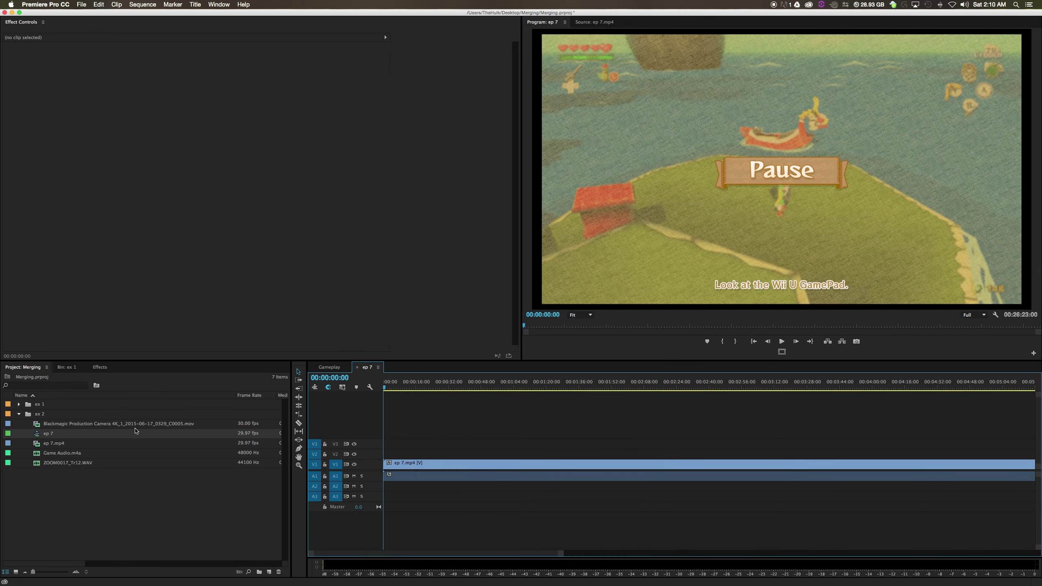
{"action": "left_click", "coordinate": [47, 435]}
{"action": "double_click", "coordinate": [49, 435]}
{"action": "left_click", "coordinate": [49, 435]}
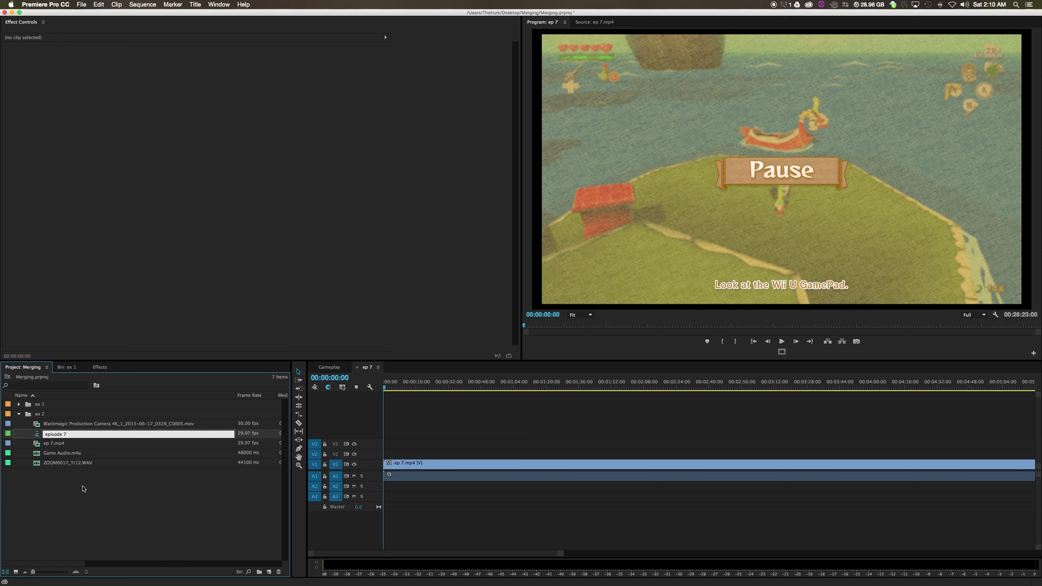
{"action": "left_click", "coordinate": [85, 501]}
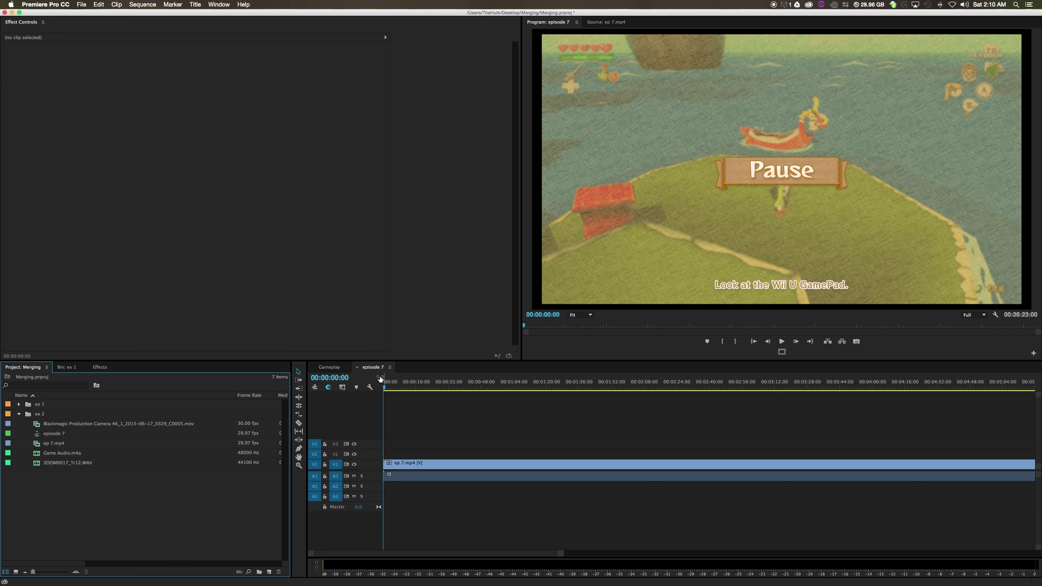
{"action": "left_click", "coordinate": [330, 368]}
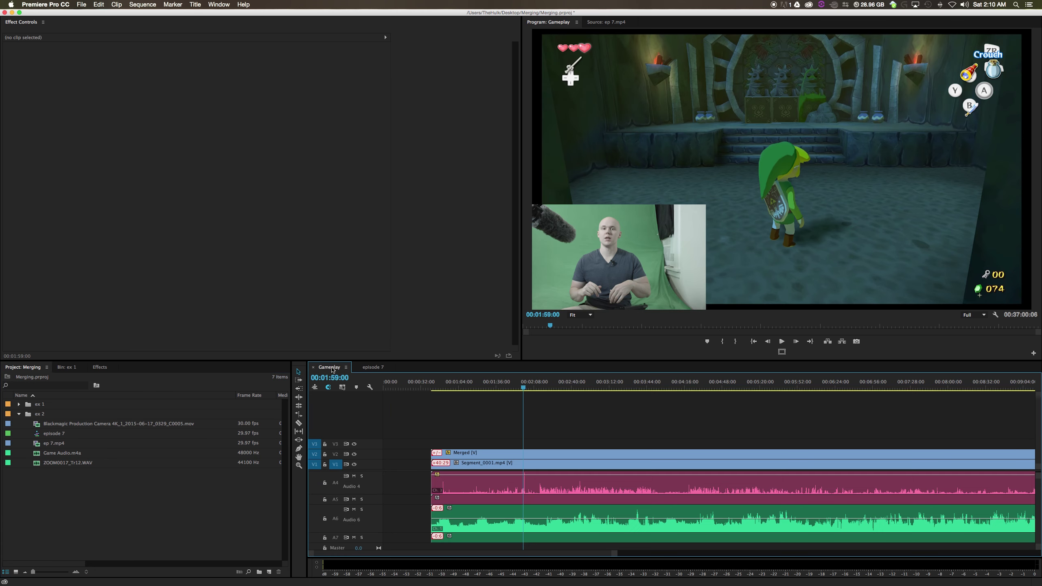
{"action": "left_click", "coordinate": [368, 368]}
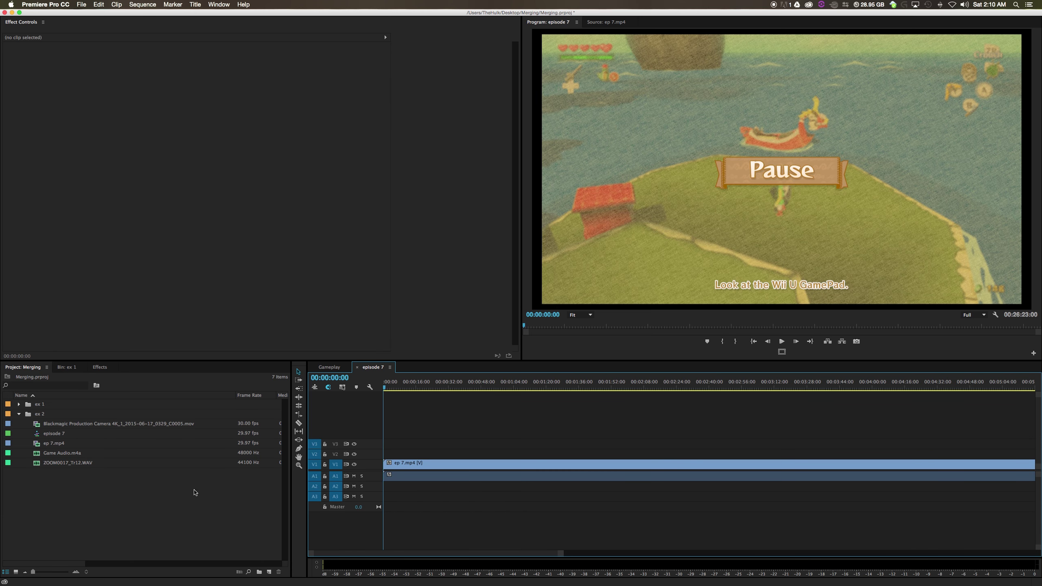
Merge the ex 2 Blackmagic footage, Game Audio.m4a and ZOOM0017_Tr12.WAV by audio on track channel 1, naming the result merged clips_EP 7.
{"action": "left_click", "coordinate": [58, 424]}
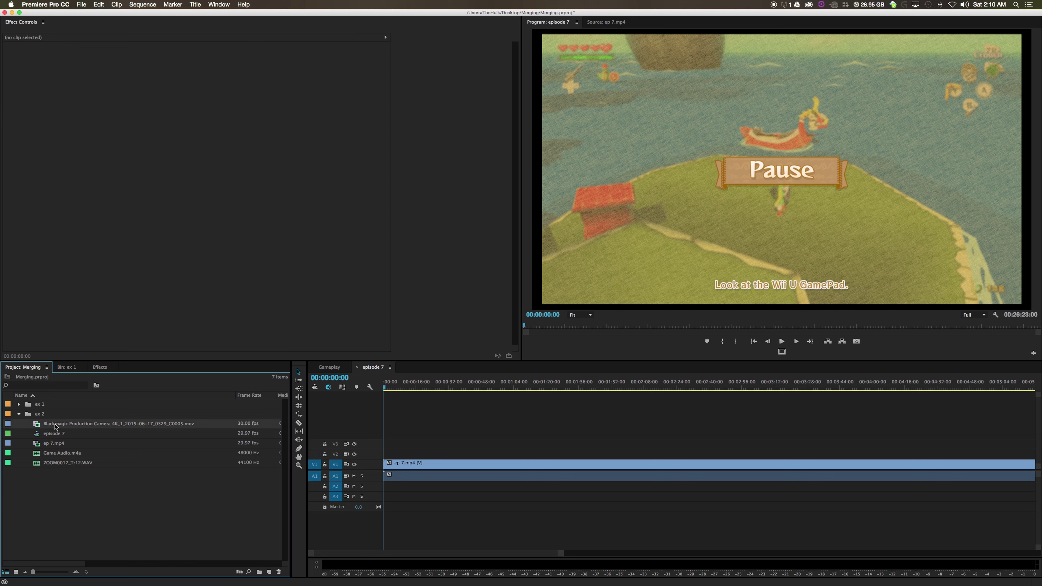
{"action": "left_click", "coordinate": [56, 457], "text": "super"}
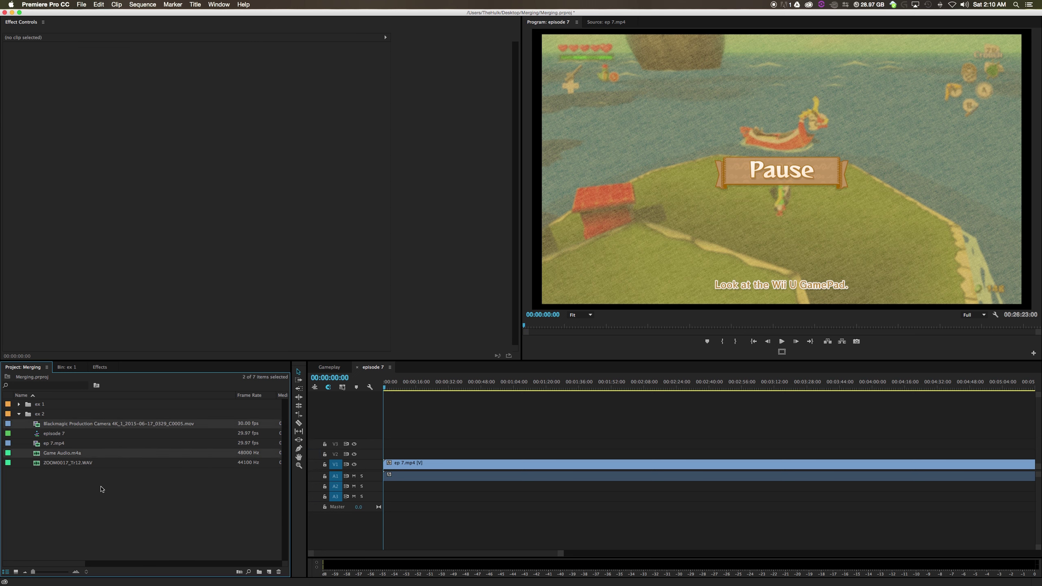
{"action": "left_click", "coordinate": [54, 464], "text": "super"}
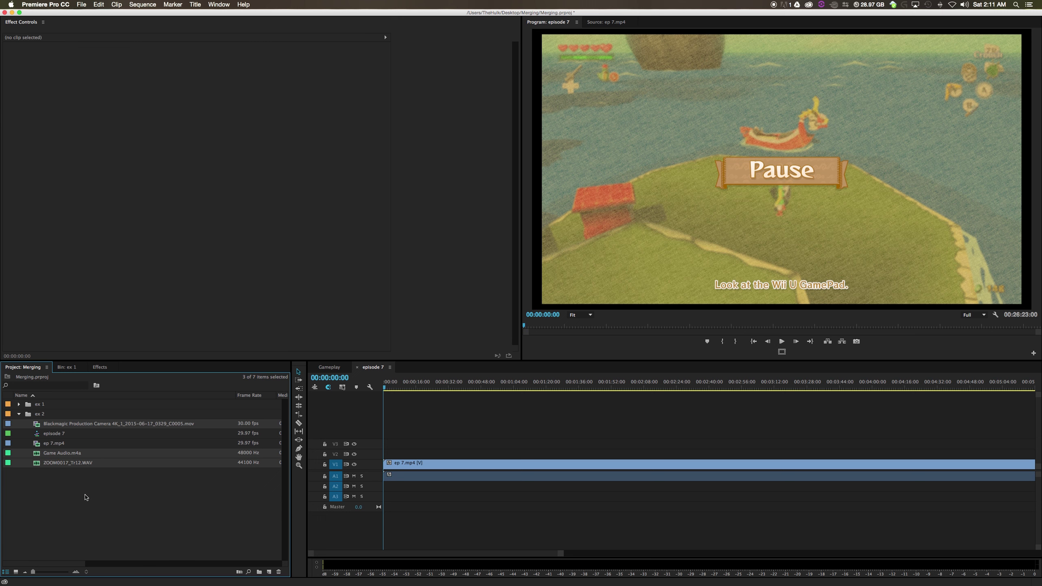
{"action": "right_click", "coordinate": [38, 465]}
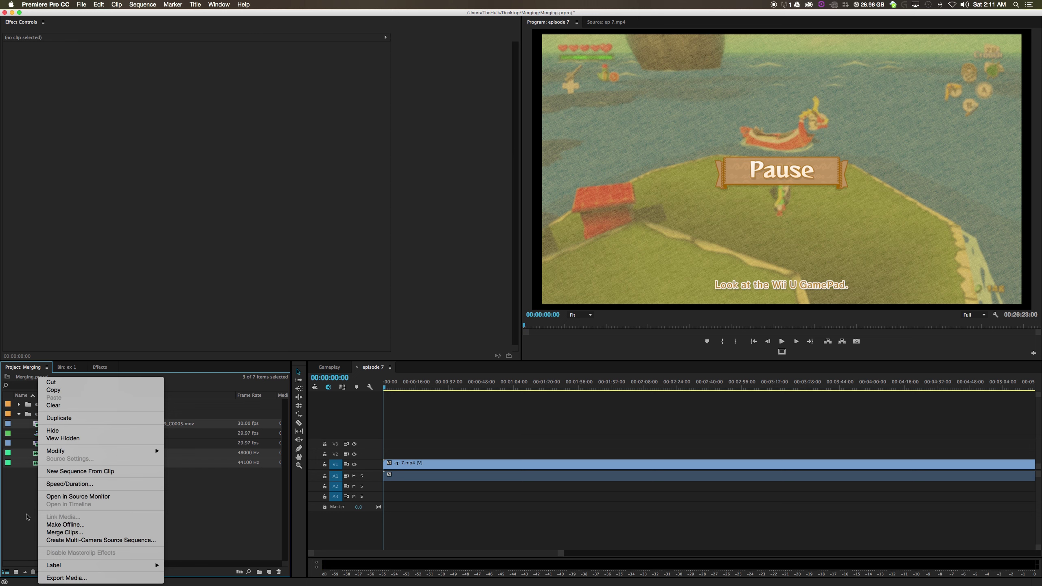
{"action": "left_click", "coordinate": [27, 517]}
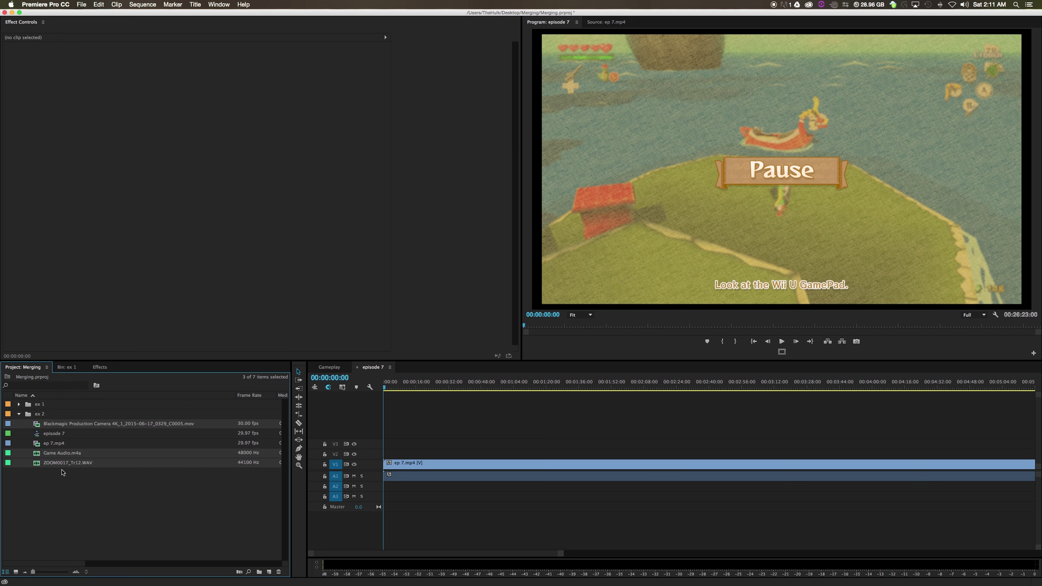
{"action": "right_click", "coordinate": [36, 464]}
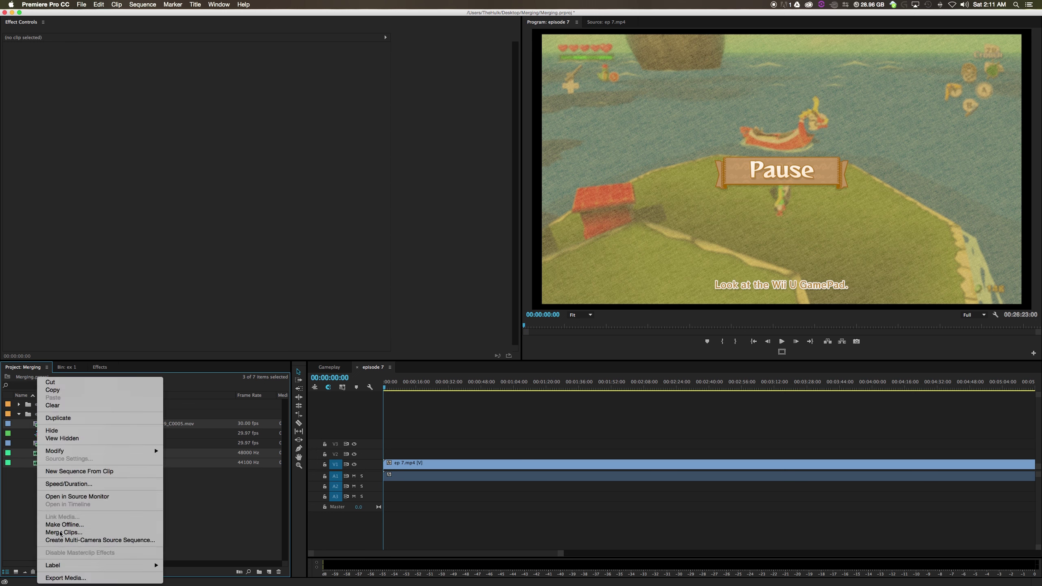
{"action": "left_click", "coordinate": [45, 524]}
{"action": "type", "text": "merged clips"}
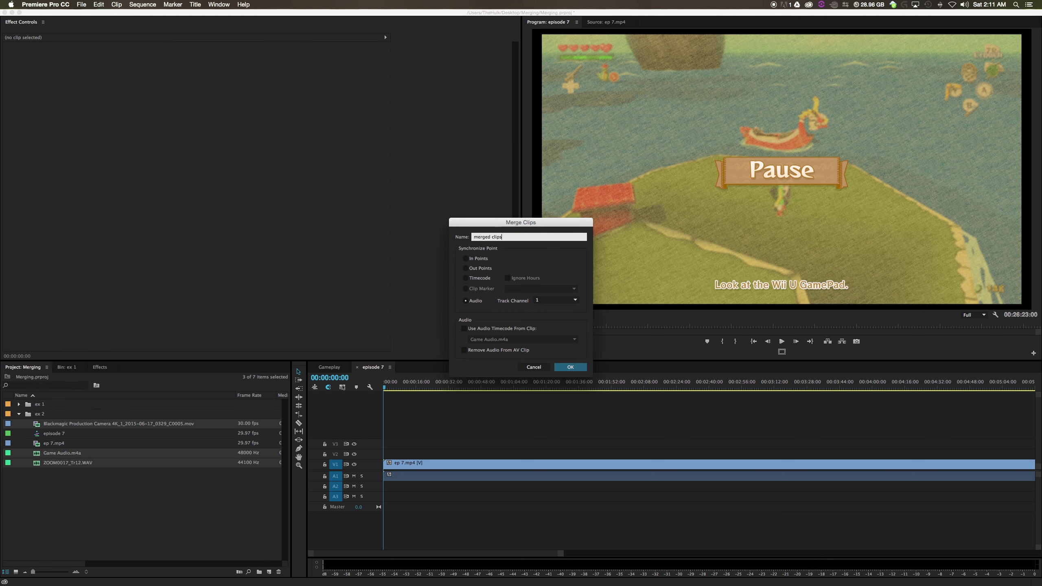
{"action": "type", "text": "_EP 7"}
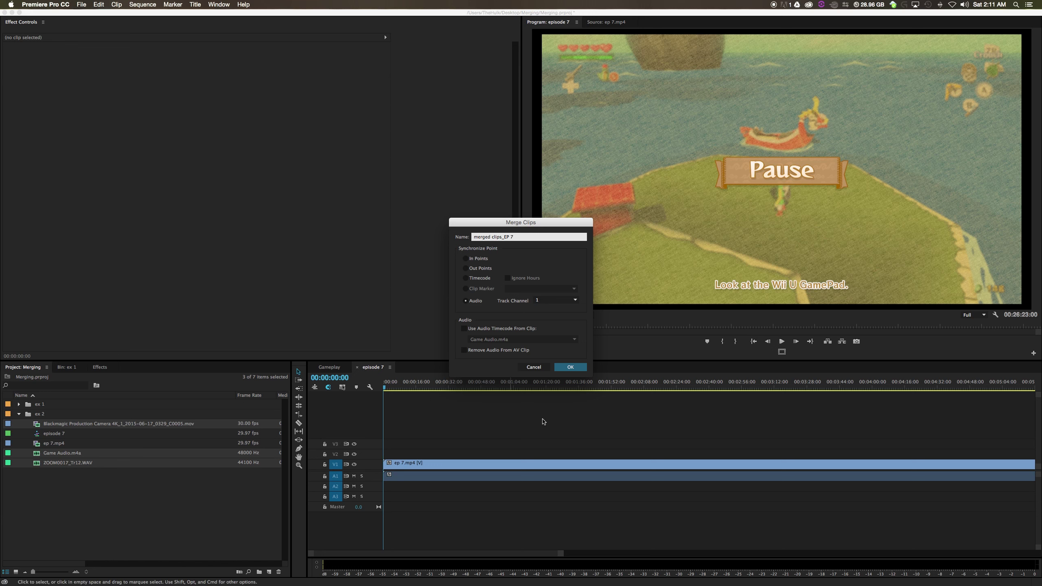
{"action": "left_click", "coordinate": [571, 367]}
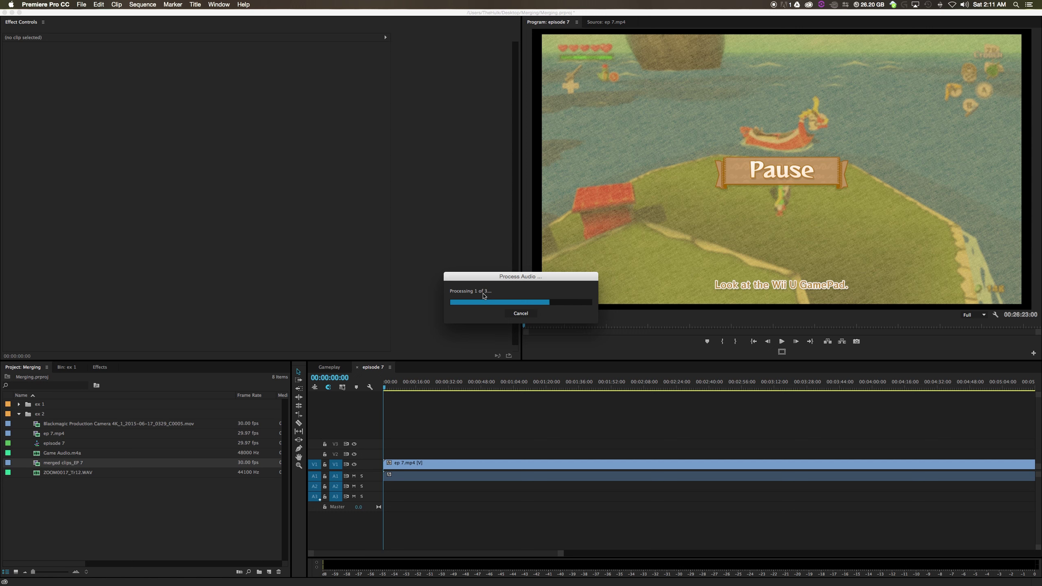
{"action": "left_click", "coordinate": [152, 507]}
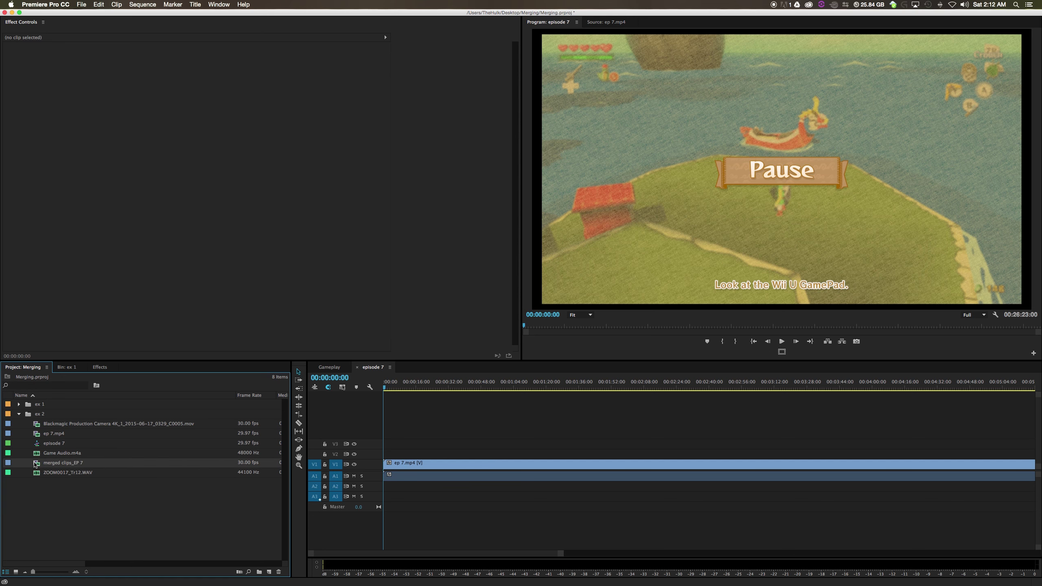
Place merged clips_EP 7 on V2 at about 00:01:04 in episode 7 and check its camera audio clips on A2 and A3.
{"action": "left_click_drag", "start_coordinate": [35, 464], "coordinate": [498, 457]}
{"action": "left_click", "coordinate": [518, 497]}
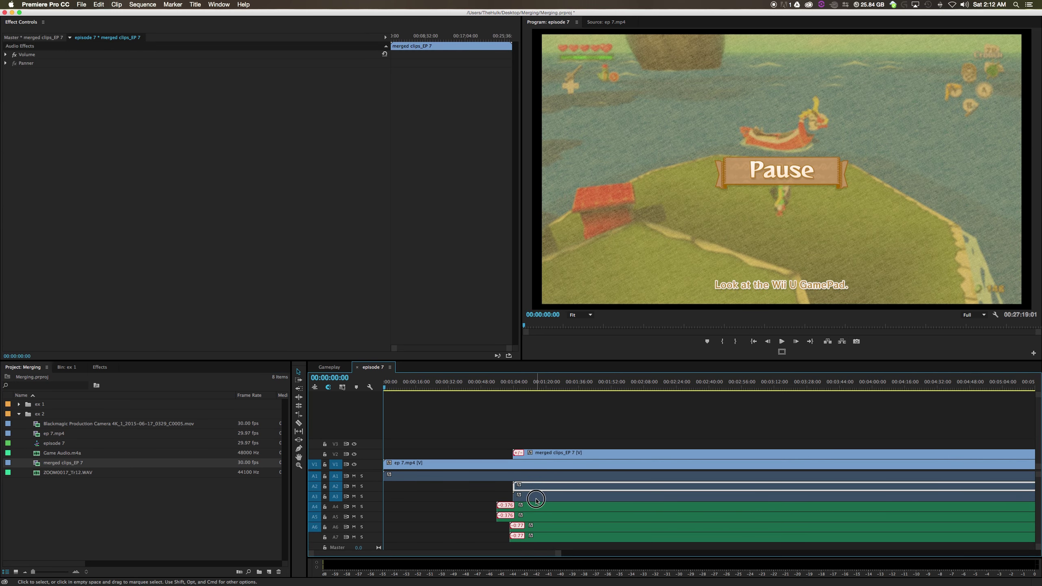
{"action": "left_click", "coordinate": [536, 453]}
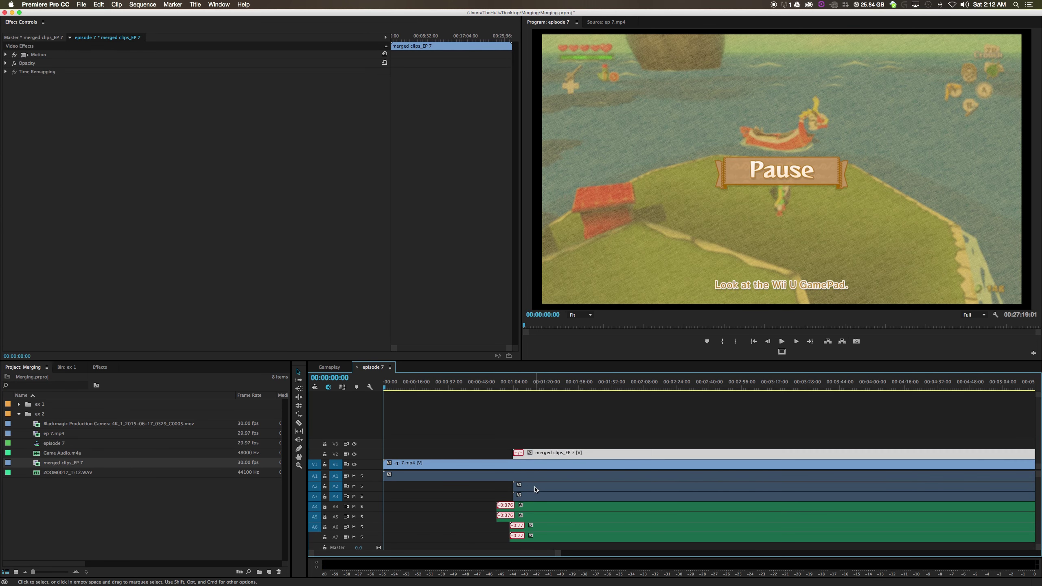
{"action": "left_click", "coordinate": [535, 488]}
{"action": "left_click", "coordinate": [534, 497]}
{"action": "left_click", "coordinate": [535, 487]}
{"action": "left_click", "coordinate": [540, 454]}
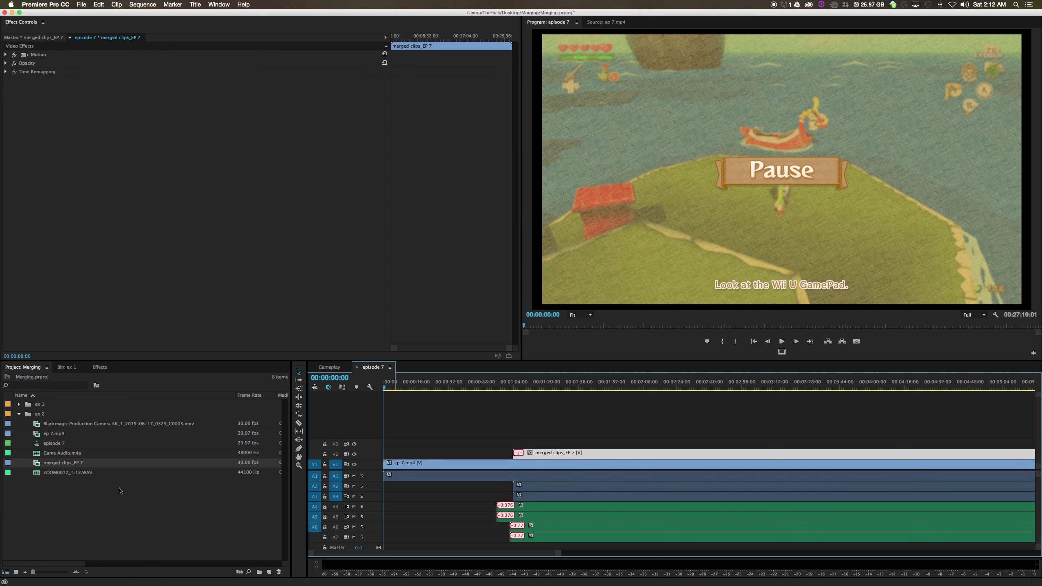
{"action": "left_click", "coordinate": [52, 427]}
{"action": "left_click", "coordinate": [539, 498]}
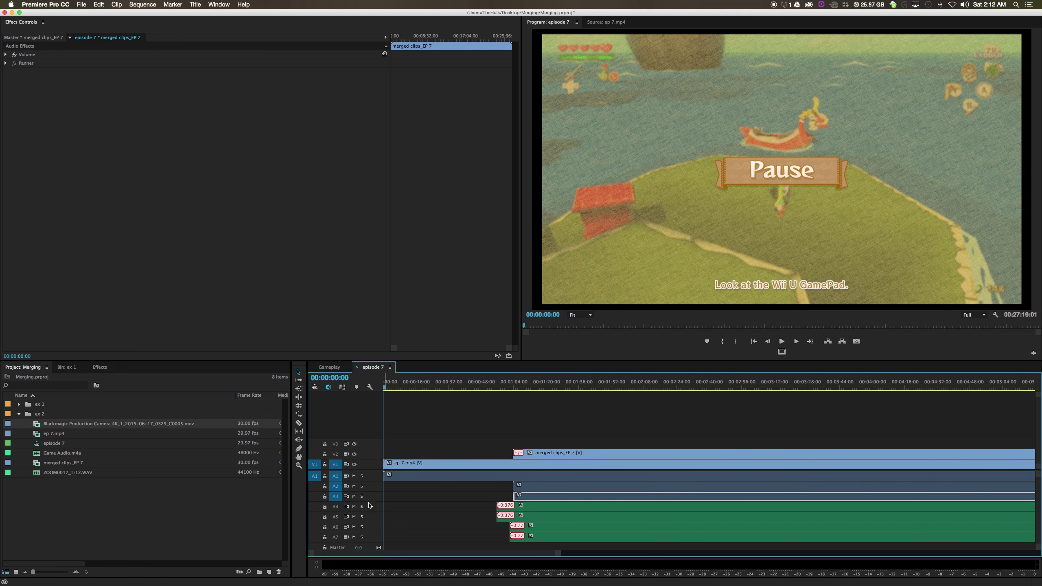
Expand tracks A2 and A3 to show the camera audio waveforms and park the playhead by the tall spike at 00:01:39:15.
{"action": "double_click", "coordinate": [361, 501]}
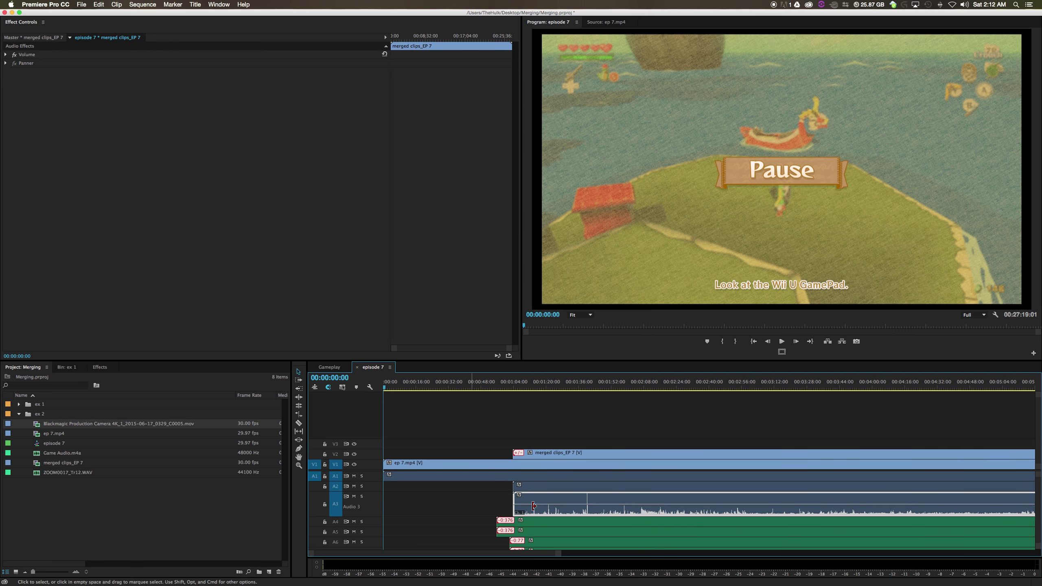
{"action": "double_click", "coordinate": [361, 489]}
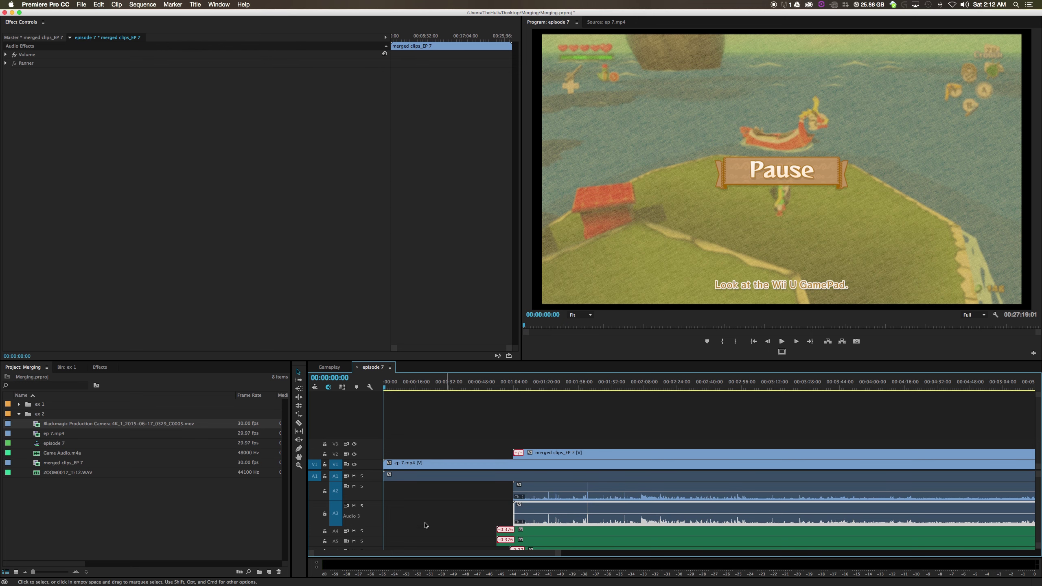
{"action": "left_click_drag", "start_coordinate": [372, 500], "coordinate": [372, 509]}
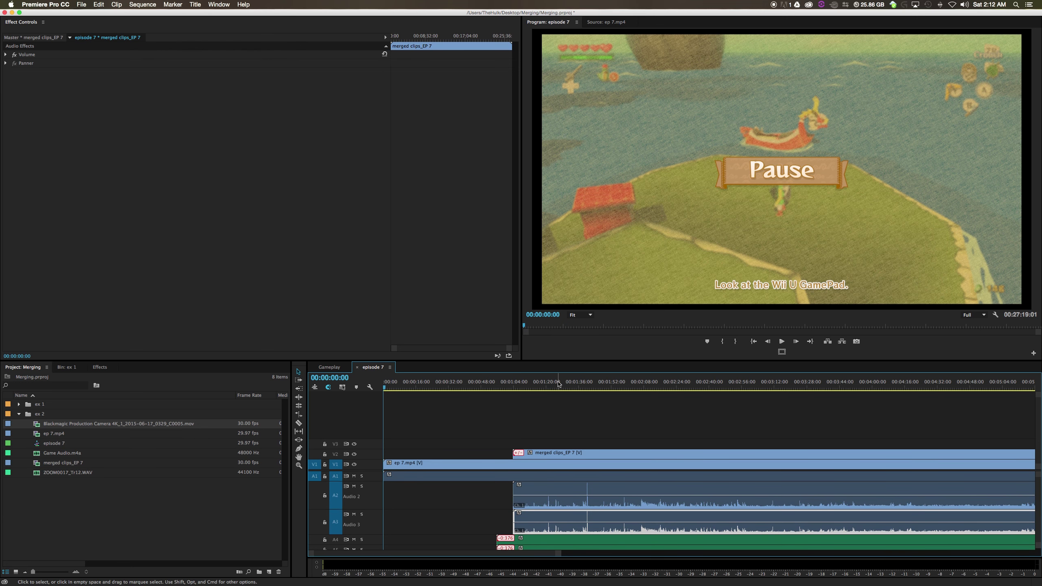
{"action": "left_click_drag", "start_coordinate": [558, 384], "coordinate": [585, 390]}
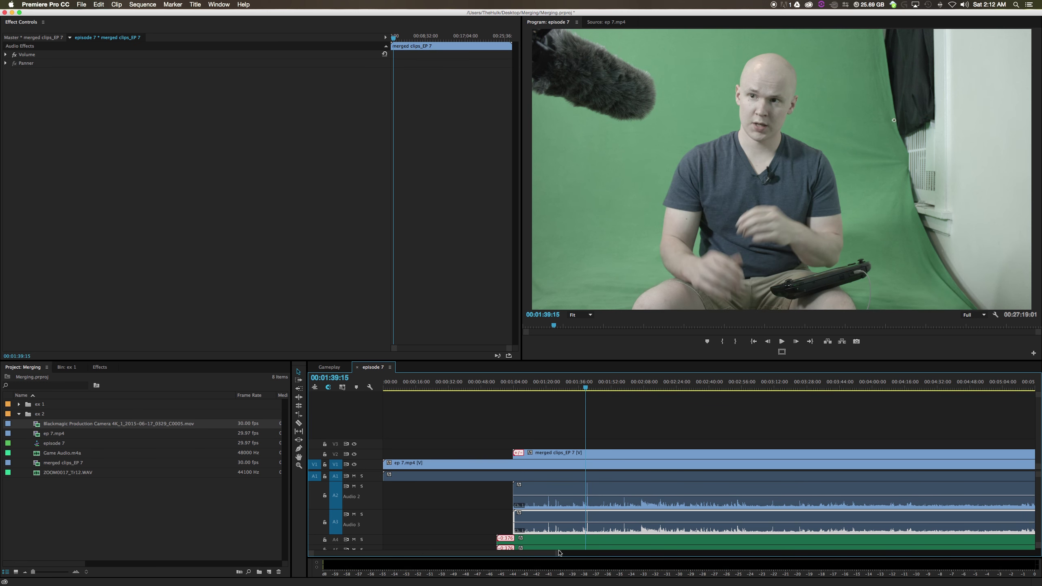
Enlarge the timeline area and expand tracks A4 and A5 to inspect the waveforms of the merged clip's audio there.
{"action": "left_click_drag", "start_coordinate": [488, 362], "coordinate": [478, 271]}
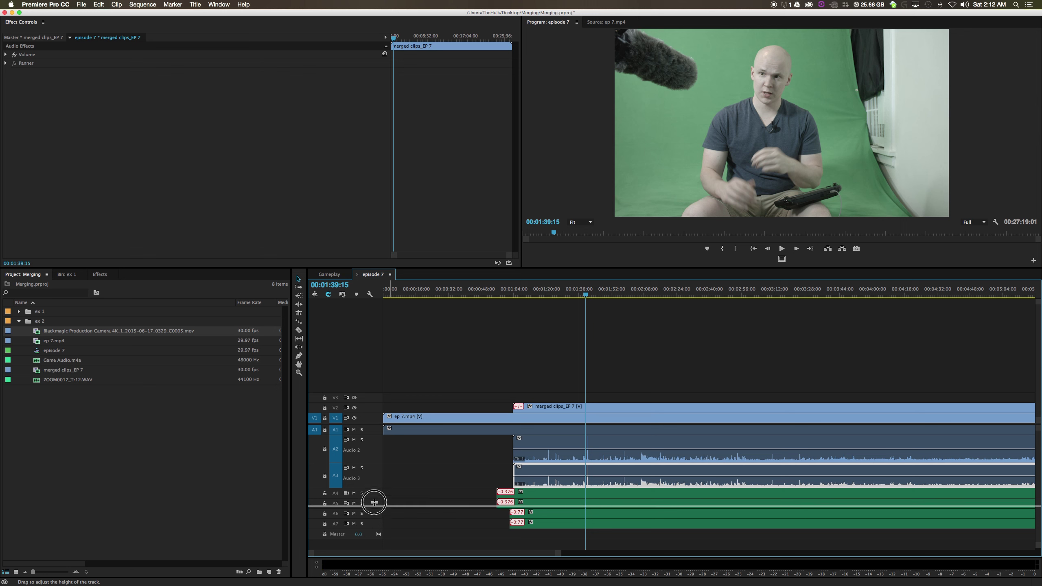
{"action": "left_click_drag", "start_coordinate": [374, 502], "coordinate": [371, 528]}
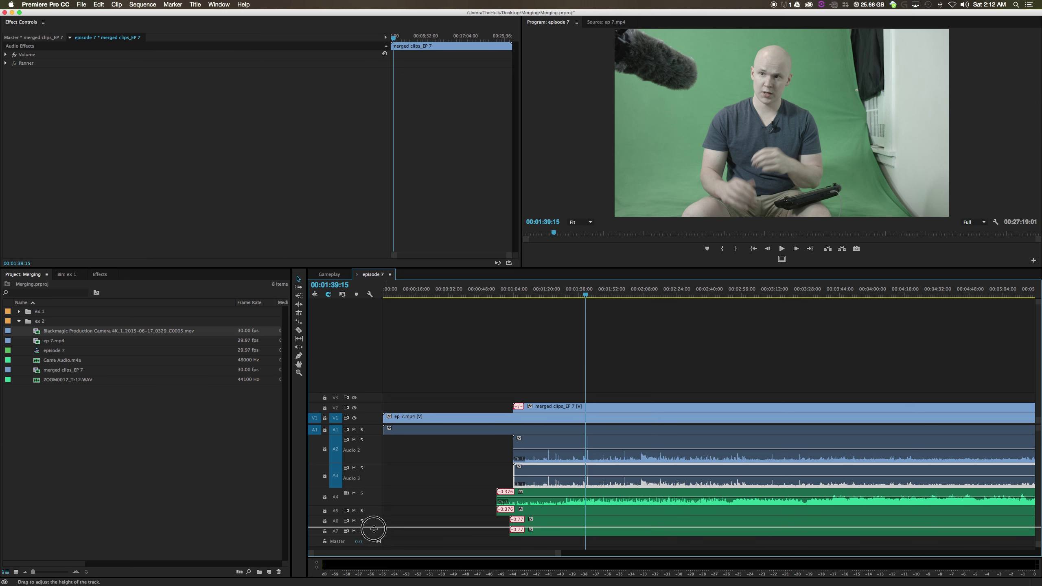
{"action": "left_click", "coordinate": [574, 501]}
{"action": "left_click", "coordinate": [572, 520]}
{"action": "left_click", "coordinate": [567, 503]}
{"action": "left_click", "coordinate": [566, 519]}
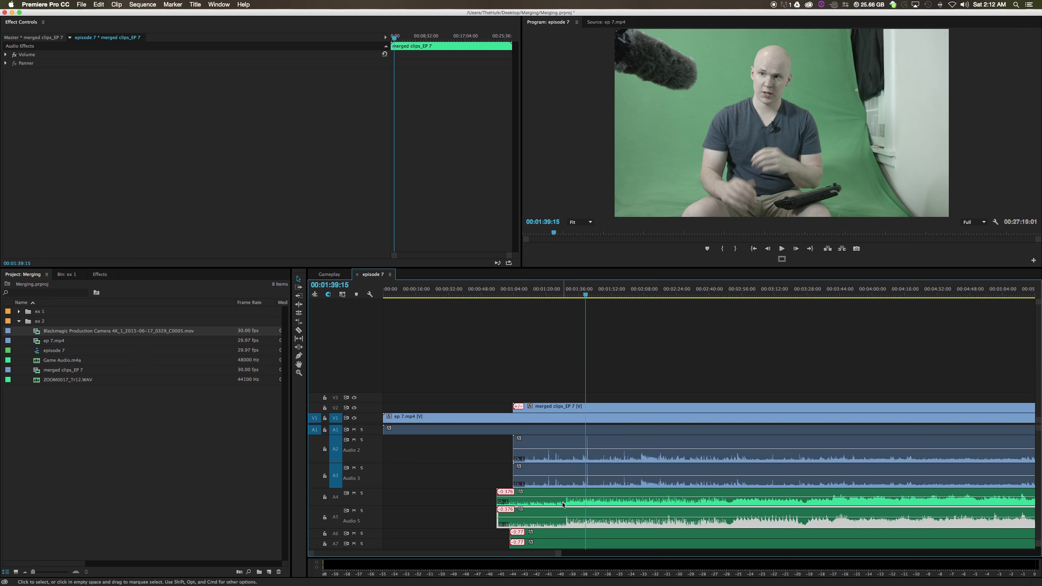
{"action": "left_click", "coordinate": [564, 505]}
Move the playhead to 00:01:37:27, just before the spike, and select the audio clip on A4.
{"action": "left_click_drag", "start_coordinate": [586, 296], "coordinate": [583, 298]}
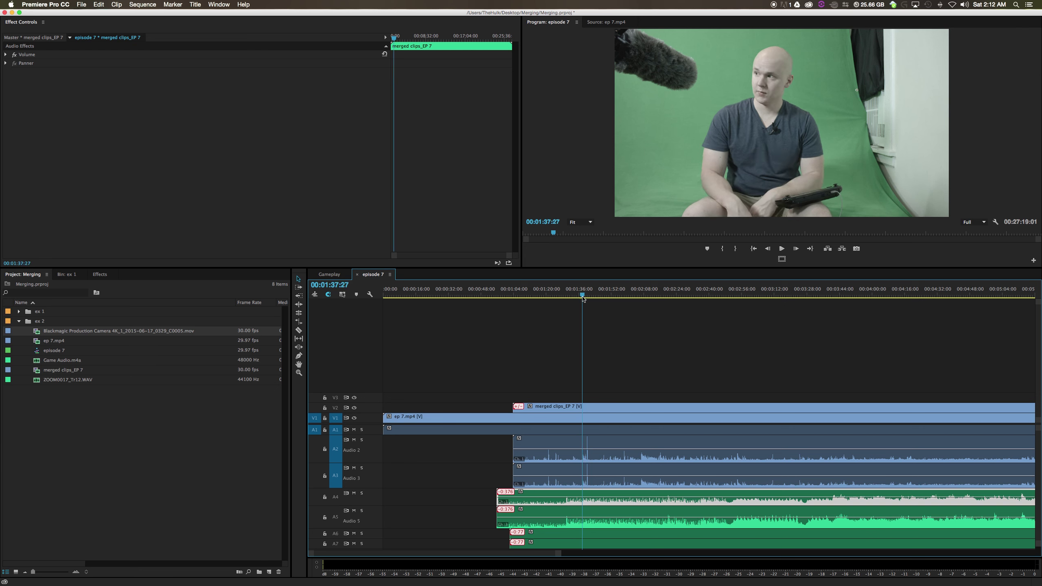
{"action": "left_click", "coordinate": [541, 519]}
{"action": "left_click", "coordinate": [540, 502]}
Expand tracks A6 and A7, set the label of their audio clips to Rose, and compare the colours with the Gameplay sequence.
{"action": "scroll", "coordinate": [404, 521], "scroll_direction": "down", "scroll_amount": 2}
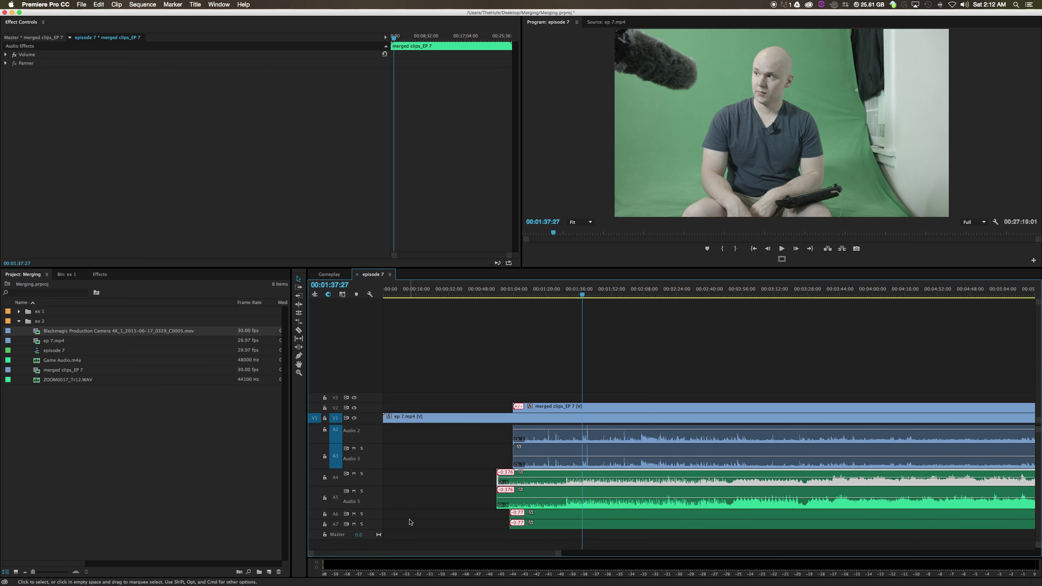
{"action": "left_click_drag", "start_coordinate": [371, 519], "coordinate": [372, 544]}
{"action": "left_click_drag", "start_coordinate": [478, 517], "coordinate": [552, 554]}
{"action": "right_click", "coordinate": [560, 533]}
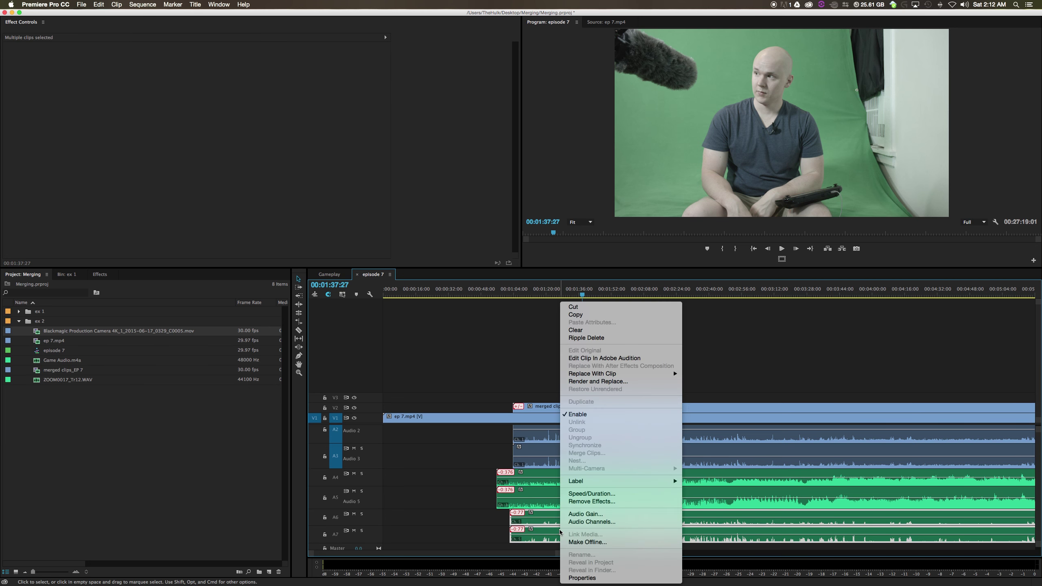
{"action": "mouse_move", "coordinate": [619, 482]}
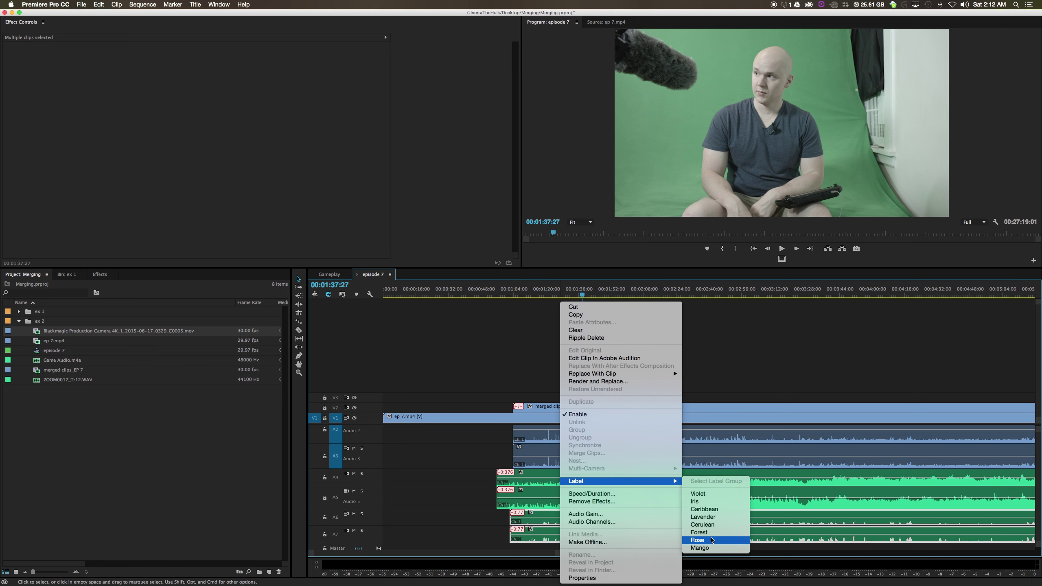
{"action": "left_click", "coordinate": [697, 540]}
{"action": "left_click", "coordinate": [325, 276]}
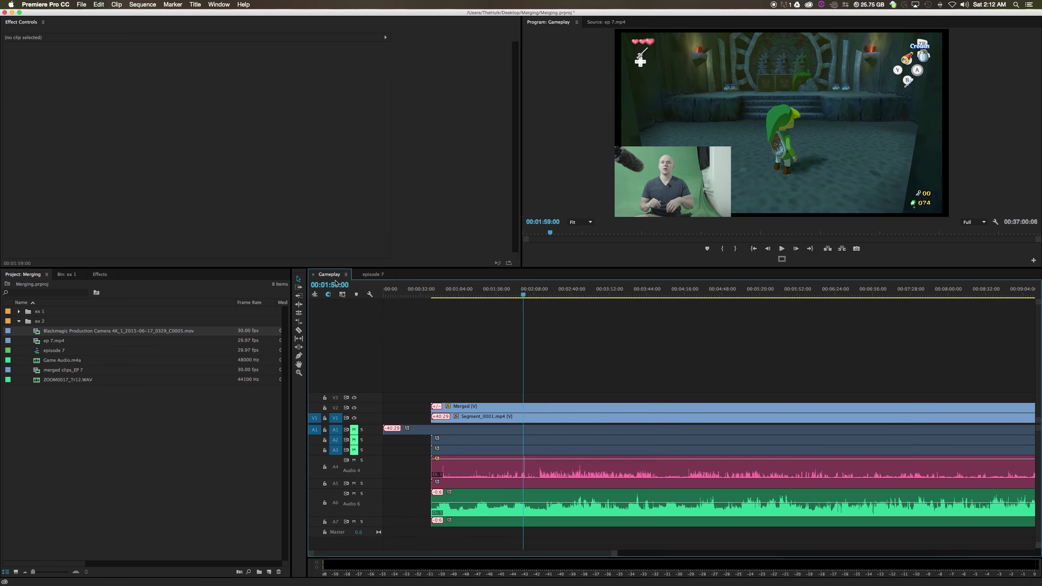
{"action": "left_click", "coordinate": [388, 276]}
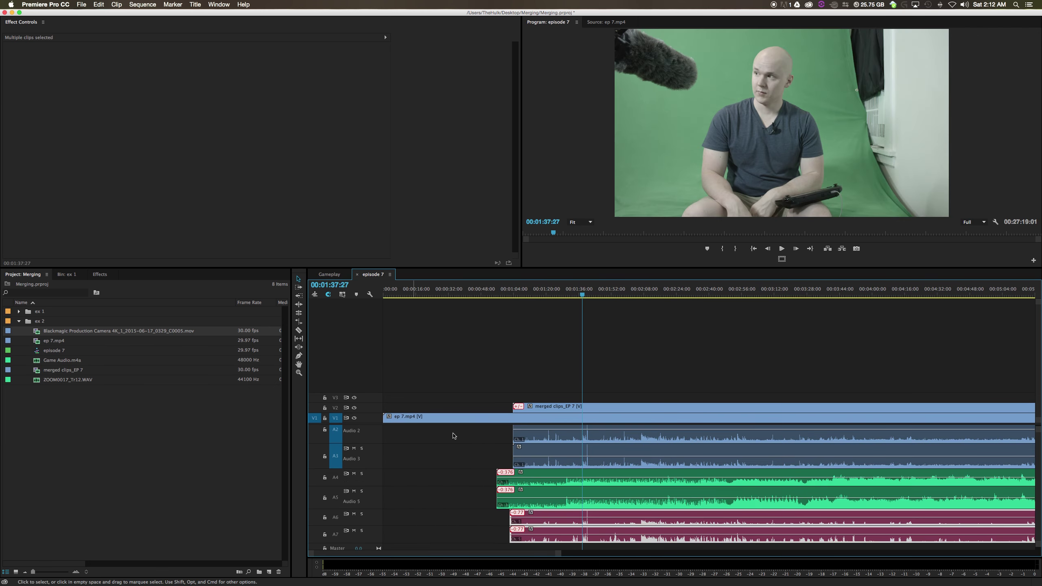
Collapse tracks A4 to A7 and swap their clips, putting the Rose clips on A4 and A5 and the green ones on A6 and A7.
{"action": "scroll", "coordinate": [466, 517], "scroll_direction": "down", "scroll_amount": 1}
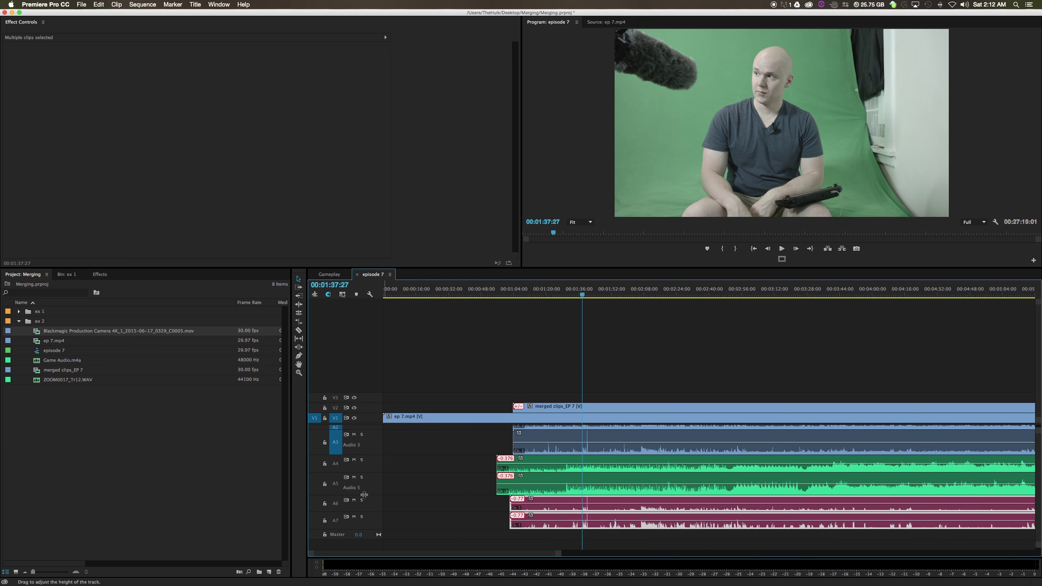
{"action": "left_click_drag", "start_coordinate": [364, 496], "coordinate": [368, 476]}
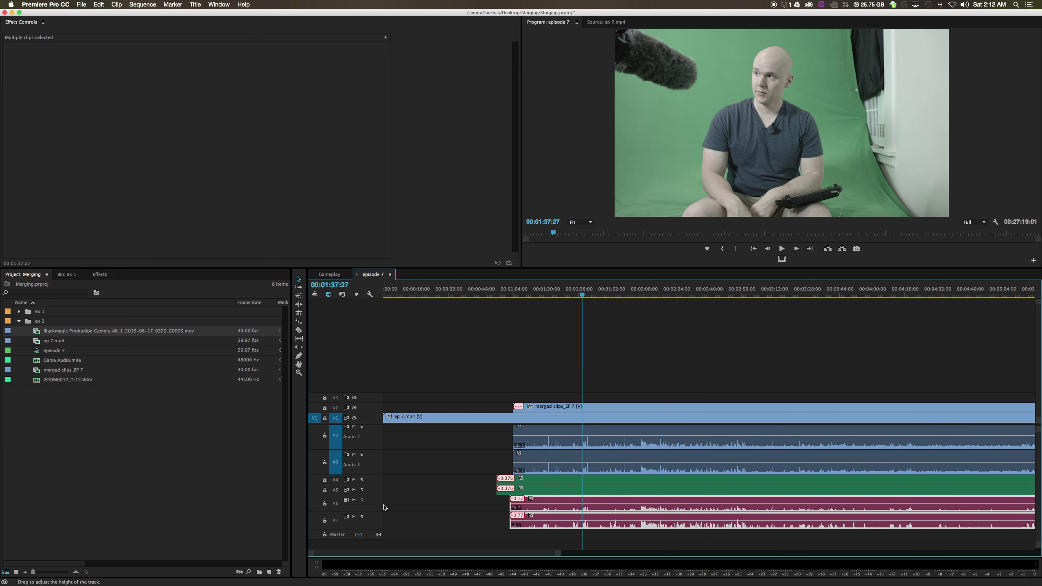
{"action": "left_click_drag", "start_coordinate": [363, 529], "coordinate": [368, 512]}
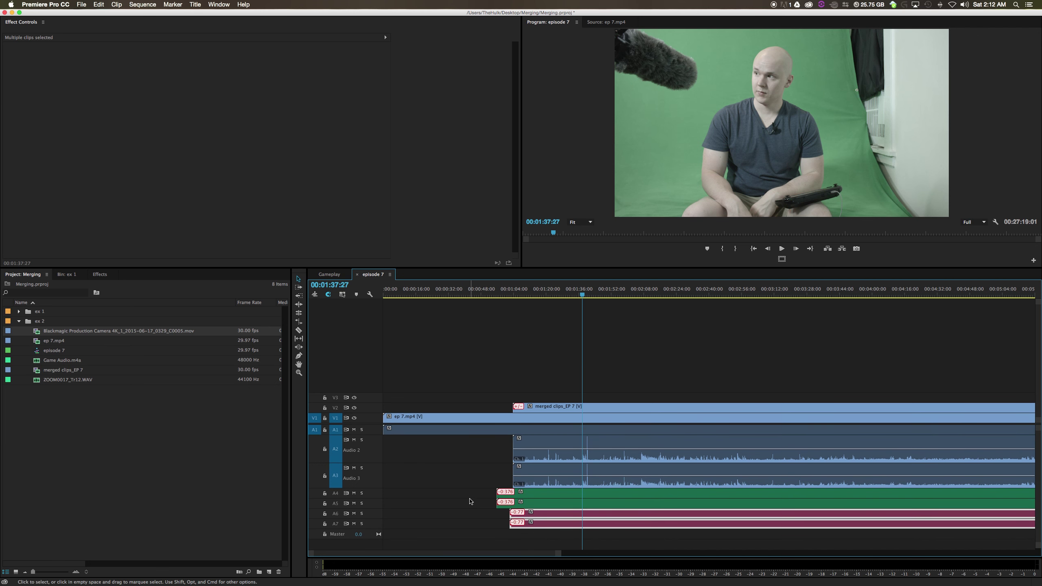
{"action": "left_click_drag", "start_coordinate": [466, 489], "coordinate": [541, 495]}
{"action": "left_click", "coordinate": [542, 516]}
{"action": "left_click", "coordinate": [541, 538]}
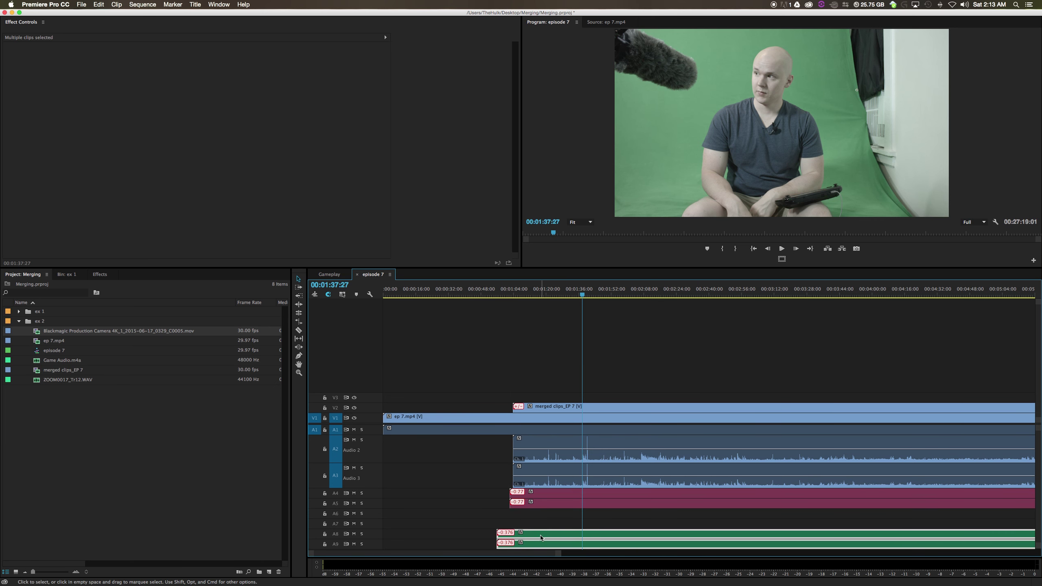
{"action": "left_click_drag", "start_coordinate": [540, 537], "coordinate": [541, 516]}
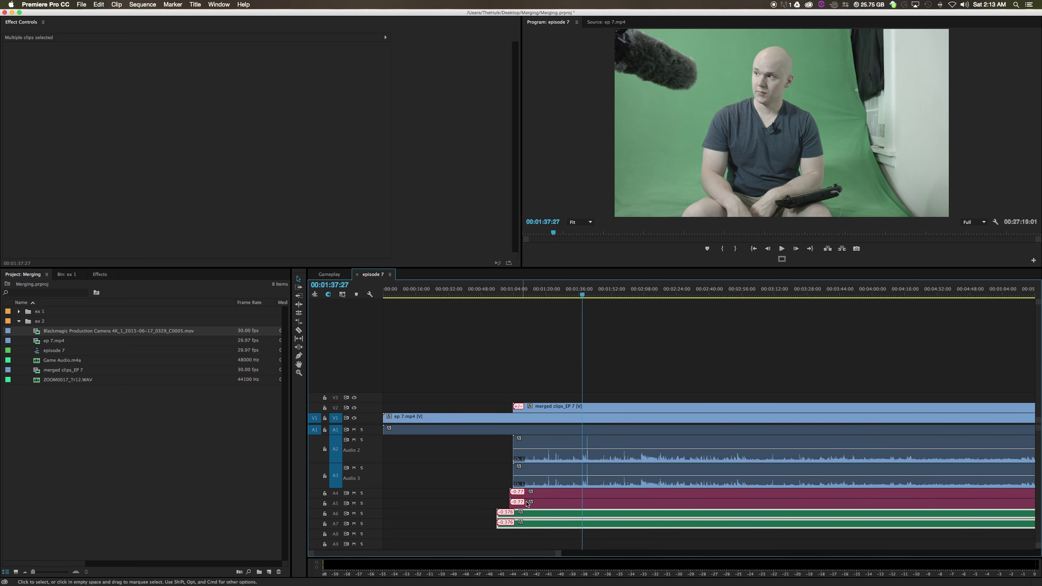
Expand tracks A4 and A5 and park the playhead at 00:01:40:04 to compare the clap spikes with the camera audio on A2 and A3.
{"action": "double_click", "coordinate": [366, 497]}
{"action": "double_click", "coordinate": [367, 512]}
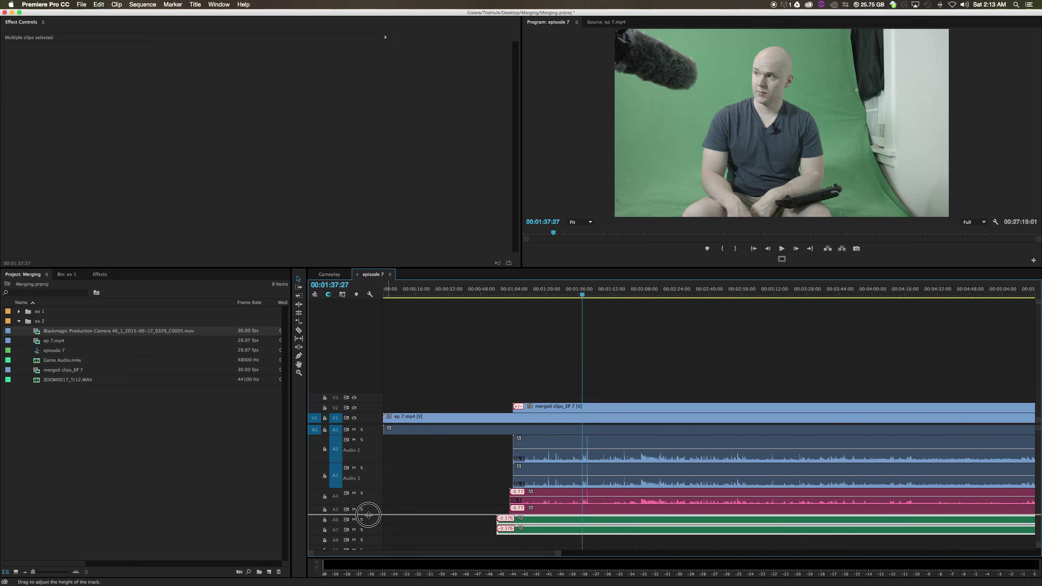
{"action": "left_click_drag", "start_coordinate": [558, 555], "coordinate": [412, 554]}
{"action": "left_click_drag", "start_coordinate": [747, 292], "coordinate": [745, 292]}
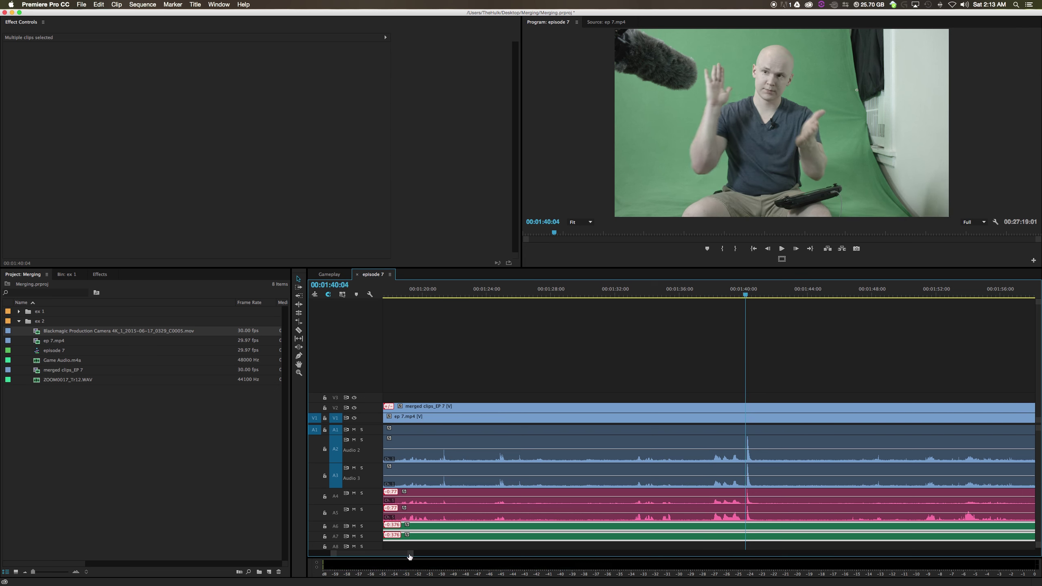
{"action": "left_click_drag", "start_coordinate": [411, 554], "coordinate": [361, 558]}
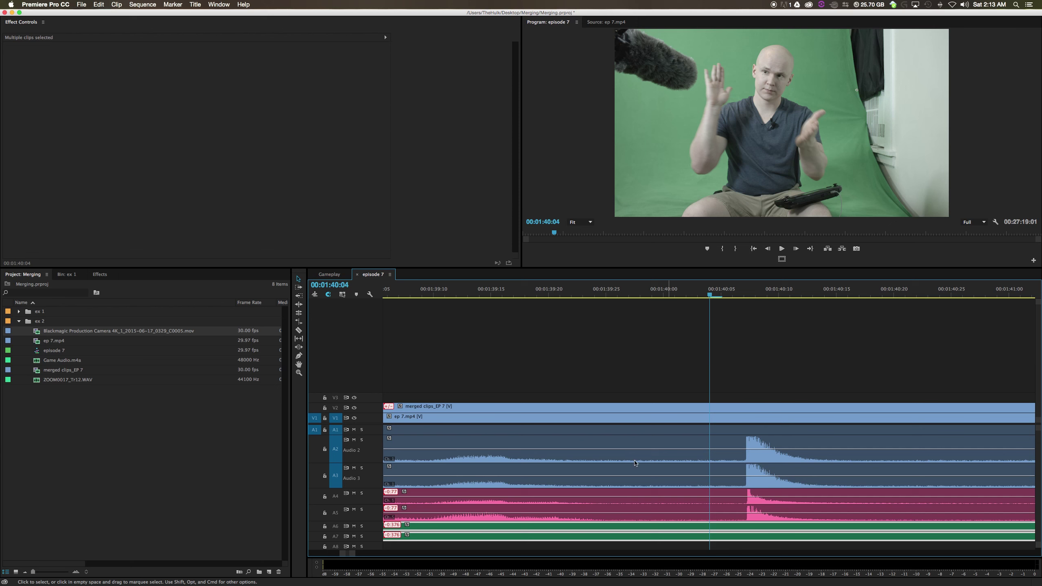
{"action": "left_click_drag", "start_coordinate": [356, 555], "coordinate": [516, 554]}
Check the Gameplay sequence, and delete the camera audio clips from tracks A2 and A3 of episode 7.
{"action": "left_click", "coordinate": [475, 477]}
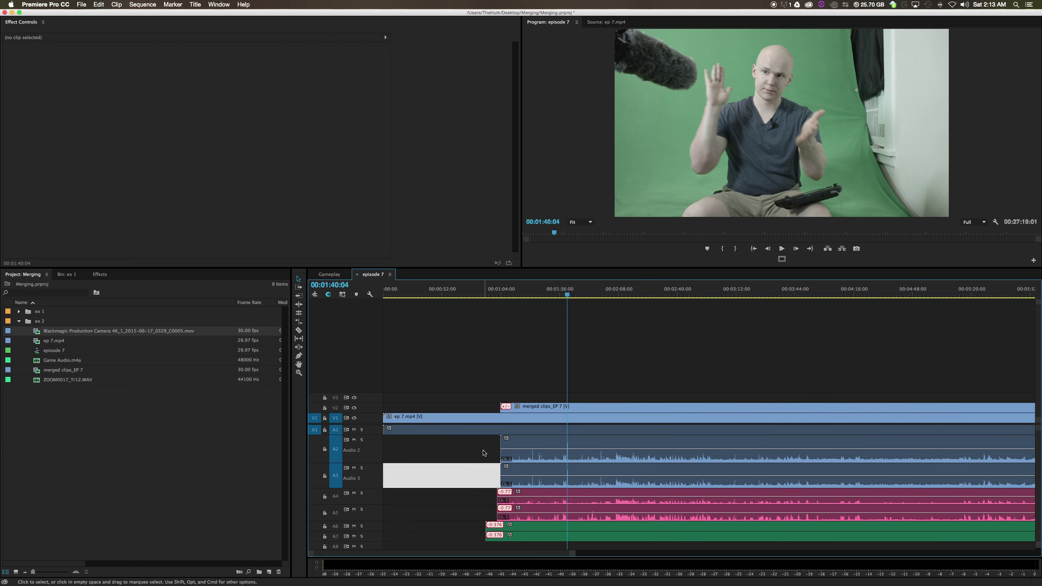
{"action": "left_click", "coordinate": [329, 274]}
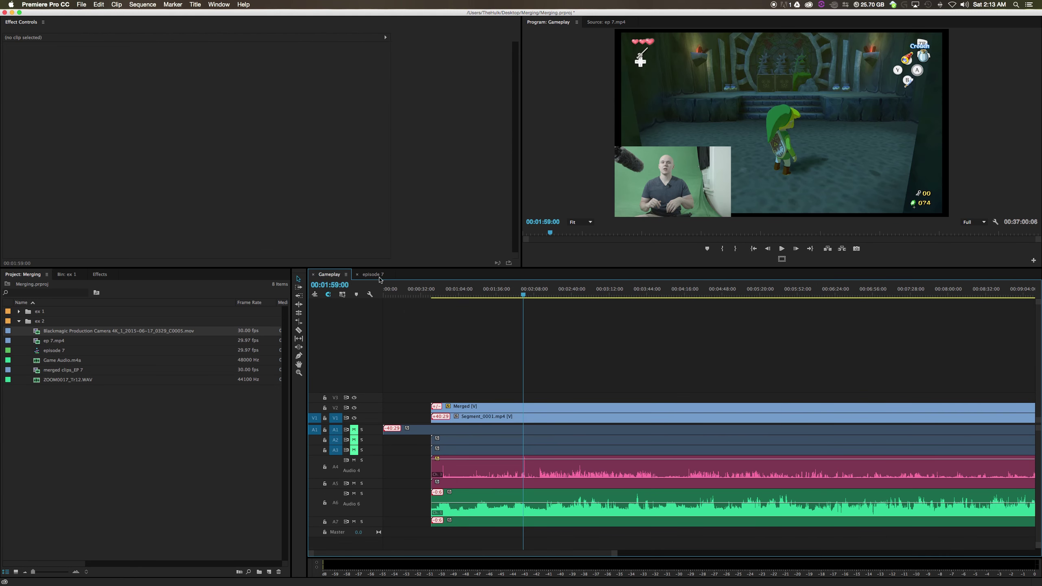
{"action": "left_click", "coordinate": [377, 274]}
{"action": "left_click_drag", "start_coordinate": [469, 445], "coordinate": [522, 481]}
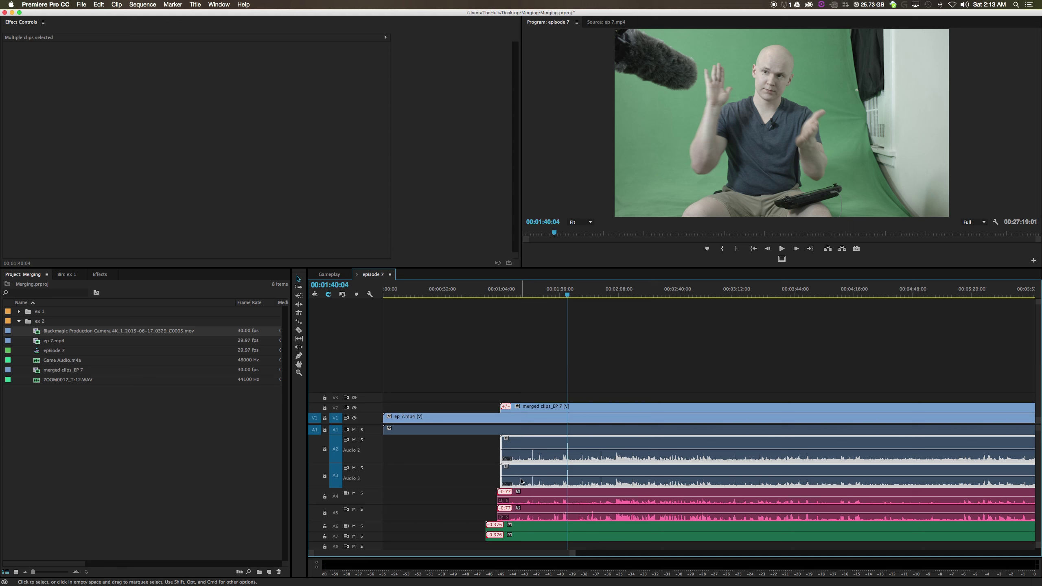
{"action": "key", "text": "Delete"}
Move the Rose and green audio clips up two tracks onto A2 to A5 and compare the layout with the Gameplay sequence.
{"action": "left_click_drag", "start_coordinate": [455, 465], "coordinate": [523, 536]}
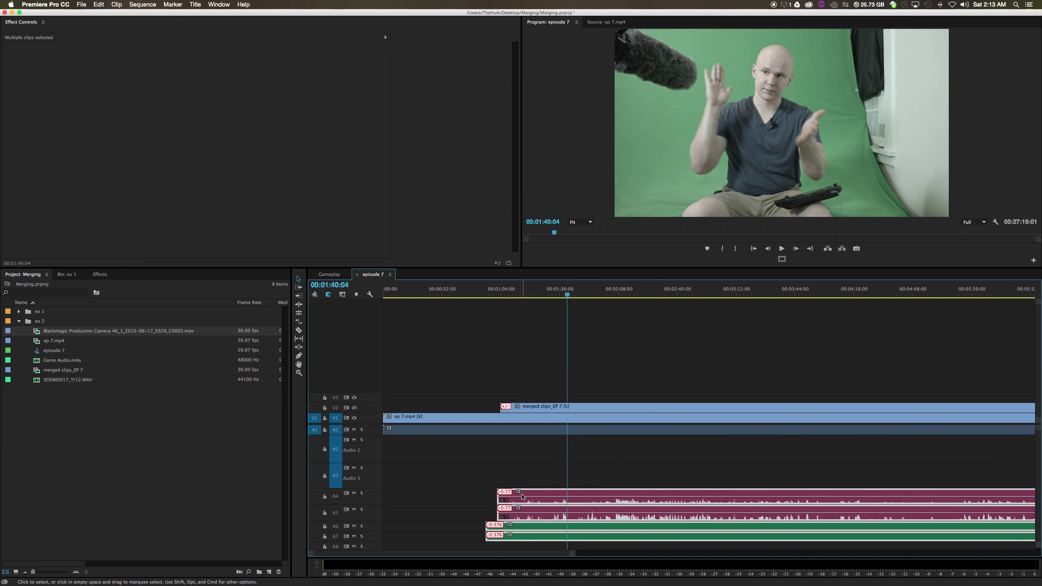
{"action": "left_click_drag", "start_coordinate": [522, 497], "coordinate": [519, 443]}
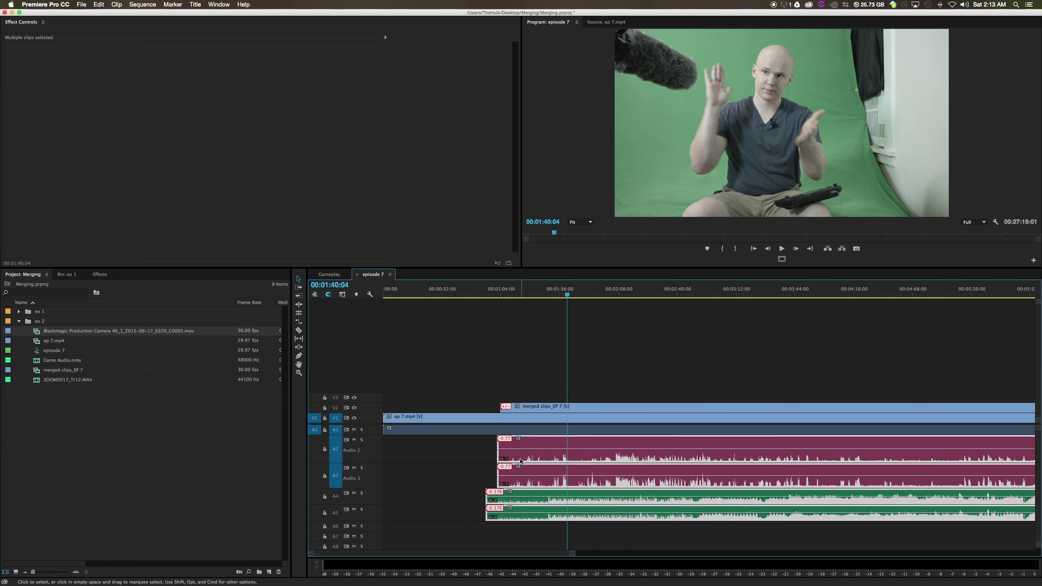
{"action": "left_click", "coordinate": [482, 290]}
{"action": "left_click", "coordinate": [330, 274]}
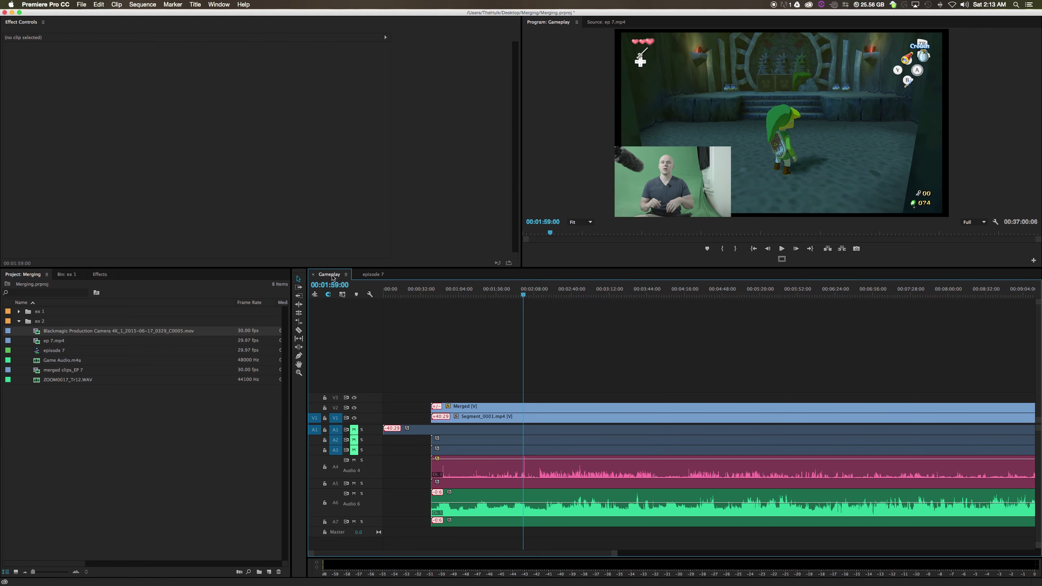
{"action": "left_click", "coordinate": [369, 274]}
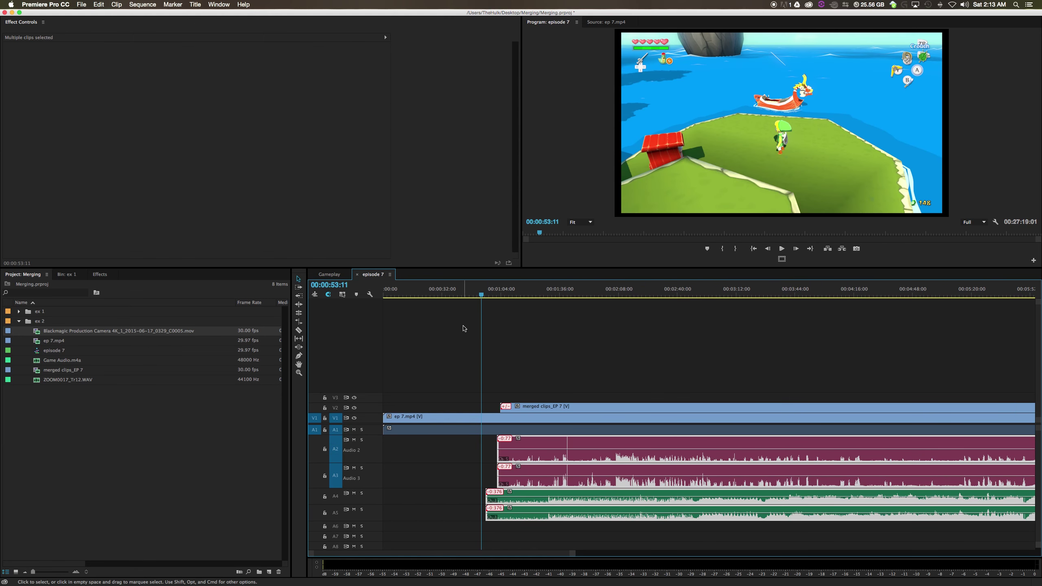
Move the ep 7.mp4 gameplay clip so it starts together with the green audio clips, and check the frame at 00:00:59:23.
{"action": "left_click", "coordinate": [458, 447]}
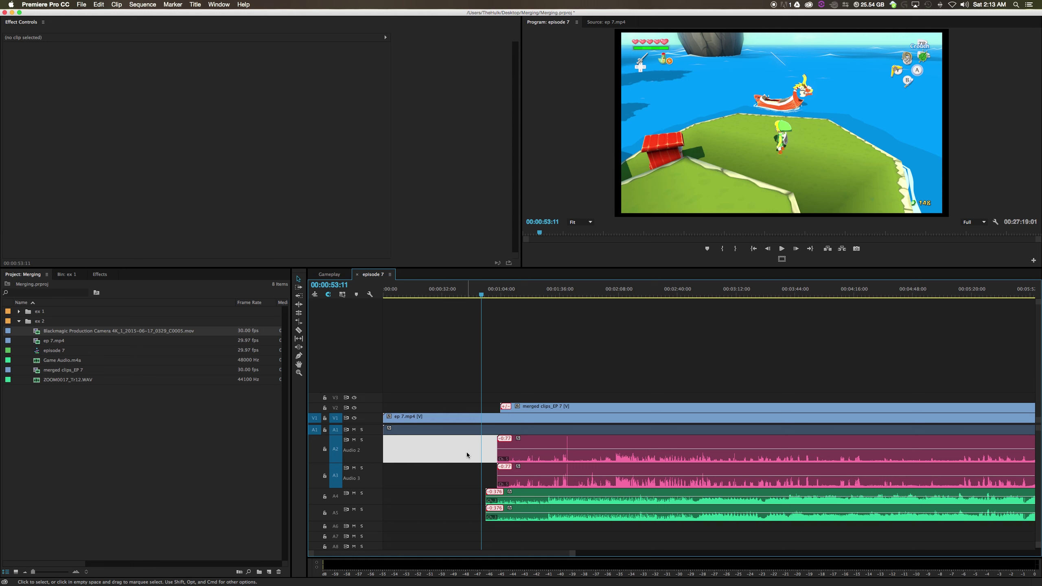
{"action": "left_click", "coordinate": [453, 444]}
{"action": "left_click_drag", "start_coordinate": [420, 377], "coordinate": [435, 443]}
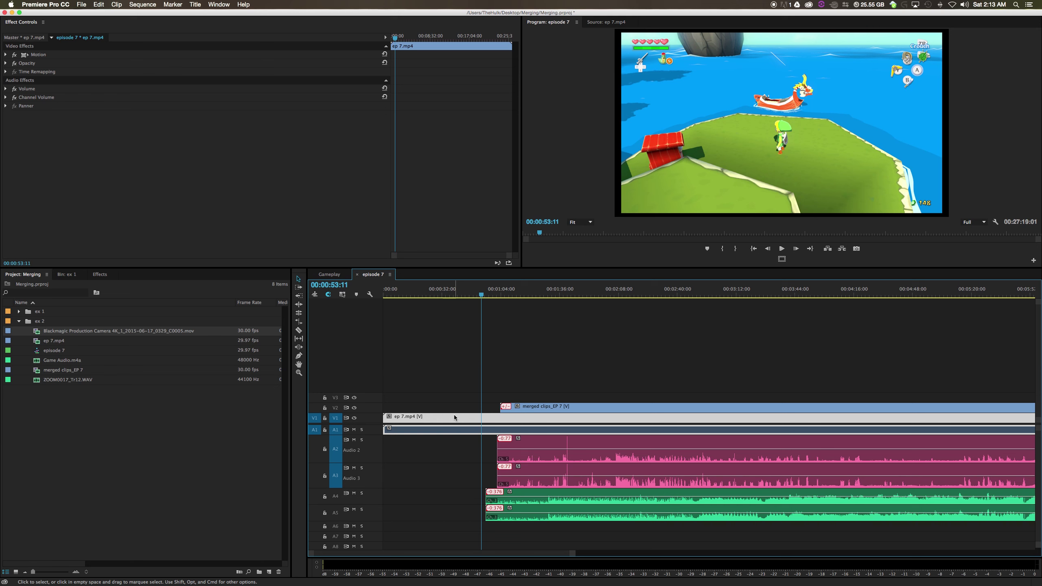
{"action": "left_click_drag", "start_coordinate": [454, 418], "coordinate": [554, 420]}
{"action": "left_click", "coordinate": [493, 294]}
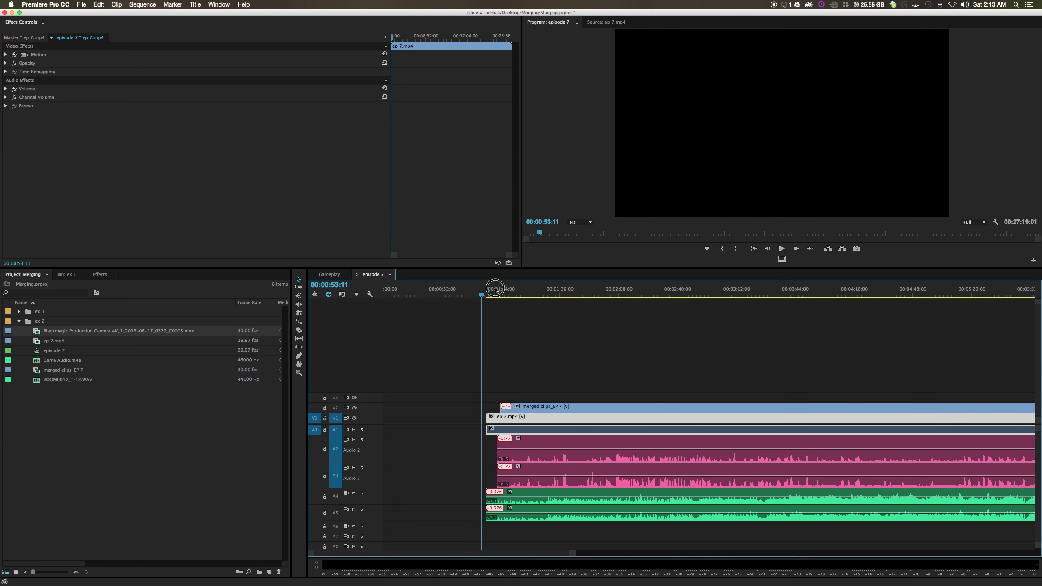
{"action": "left_click", "coordinate": [550, 377]}
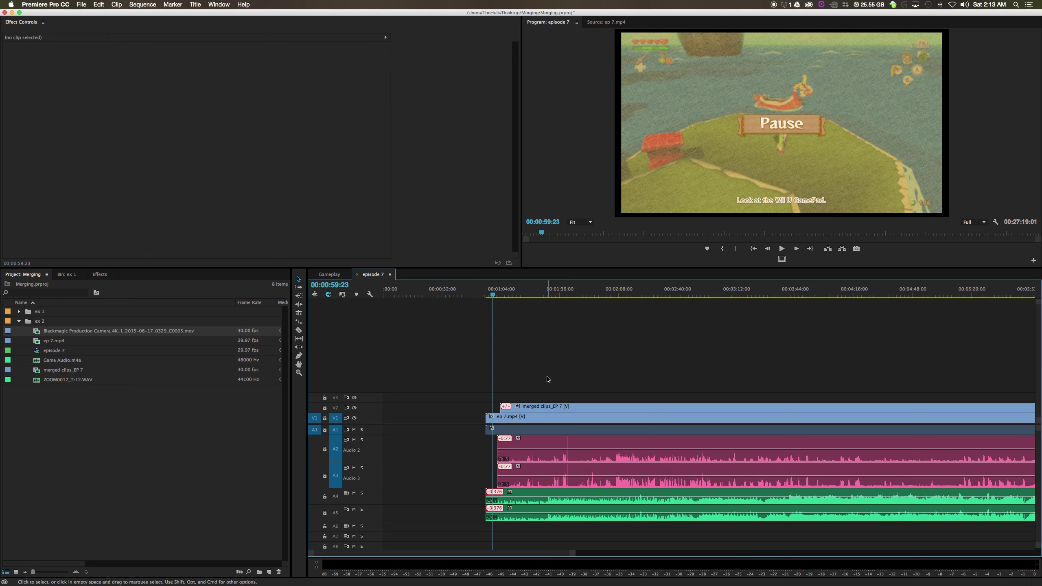
Set the scale of the ep 7.mp4 clip to 105.
{"action": "left_click", "coordinate": [524, 418]}
{"action": "left_click", "coordinate": [6, 54]}
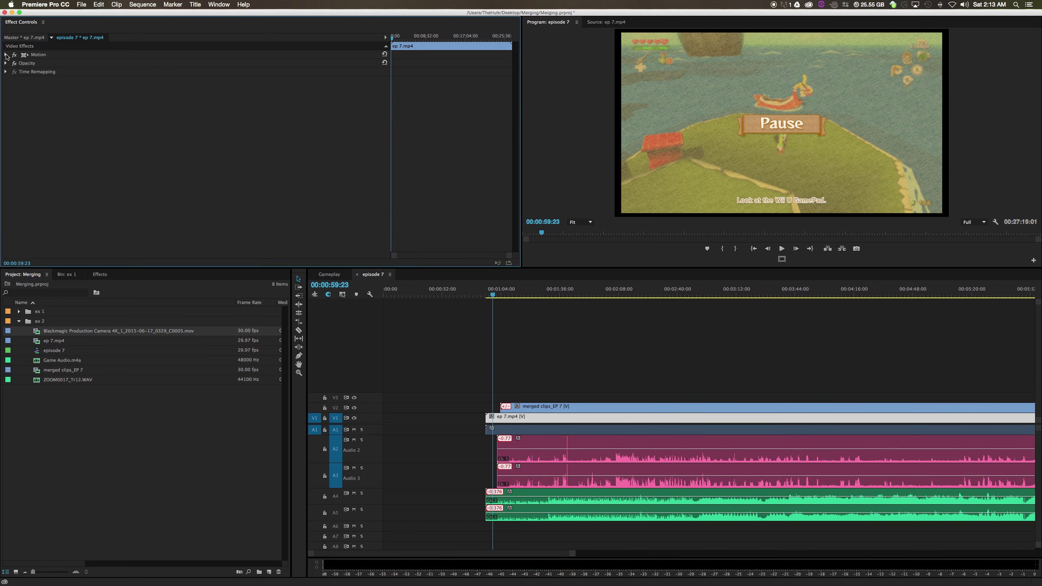
{"action": "left_click_drag", "start_coordinate": [201, 72], "coordinate": [205, 72]}
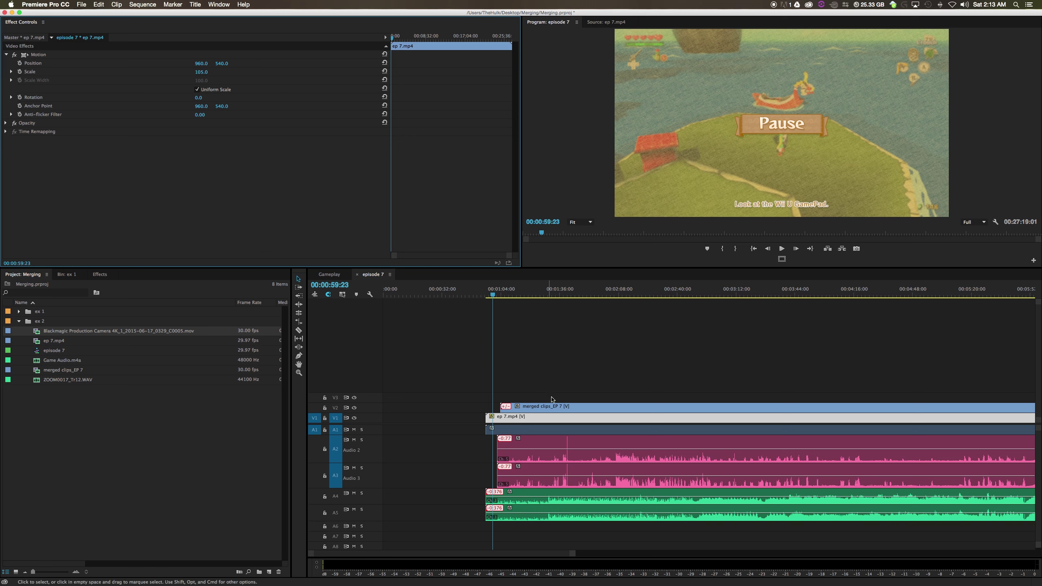
Scale the merged clips_EP 7 video to 46 and position it at 348, 860 as a picture-in-picture in the lower-left corner.
{"action": "left_click", "coordinate": [535, 292]}
{"action": "left_click", "coordinate": [568, 406]}
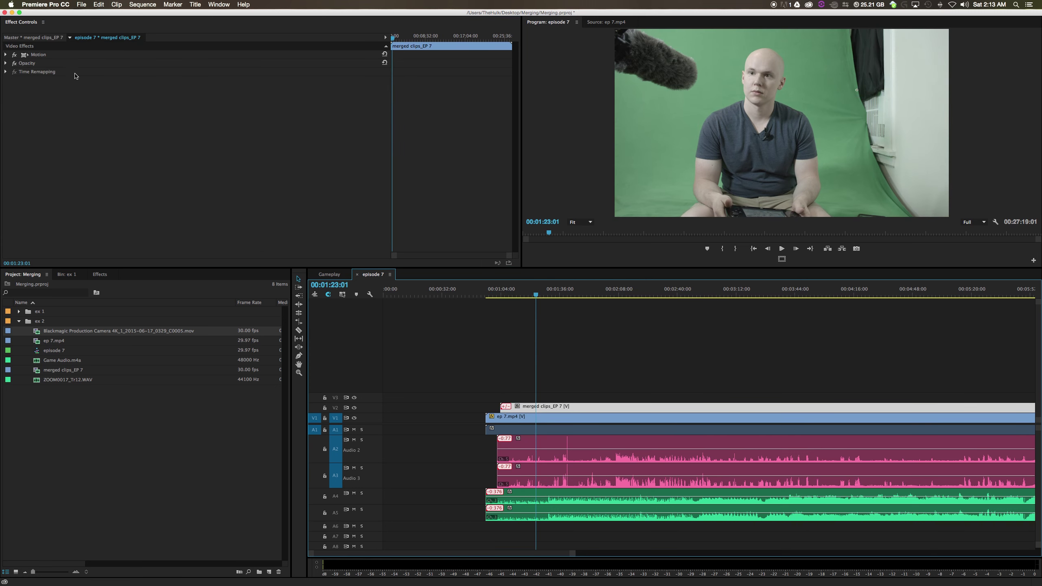
{"action": "left_click", "coordinate": [5, 55]}
{"action": "left_click_drag", "start_coordinate": [200, 71], "coordinate": [354, 64]}
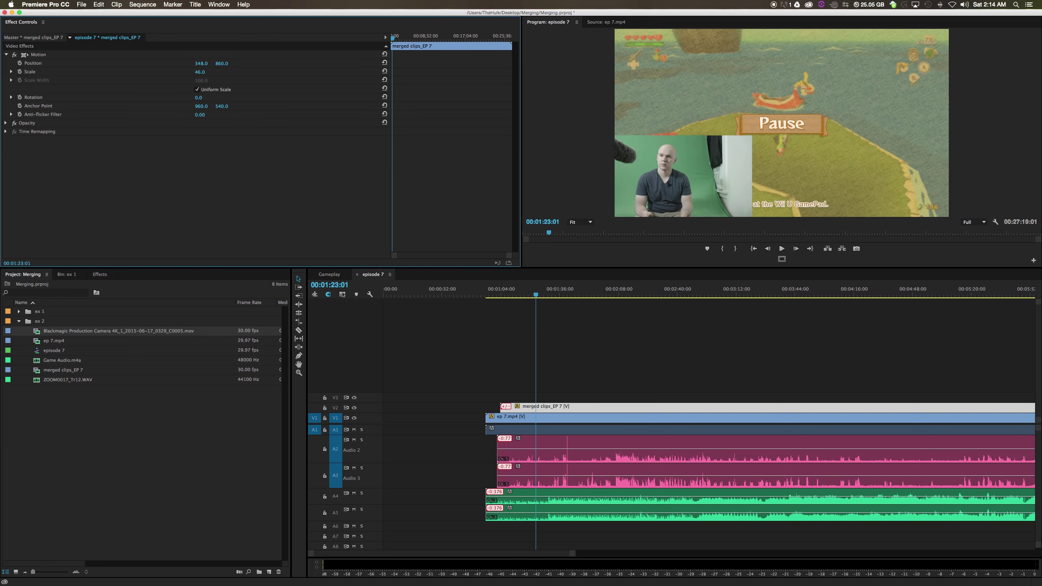
Review the composited picture at 00:01:29:07 and 00:01:23:15 and the waveforms around the clap.
{"action": "left_click_drag", "start_coordinate": [536, 294], "coordinate": [535, 296]}
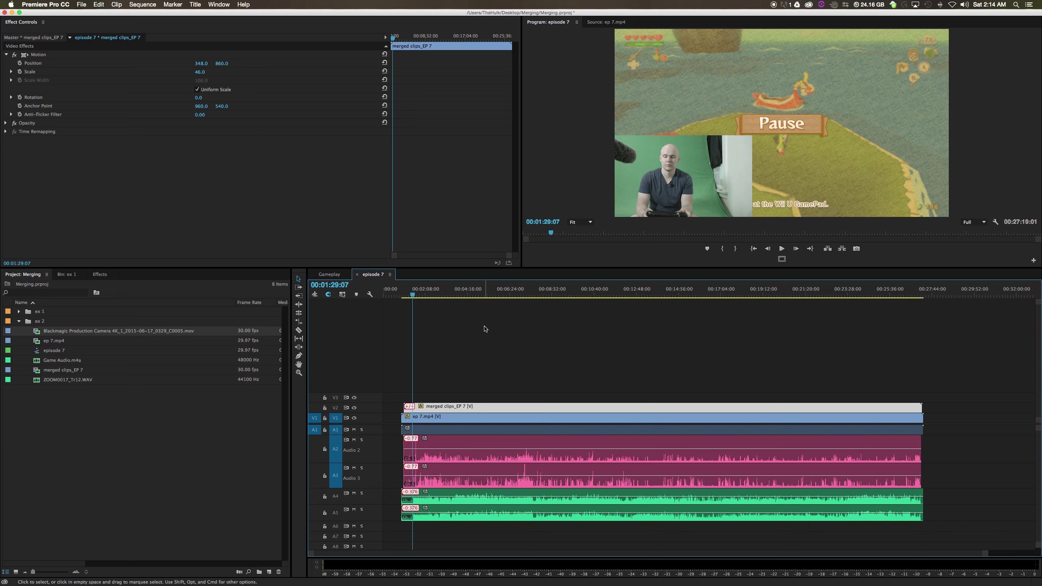
{"action": "left_click_drag", "start_coordinate": [984, 553], "coordinate": [697, 558]}
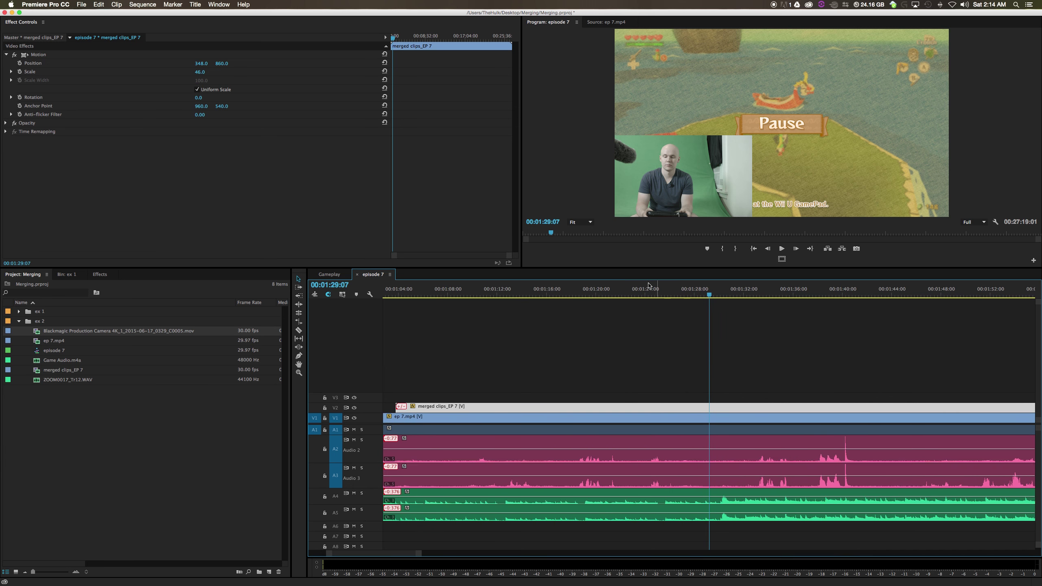
{"action": "left_click", "coordinate": [638, 295]}
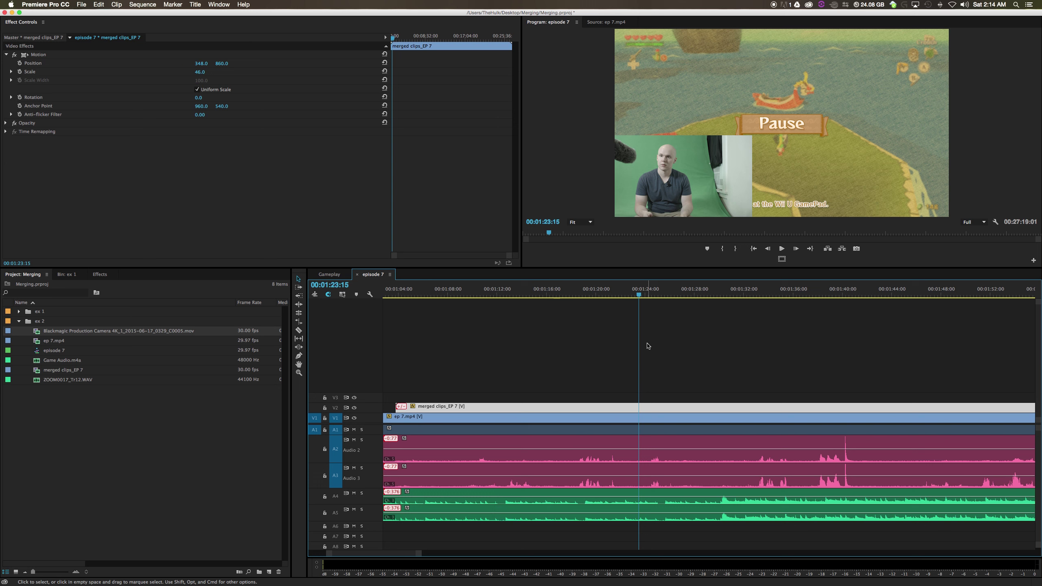
{"action": "left_click", "coordinate": [668, 171]}
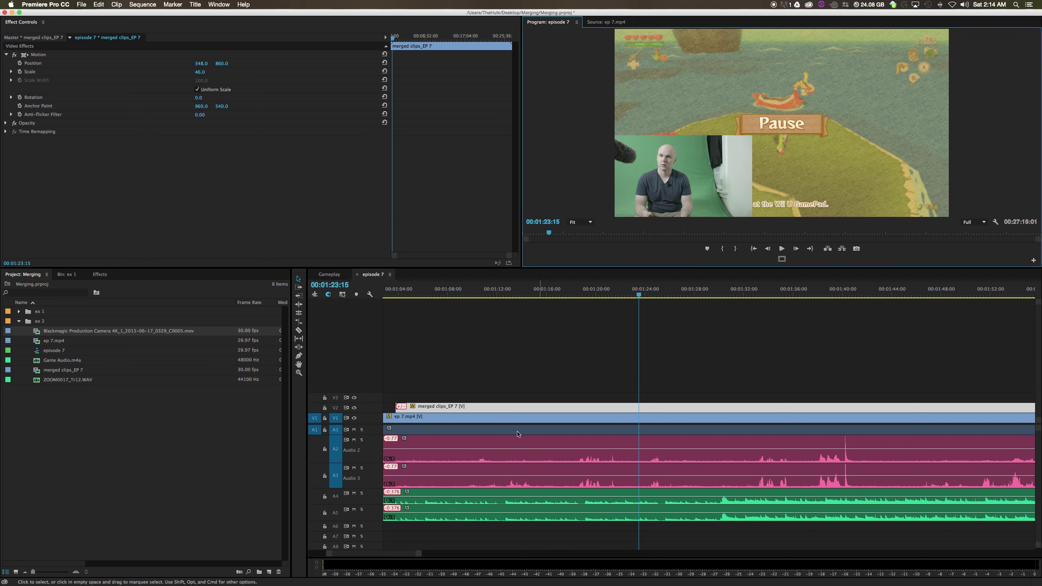
Open the Blackmagic camera clip in the source viewer and preview parts of it, returning to near its start.
{"action": "double_click", "coordinate": [37, 333]}
{"action": "left_click_drag", "start_coordinate": [718, 249], "coordinate": [768, 246]}
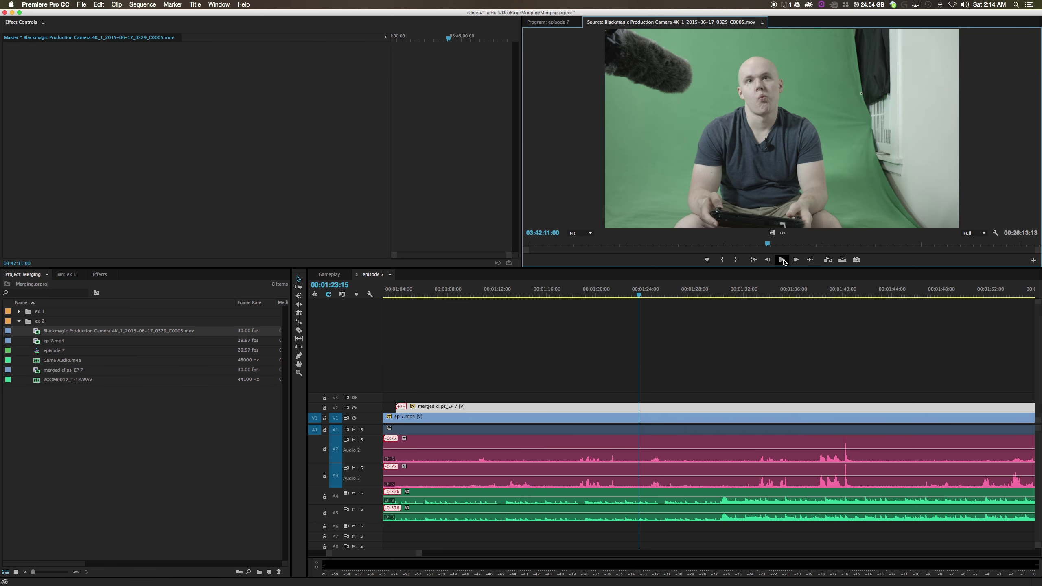
{"action": "left_click", "coordinate": [781, 260]}
{"action": "left_click", "coordinate": [781, 260]}
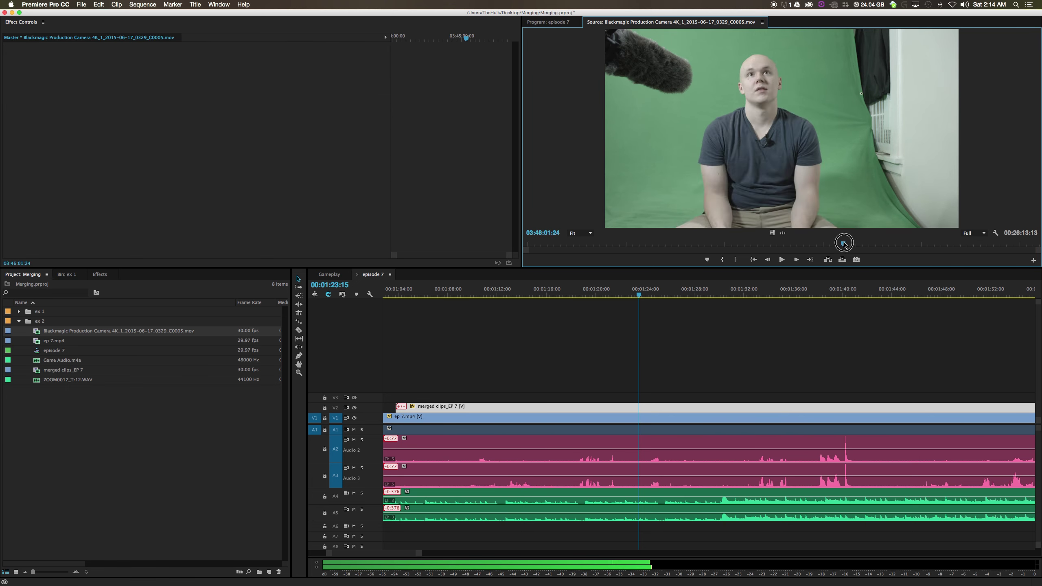
{"action": "left_click_drag", "start_coordinate": [689, 246], "coordinate": [535, 256]}
Show the camera clip's audio waveform, locate the tall clap spike, and view the video frame at 03:30:20:18.
{"action": "left_click", "coordinate": [782, 233]}
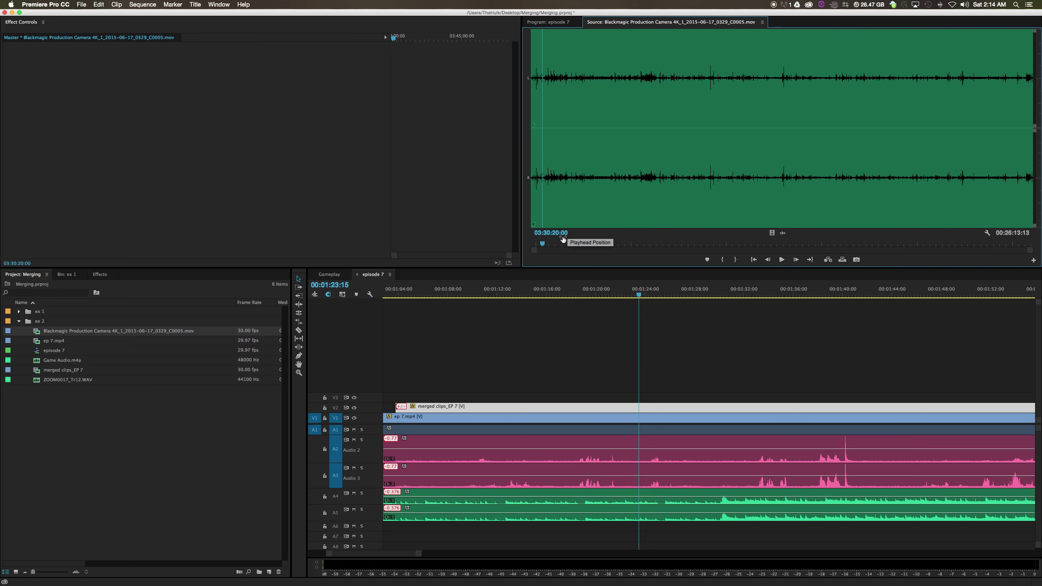
{"action": "left_click_drag", "start_coordinate": [1031, 250], "coordinate": [839, 250]}
{"action": "mouse_move", "coordinate": [561, 244]}
{"action": "left_mouse_down"}
{"action": "mouse_move", "coordinate": [545, 244]}
{"action": "mouse_move", "coordinate": [557, 244]}
{"action": "left_mouse_up"}
{"action": "left_click_drag", "start_coordinate": [846, 250], "coordinate": [721, 260]}
{"action": "left_click_drag", "start_coordinate": [782, 245], "coordinate": [841, 250]}
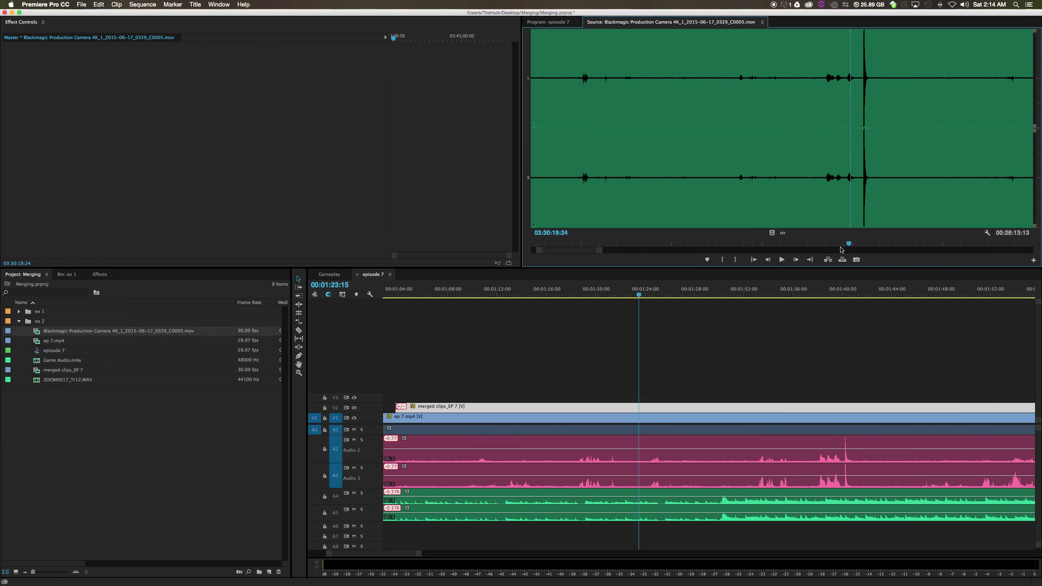
{"action": "left_click", "coordinate": [771, 233]}
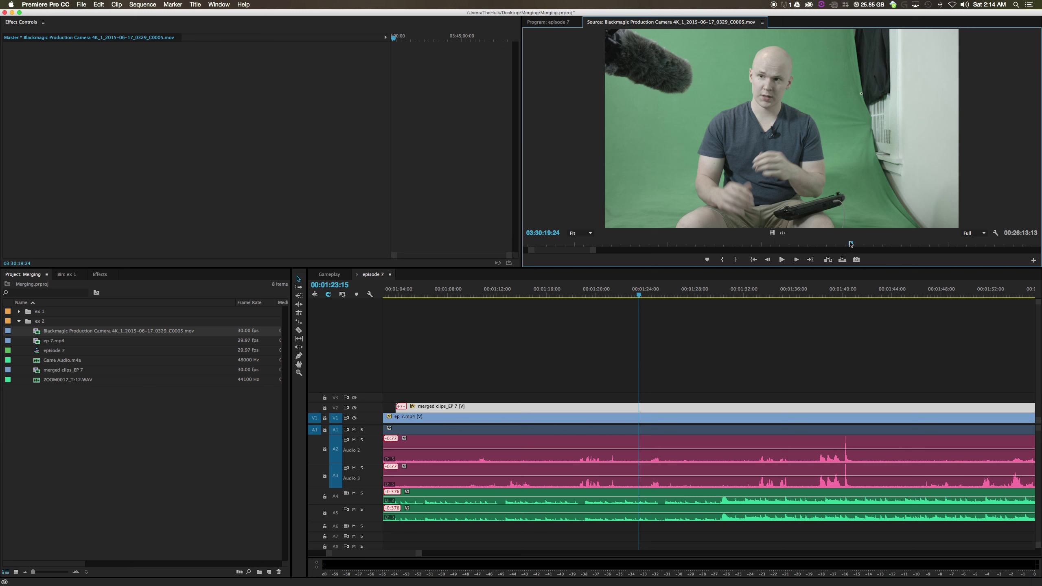
{"action": "left_click_drag", "start_coordinate": [851, 244], "coordinate": [866, 245]}
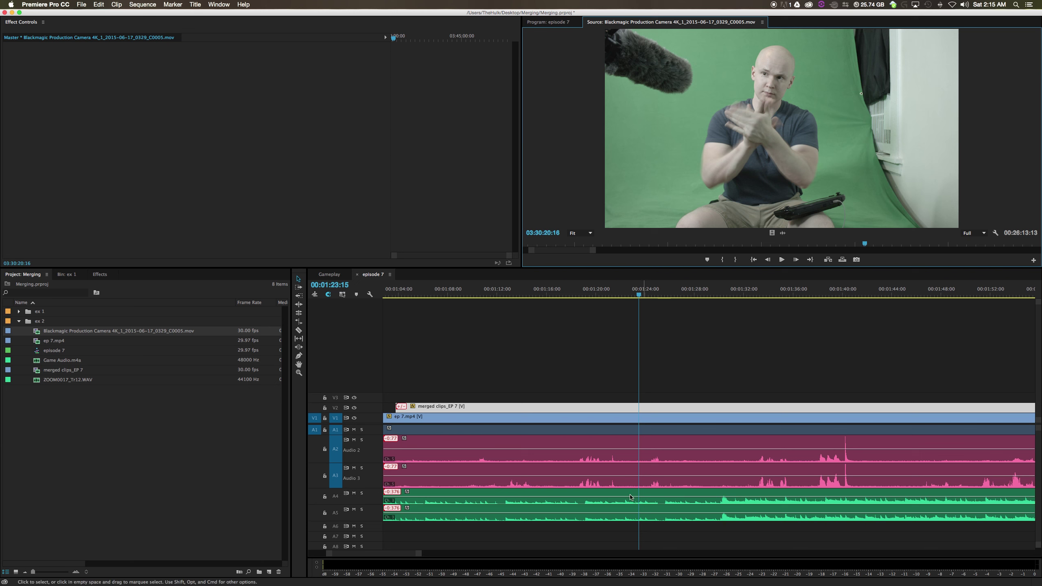
Select the green audio clip on A4 and view it across the full length of the episode 7 sequence.
{"action": "left_click", "coordinate": [619, 502]}
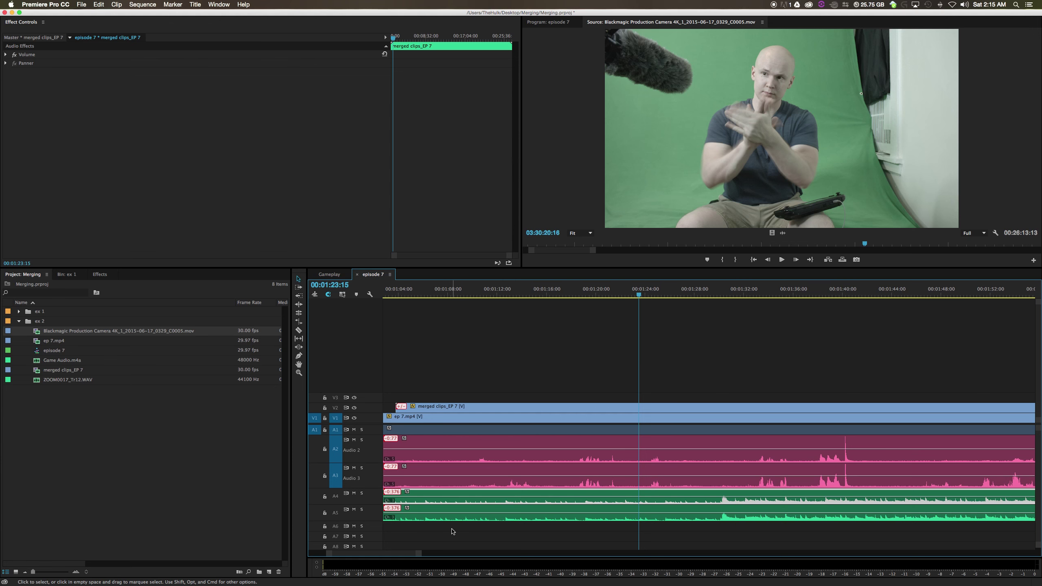
{"action": "left_click_drag", "start_coordinate": [419, 555], "coordinate": [989, 553]}
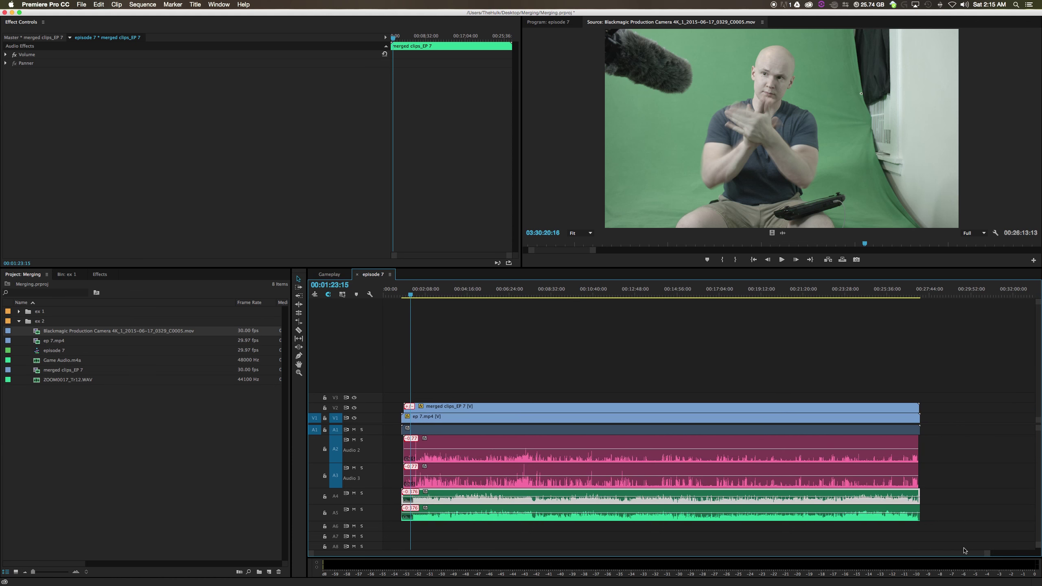